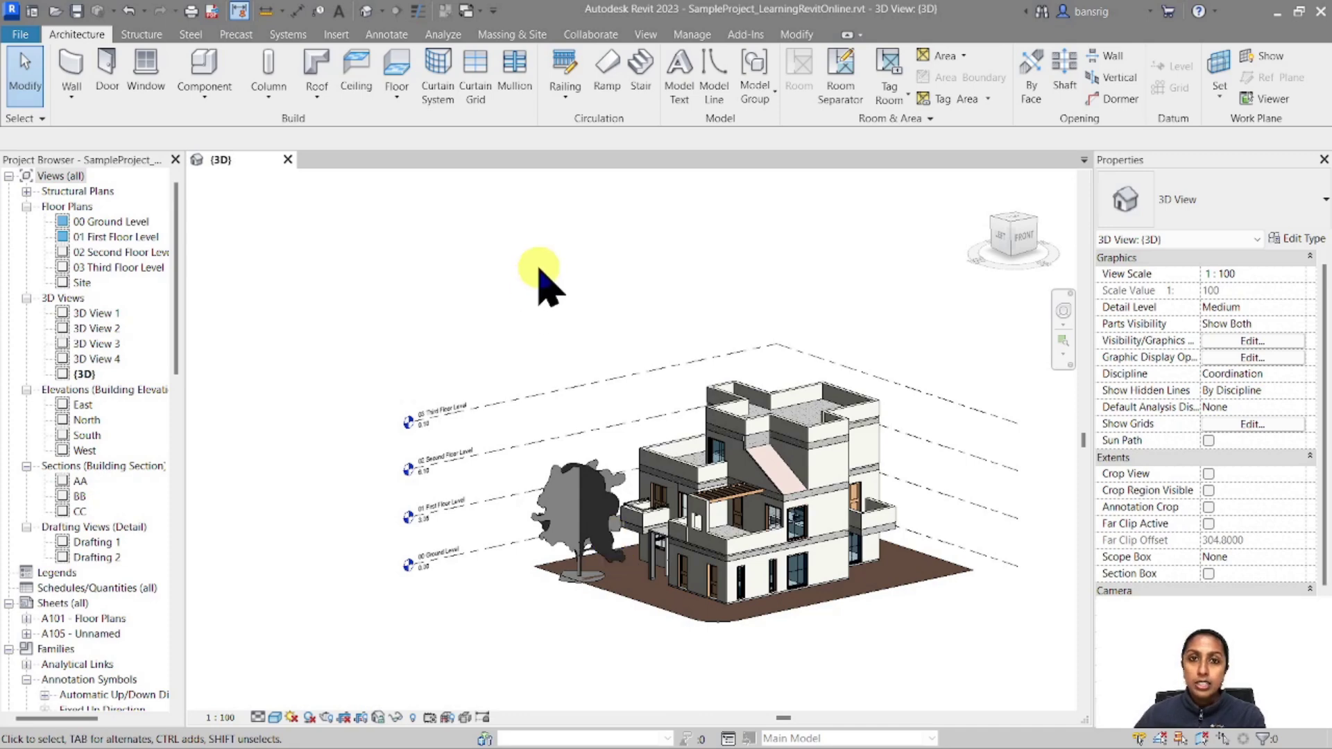
# Step: Create a new building component schedule for the Doors category, keeping the name Door Schedule and the New Construction phase
pyautogui.click(645, 36)
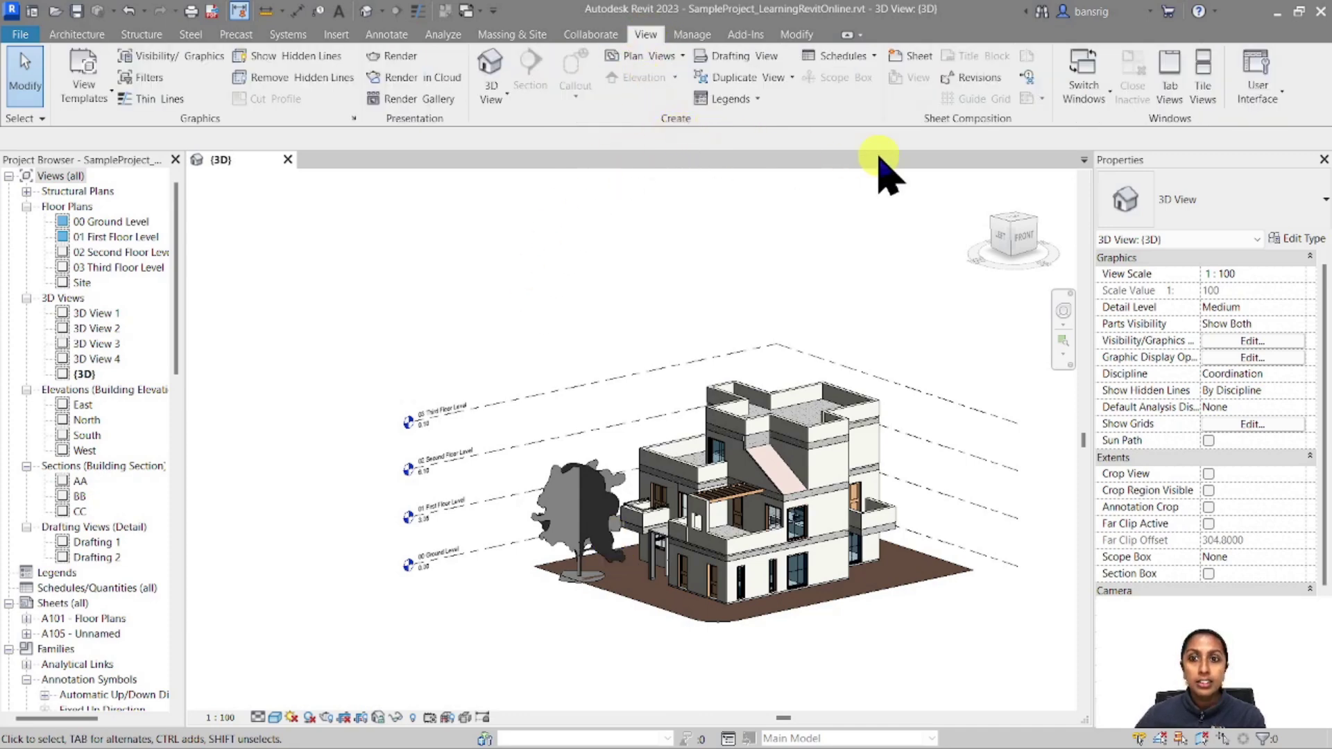
pyautogui.click(845, 58)
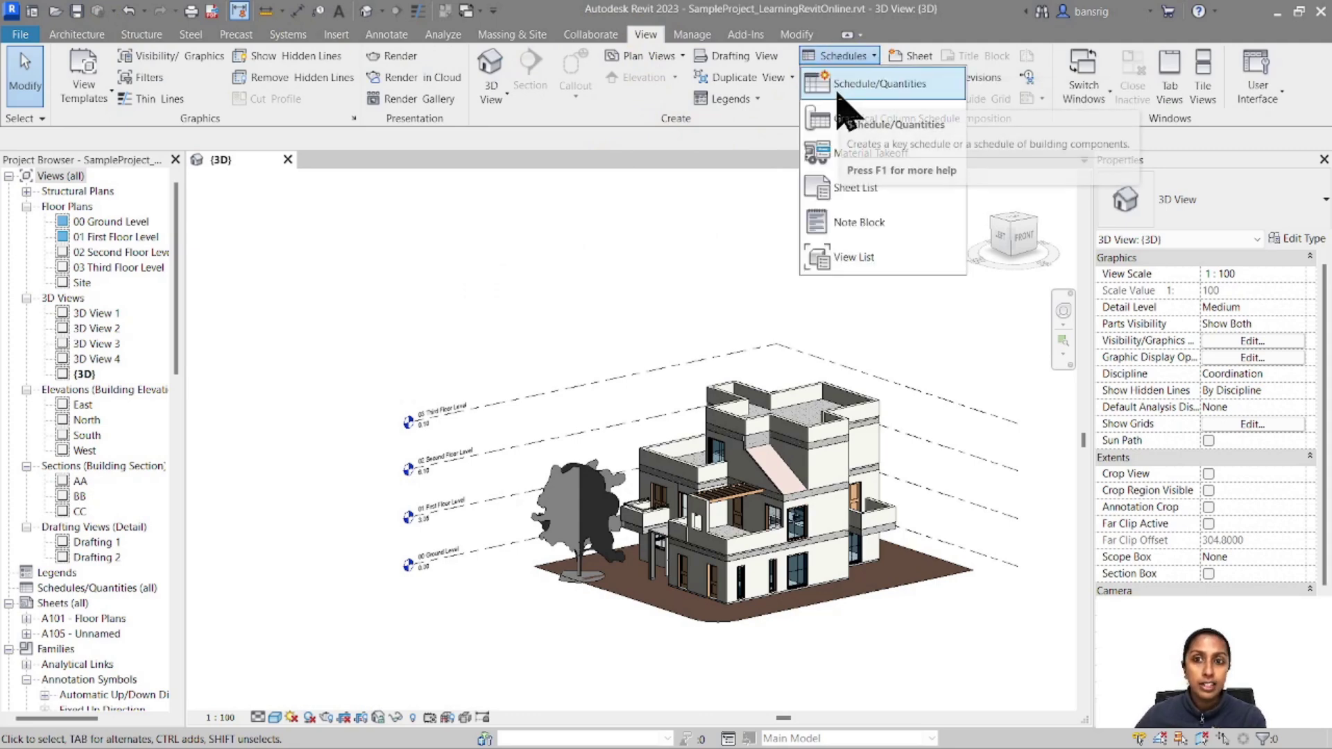
pyautogui.click(852, 84)
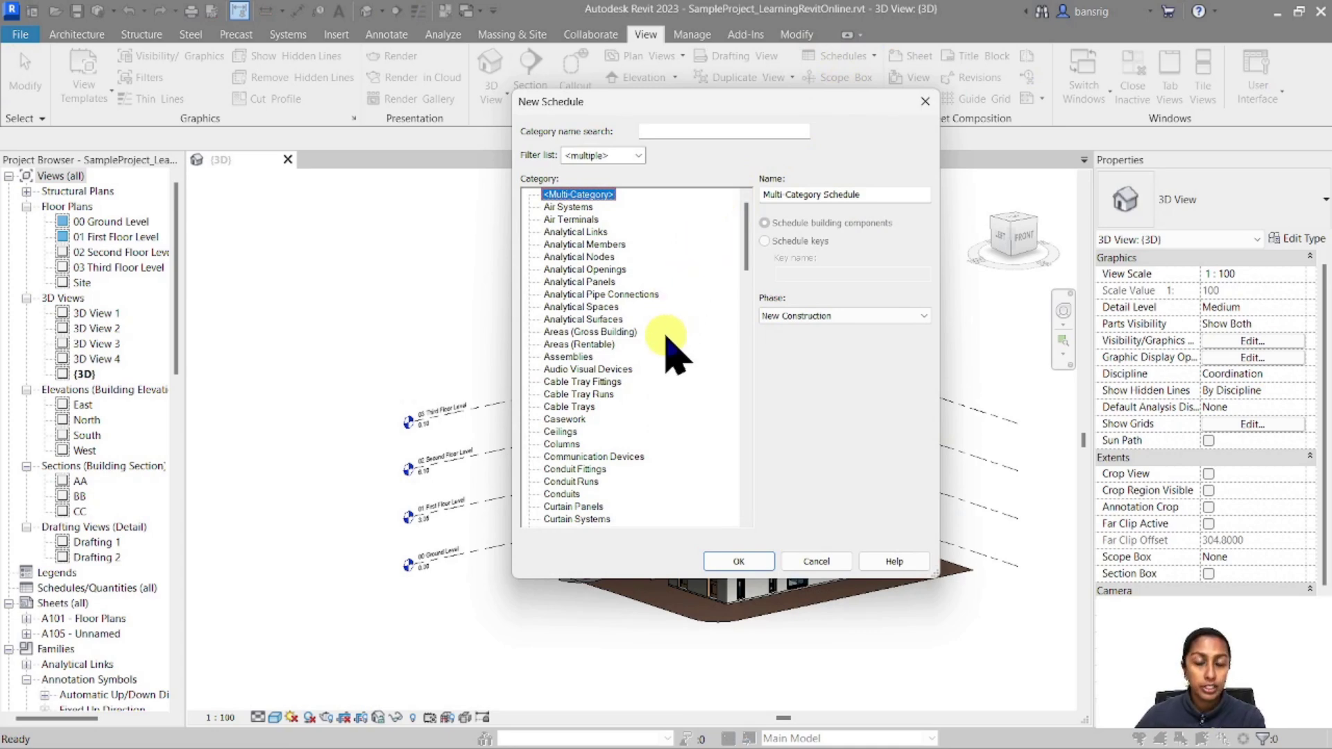
pyautogui.scroll(-4, 618, 388)
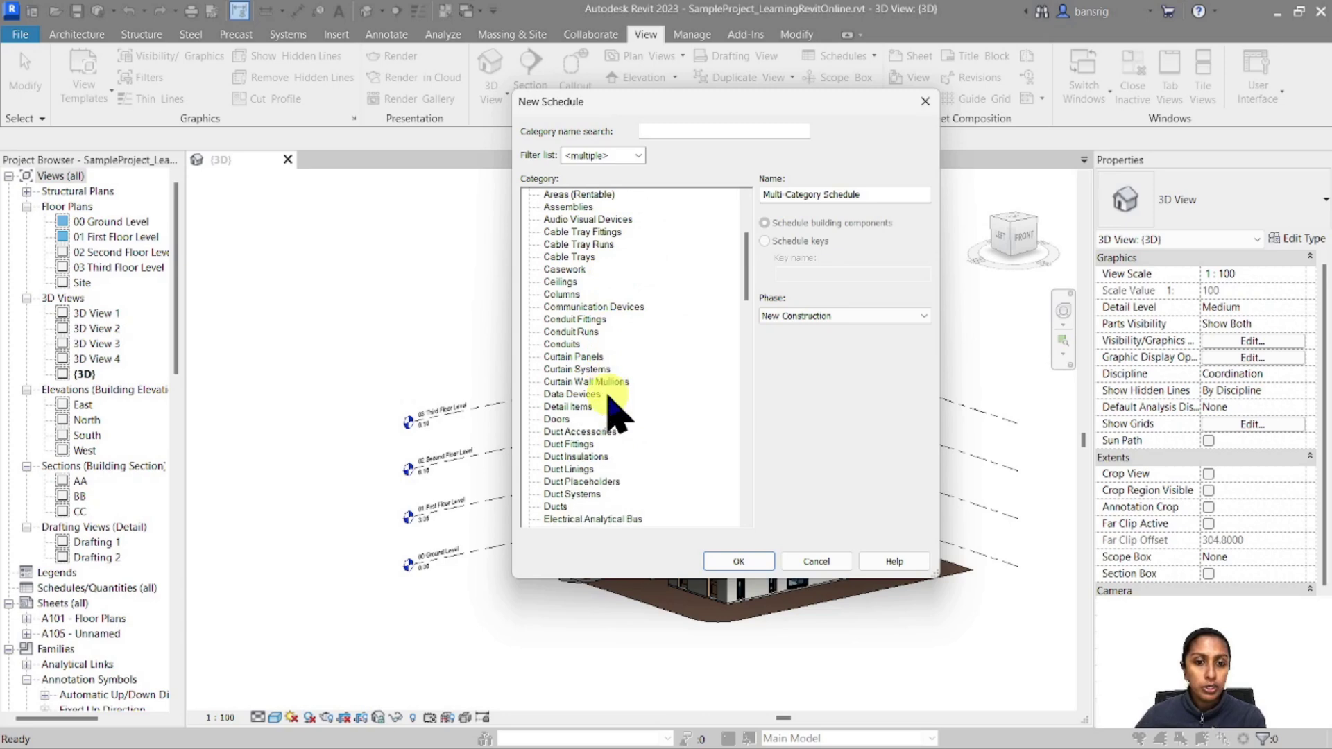
pyautogui.click(563, 408)
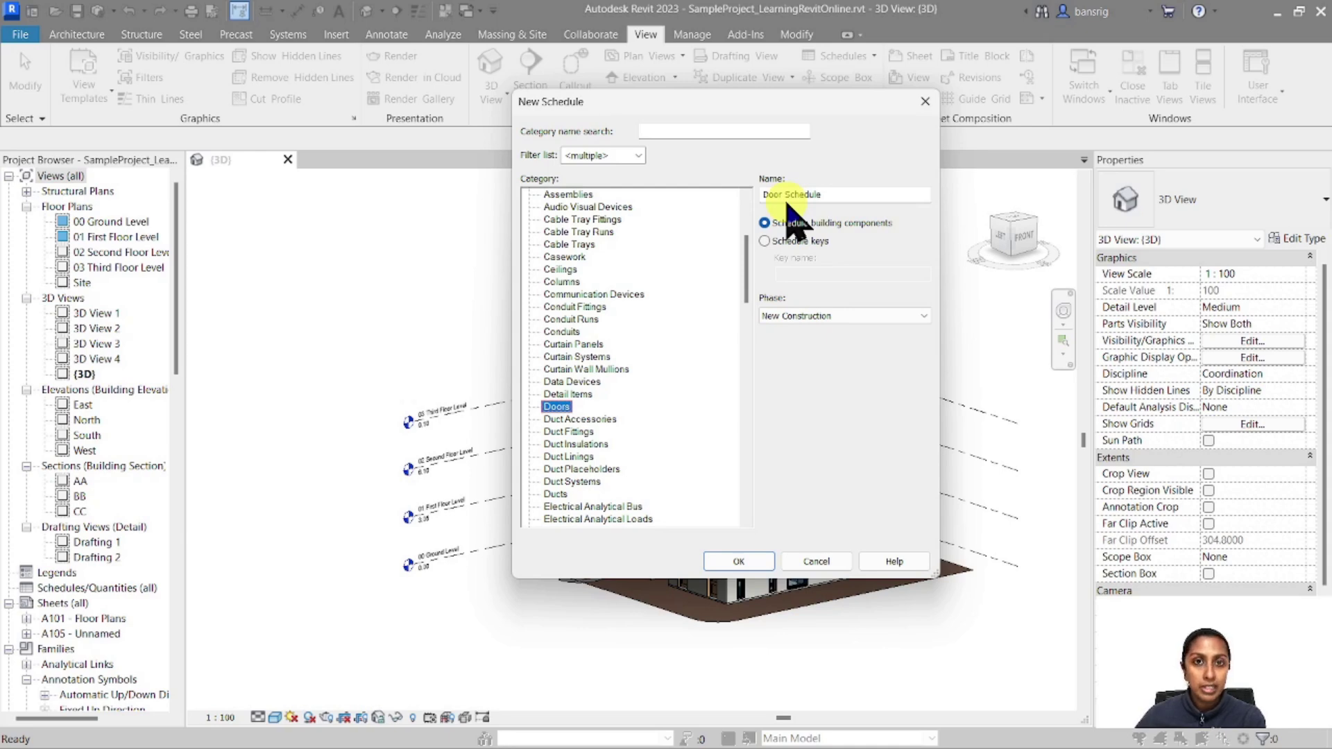
pyautogui.moveTo(809, 195); pyautogui.dragTo(746, 208)
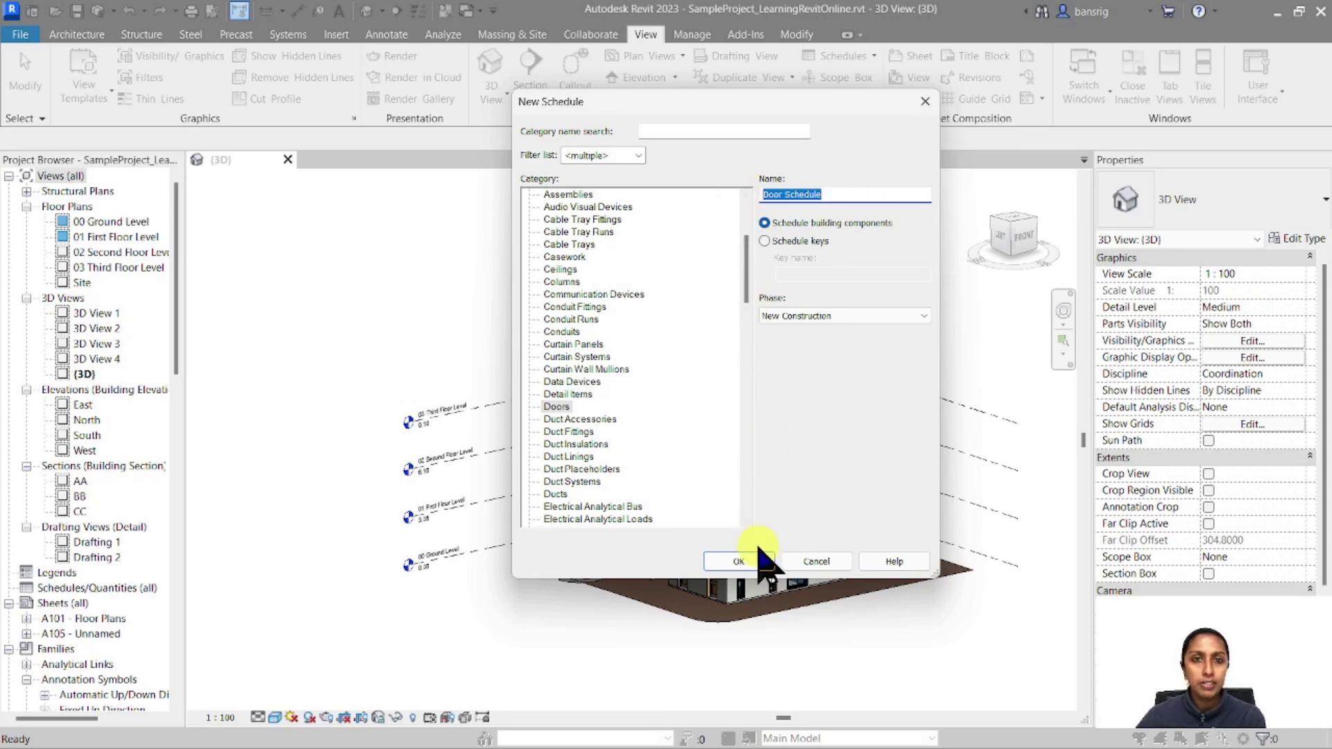
pyautogui.click(760, 562)
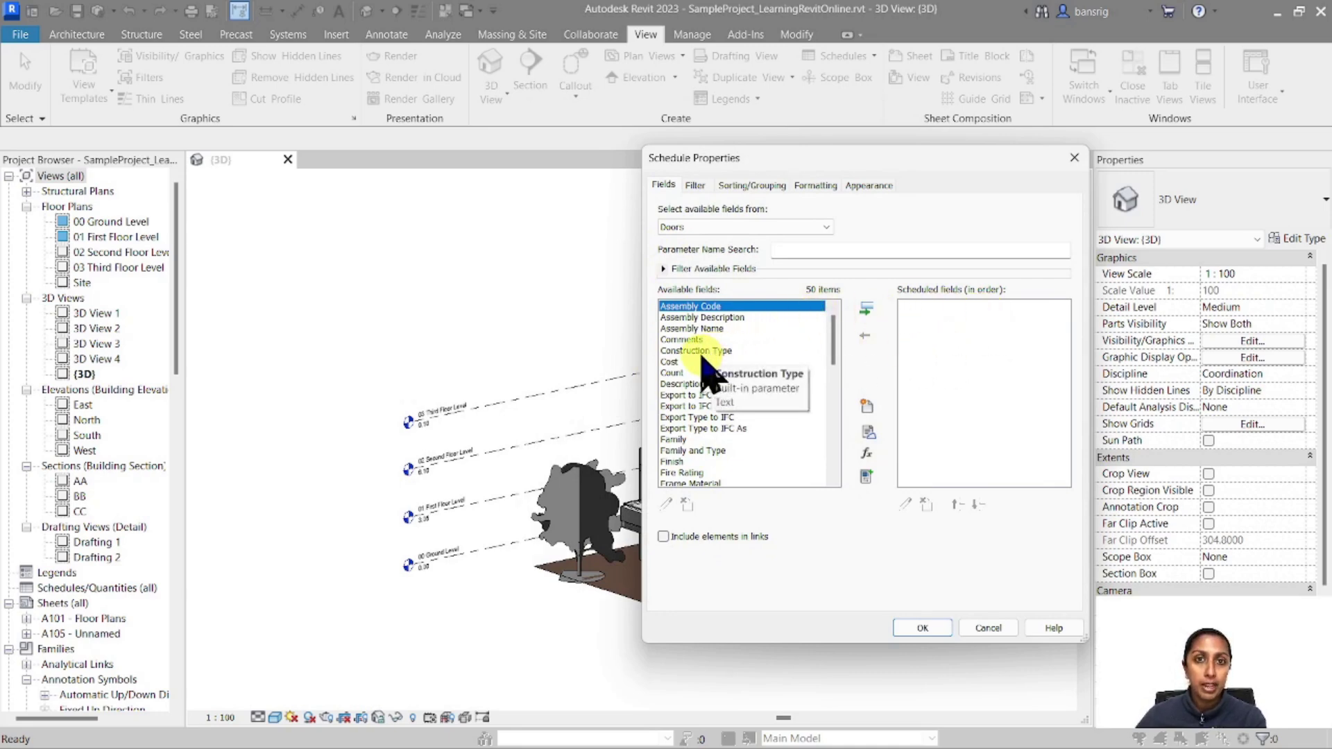
# Step: Add the Level, Family and Type fields to the door schedule in that order
pyautogui.moveTo(831, 337); pyautogui.dragTo(828, 364)
pyautogui.click(690, 384)
pyautogui.scroll(-2, 690, 399)
pyautogui.doubleClick(676, 473)
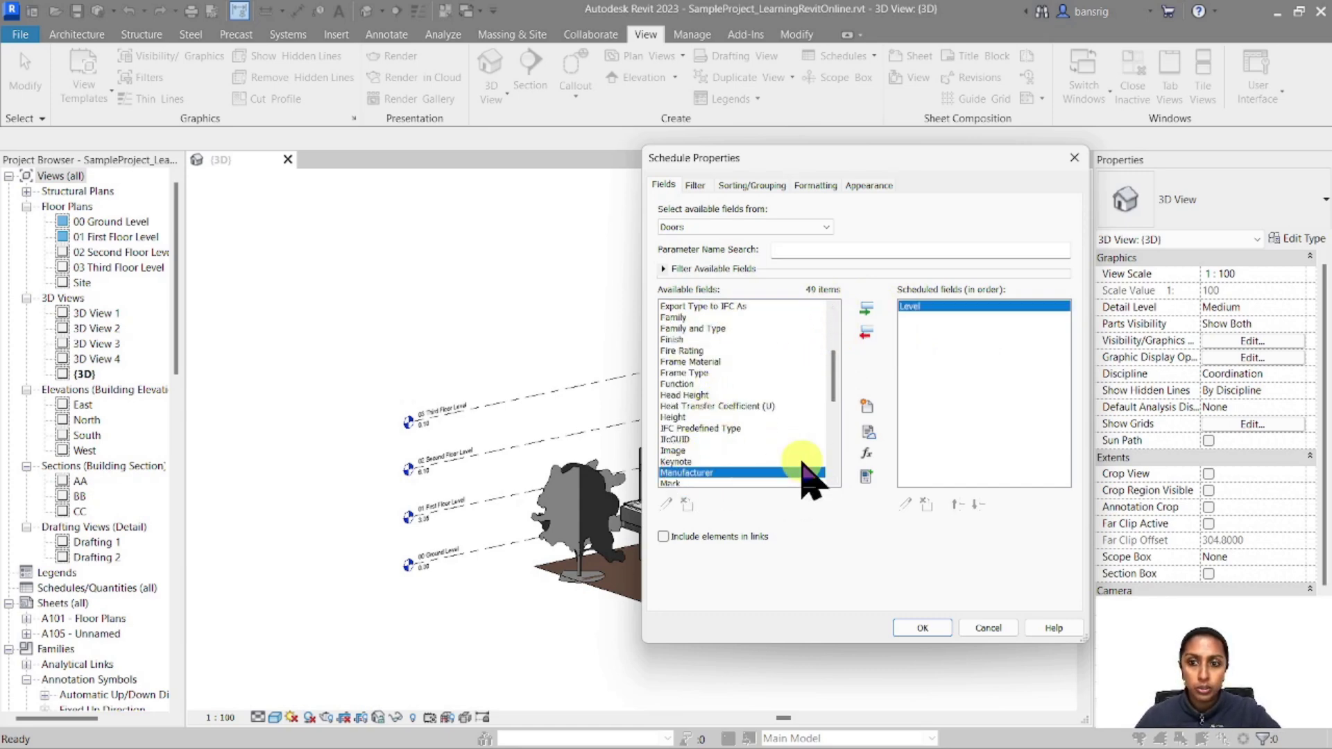
pyautogui.doubleClick(672, 317)
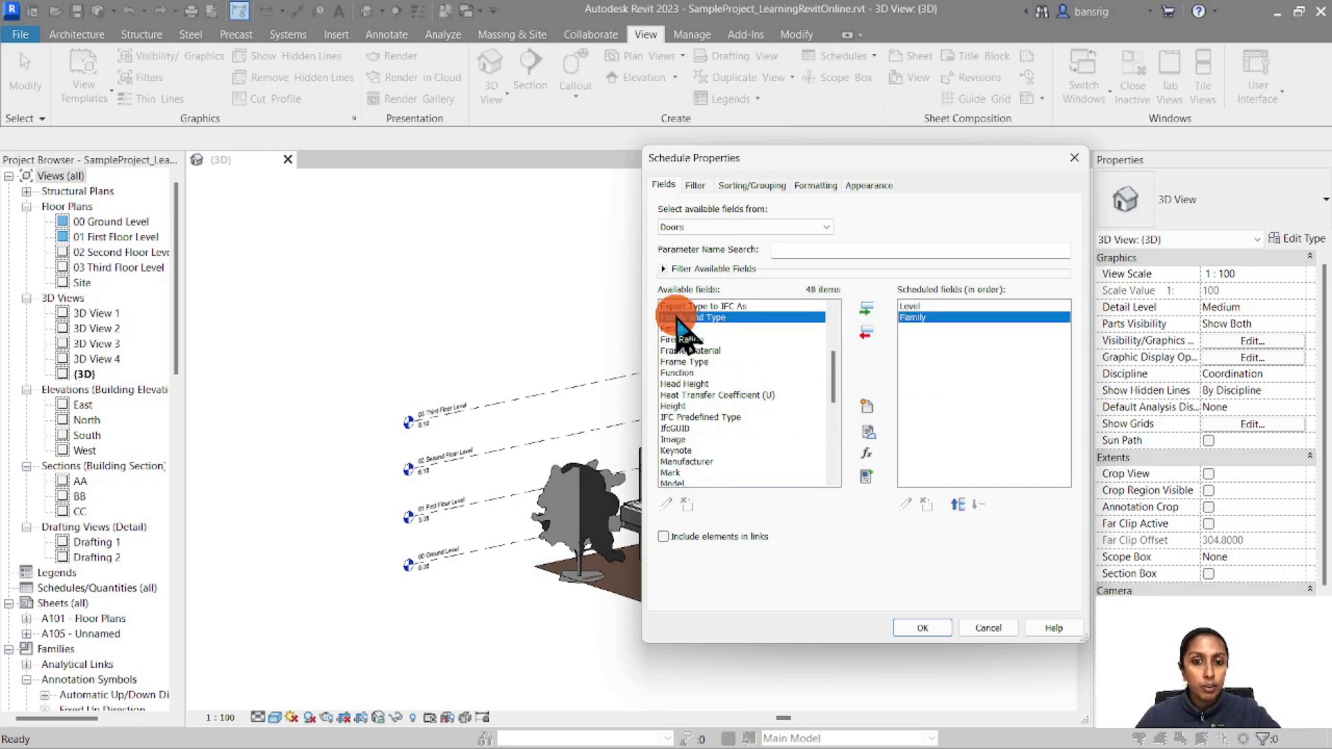
pyautogui.click(684, 395)
pyautogui.scroll(-7, 680, 401)
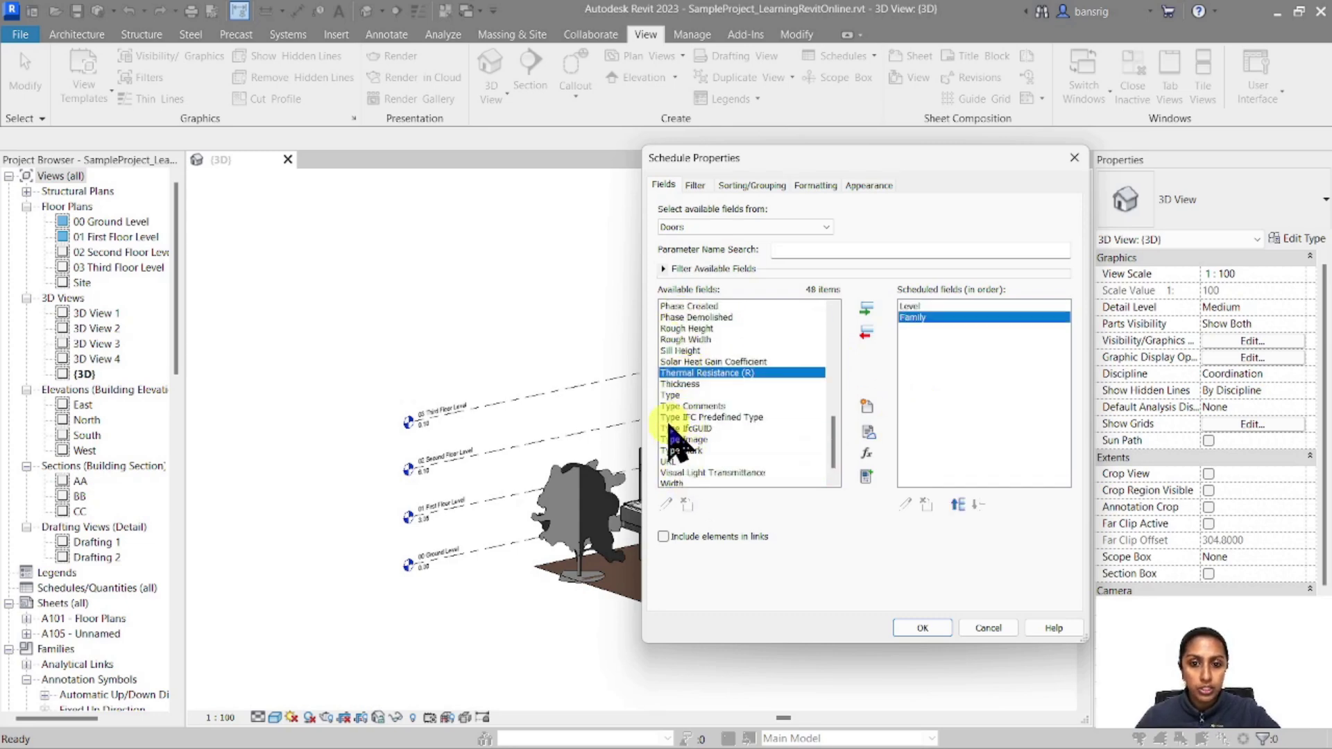
pyautogui.click(670, 395)
pyautogui.doubleClick(671, 397)
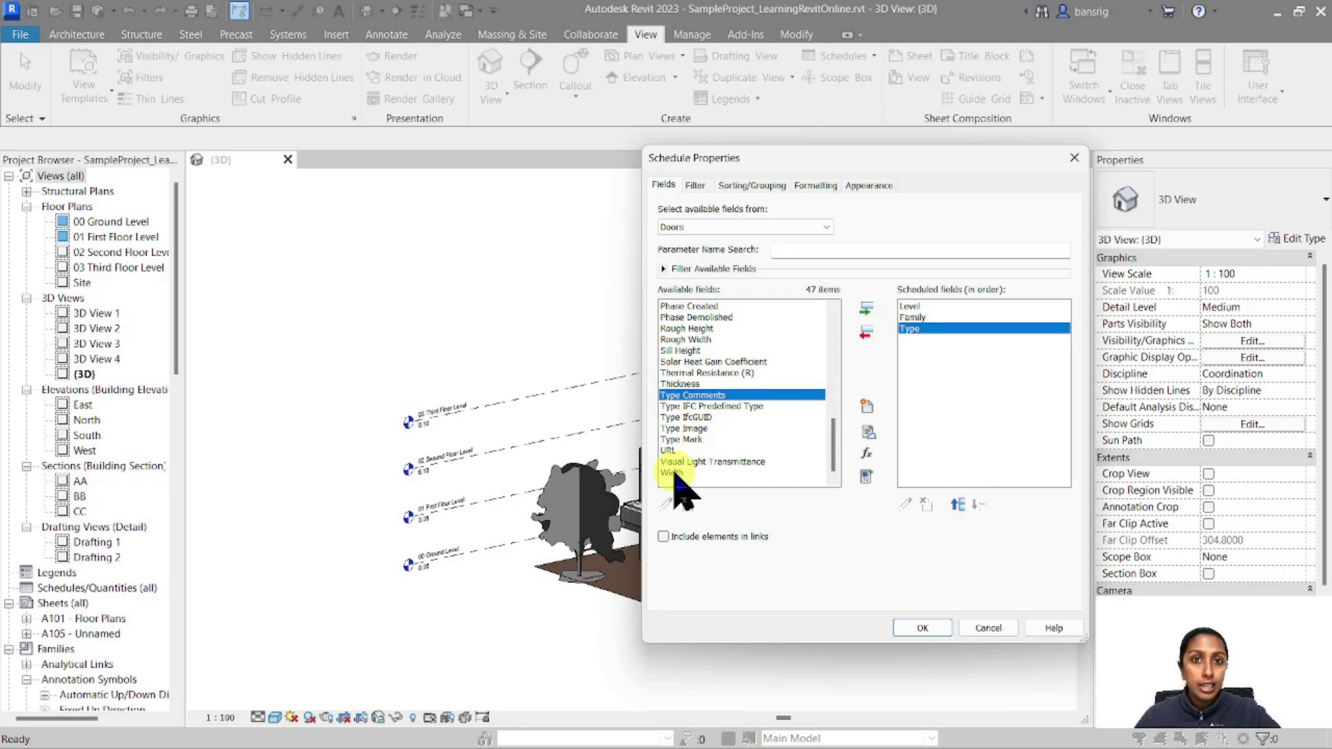
# Step: Add the Width, Height and Head Height fields after Type in the scheduled fields
pyautogui.doubleClick(672, 473)
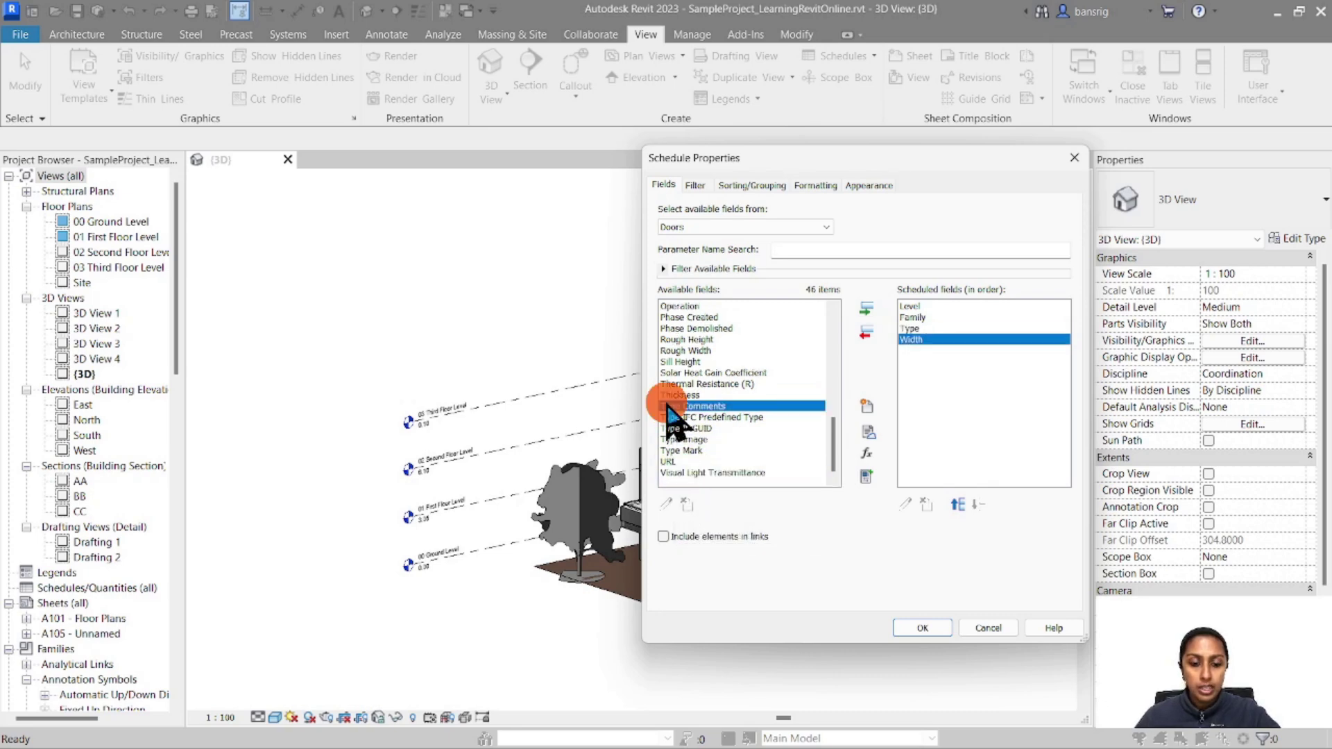
pyautogui.scroll(4, 676, 389)
pyautogui.doubleClick(671, 329)
pyautogui.moveTo(836, 411); pyautogui.dragTo(832, 381)
pyautogui.click(708, 351)
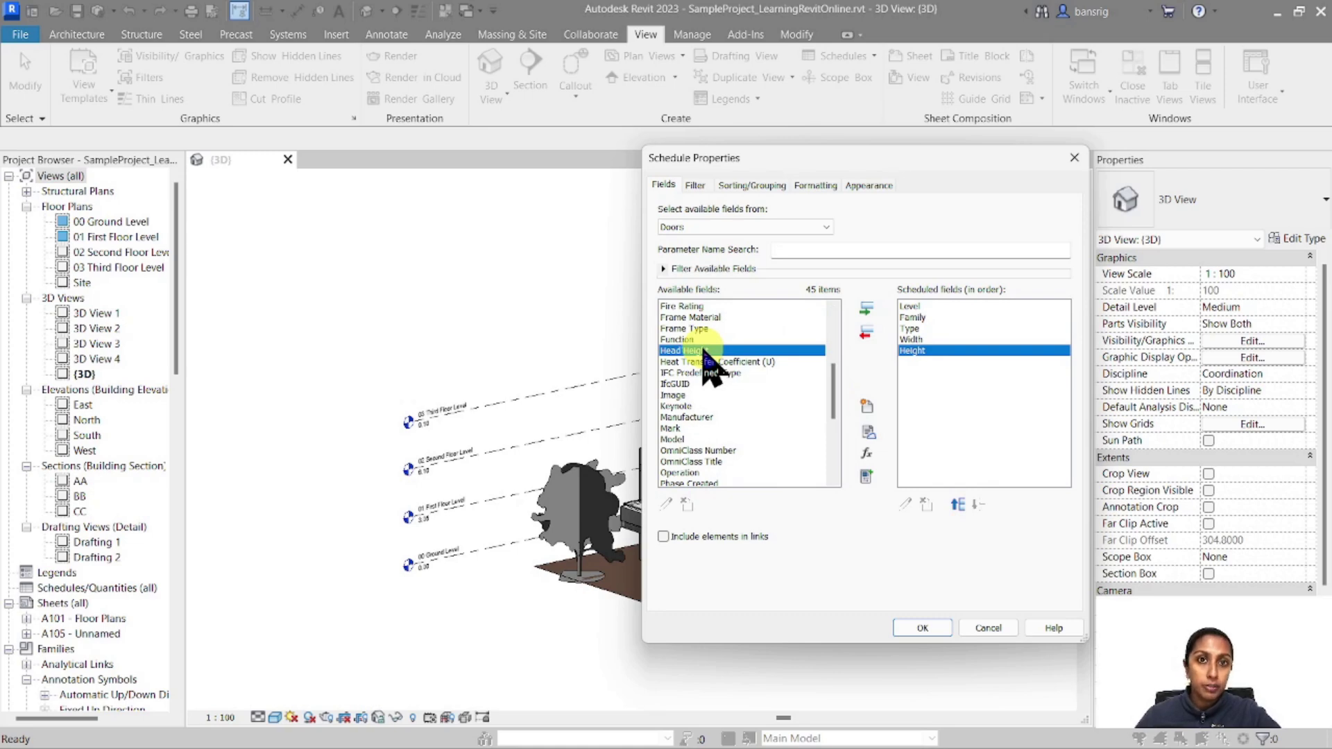
pyautogui.moveTo(746, 353)
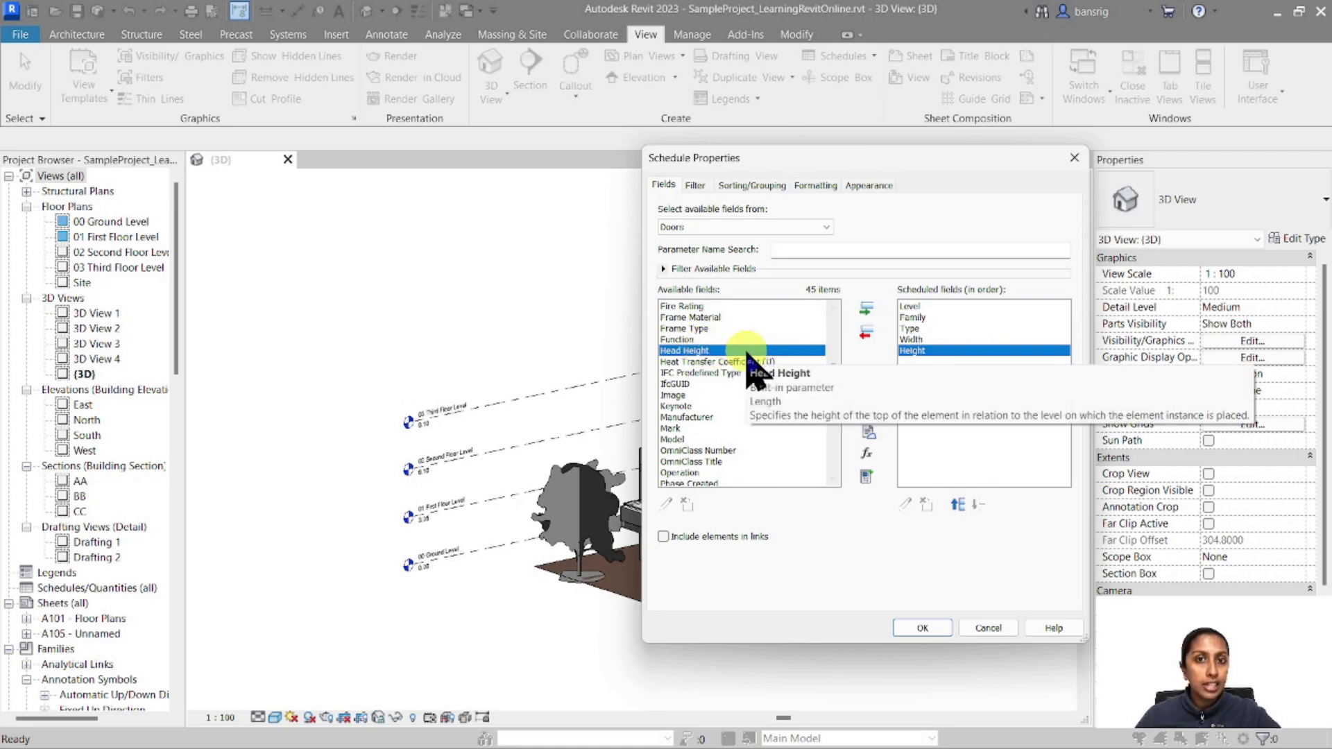
pyautogui.click(867, 308)
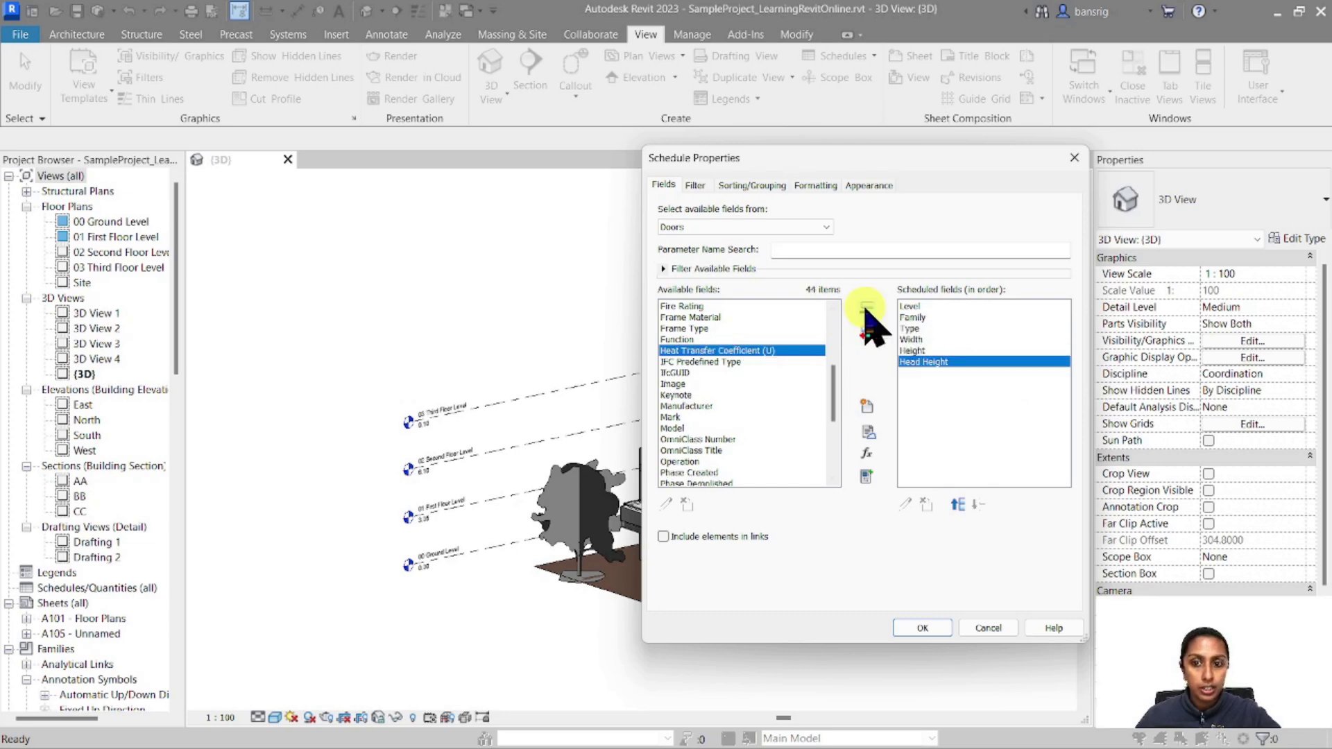
# Step: Add Count as the last field to complete the door schedule, and widen the Level column to fit the level names
pyautogui.scroll(4, 693, 374)
pyautogui.click(670, 361)
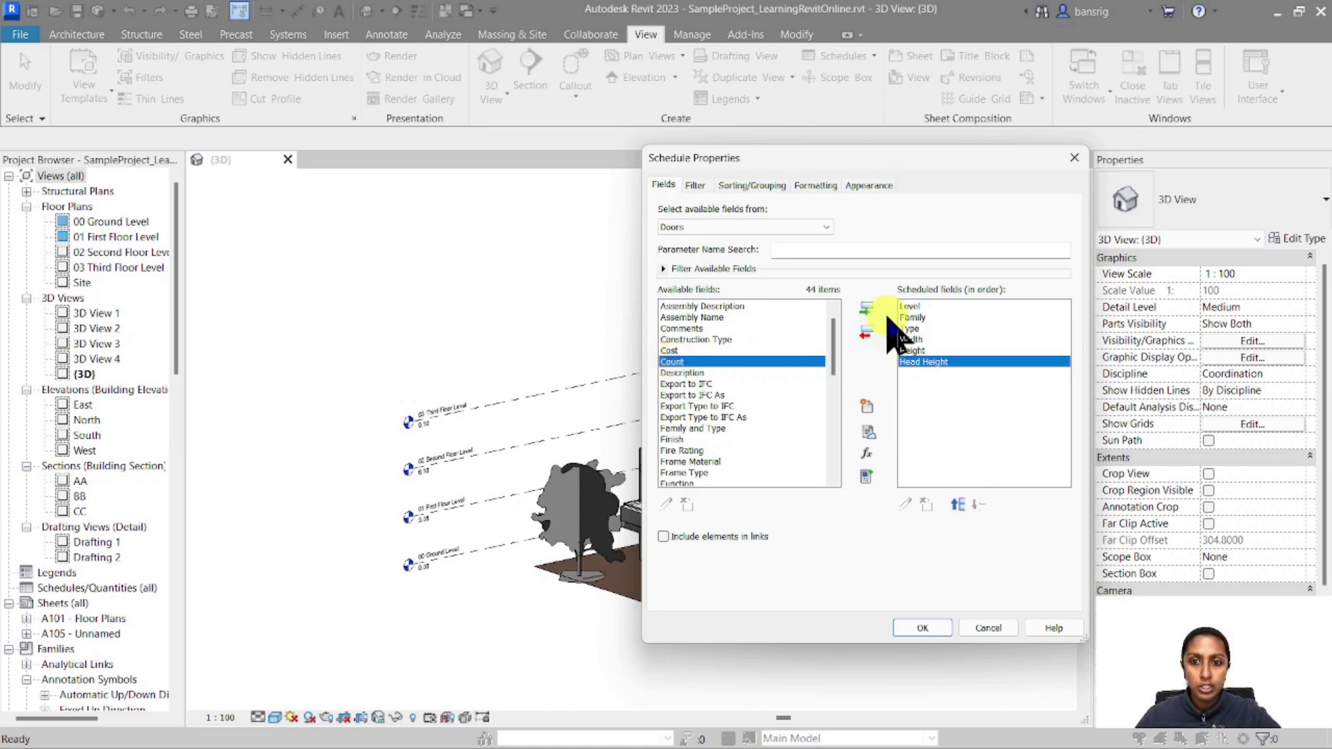
pyautogui.click(867, 309)
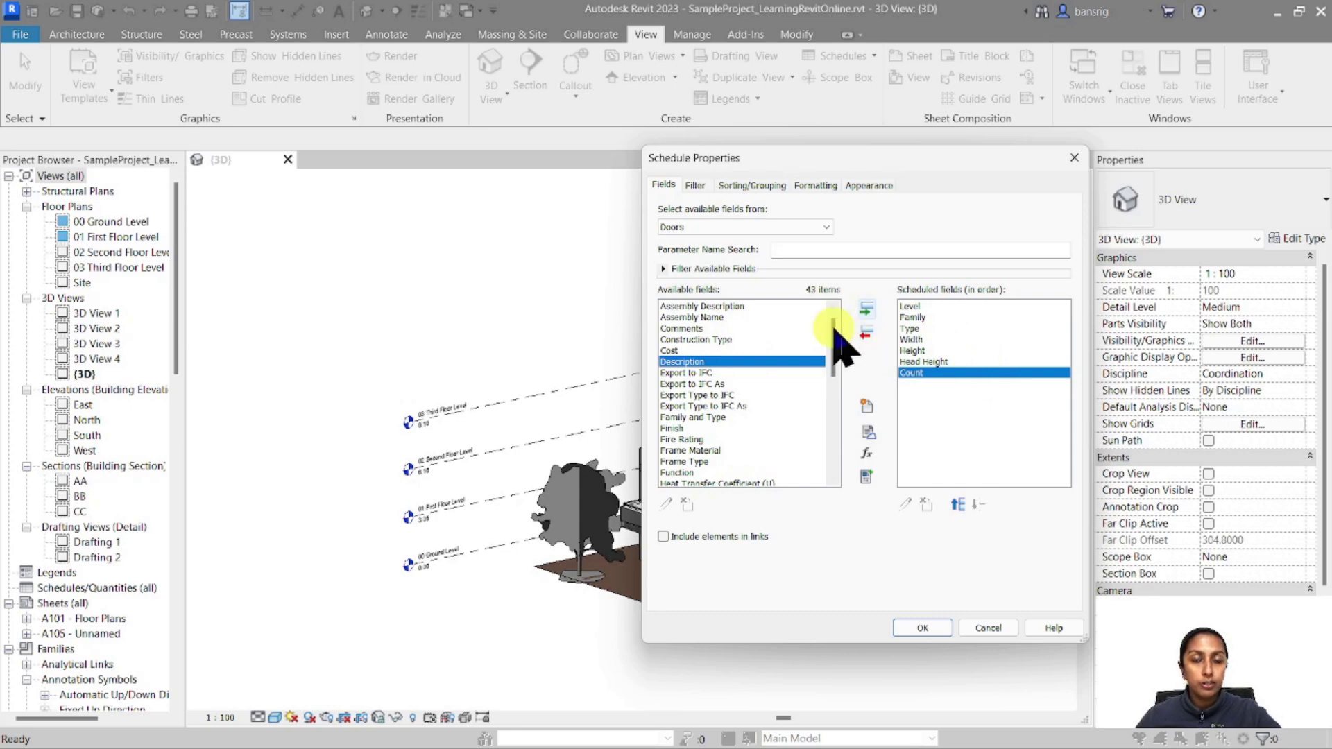
pyautogui.click(922, 629)
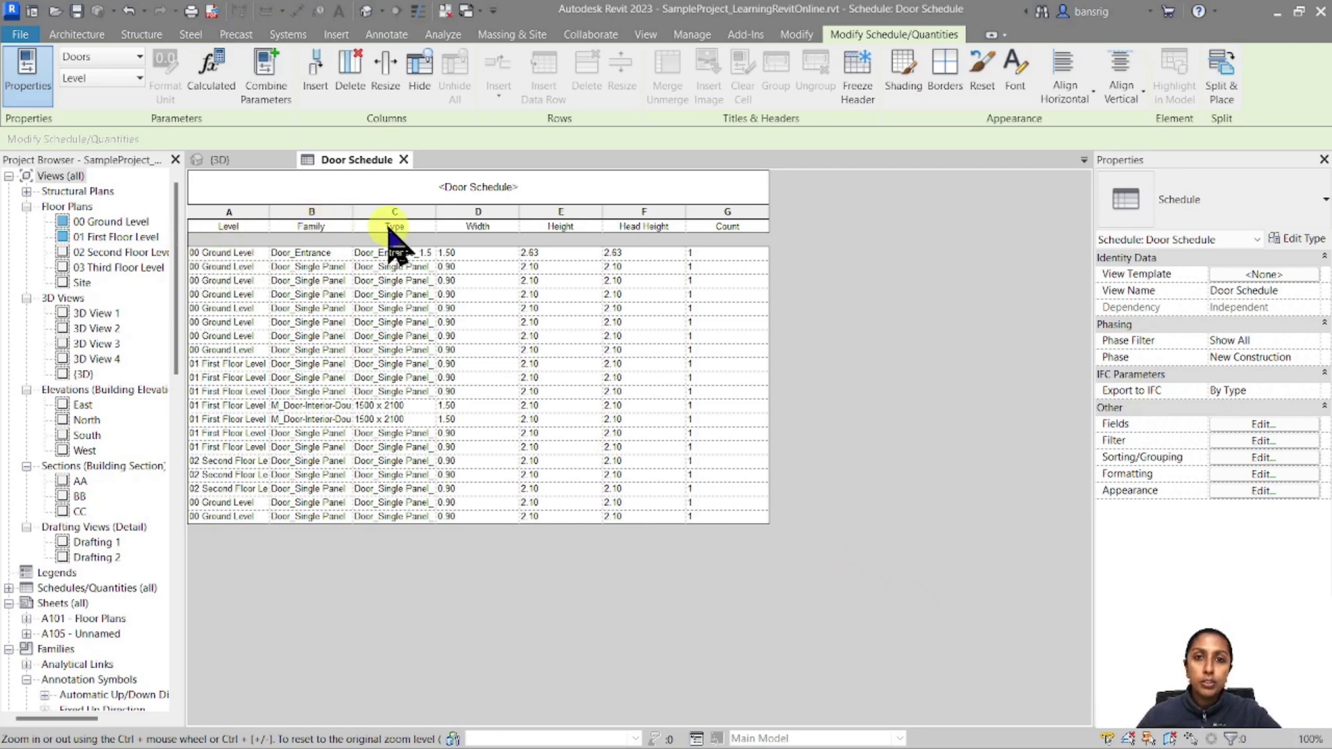
pyautogui.doubleClick(269, 219)
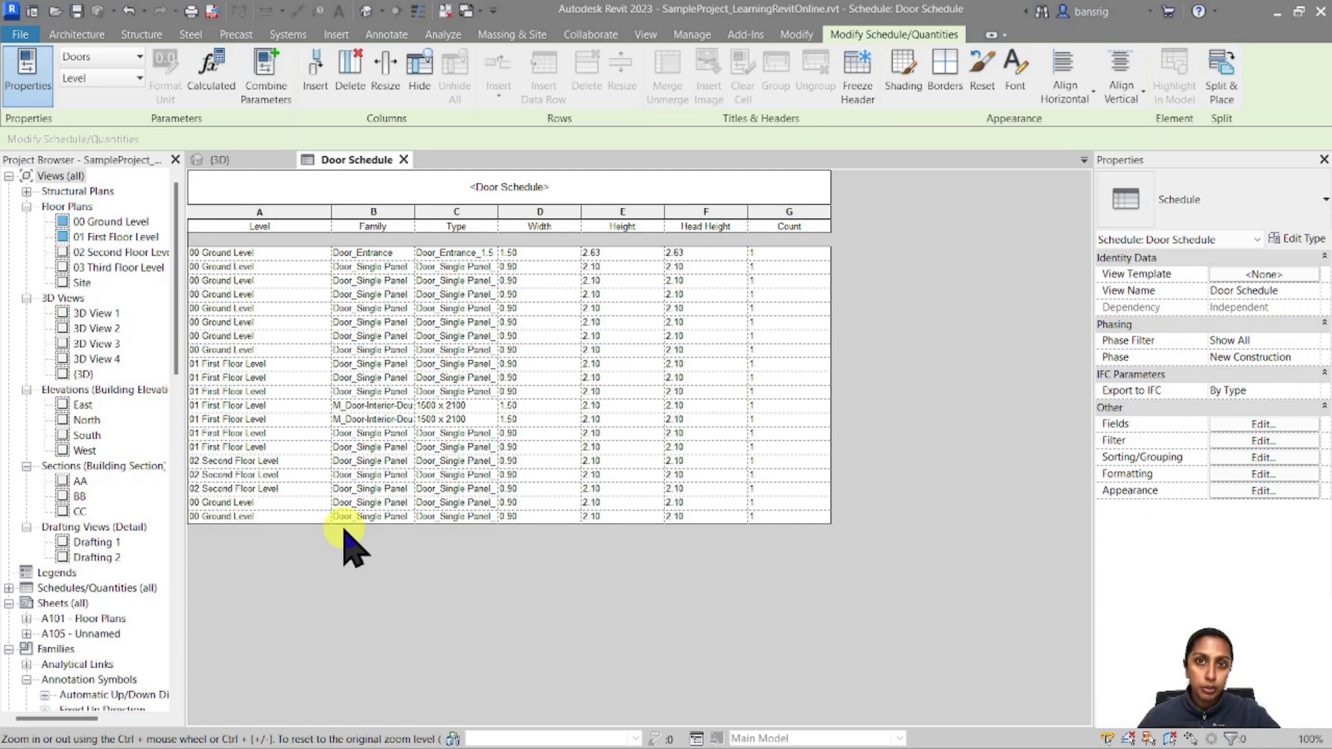
# Step: Set the door schedule to sort by Level and then by Type, both ascending
pyautogui.click(1246, 458)
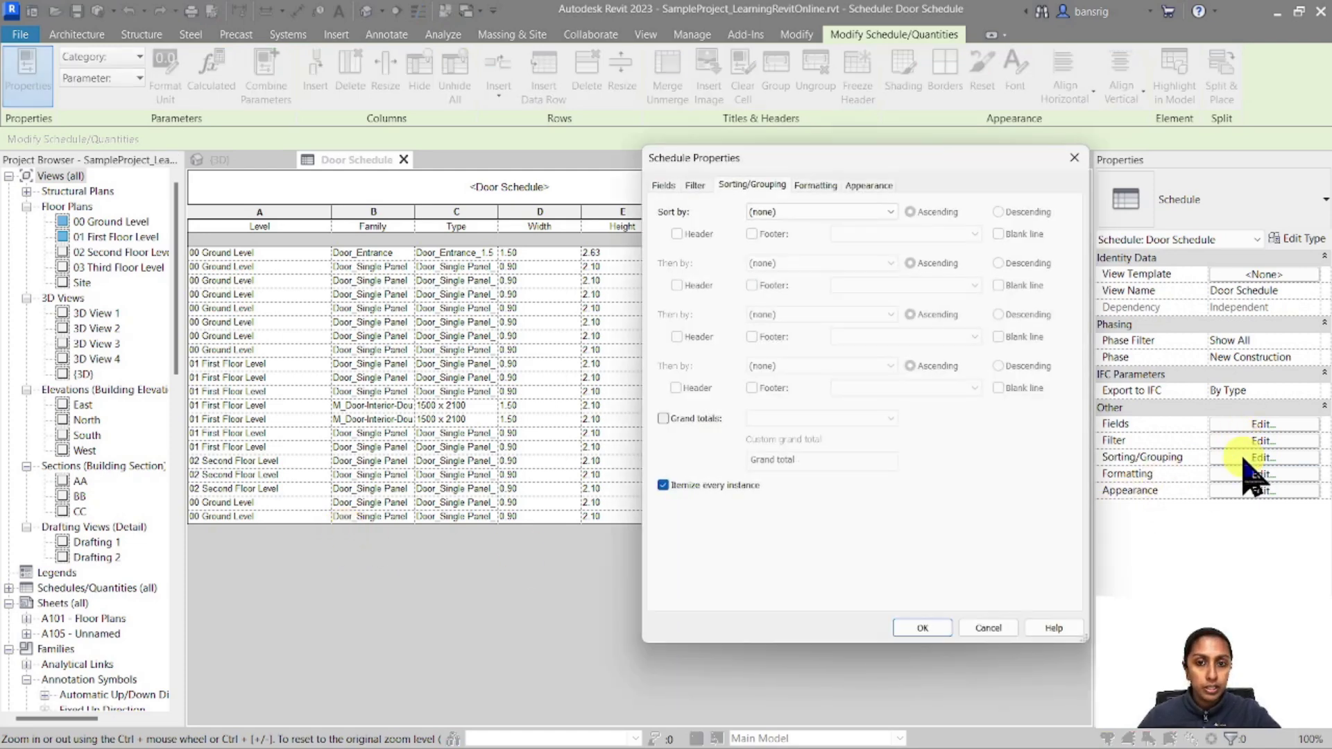
pyautogui.click(663, 185)
pyautogui.click(751, 185)
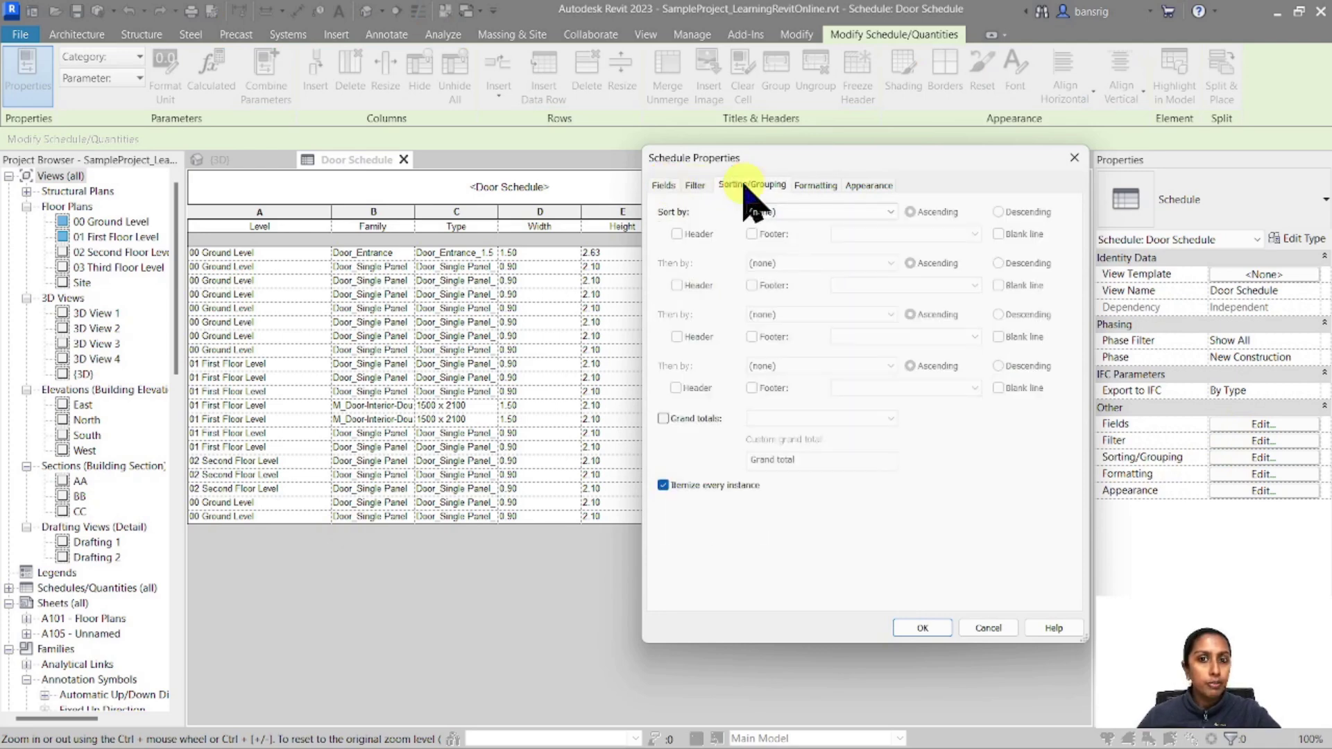
pyautogui.click(664, 185)
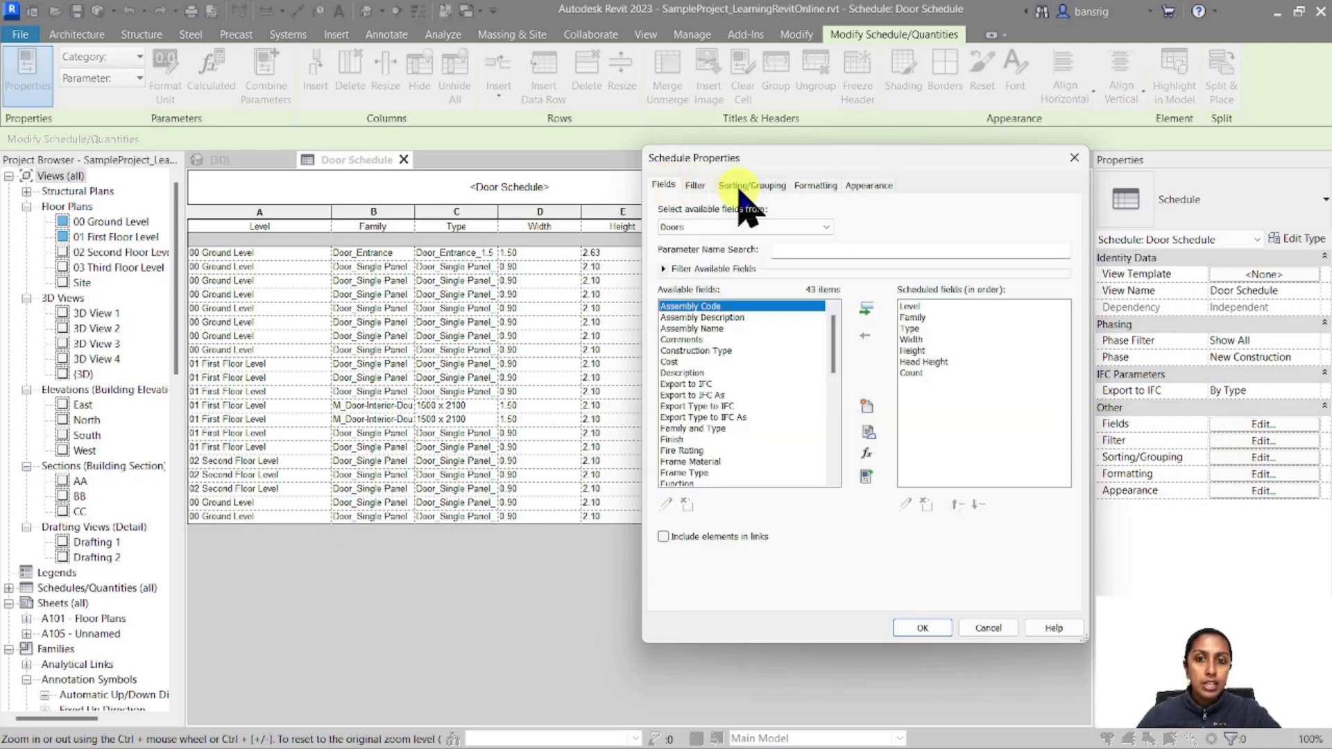
pyautogui.click(749, 186)
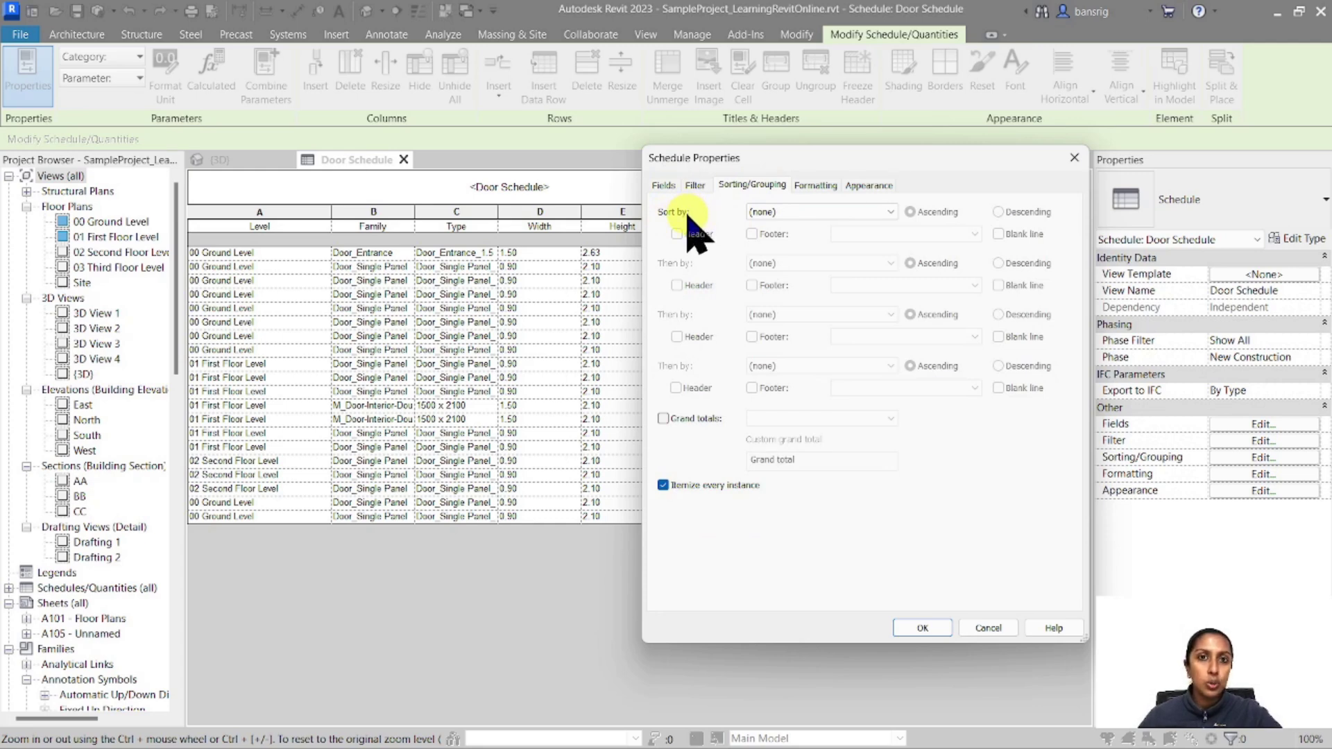
pyautogui.click(798, 212)
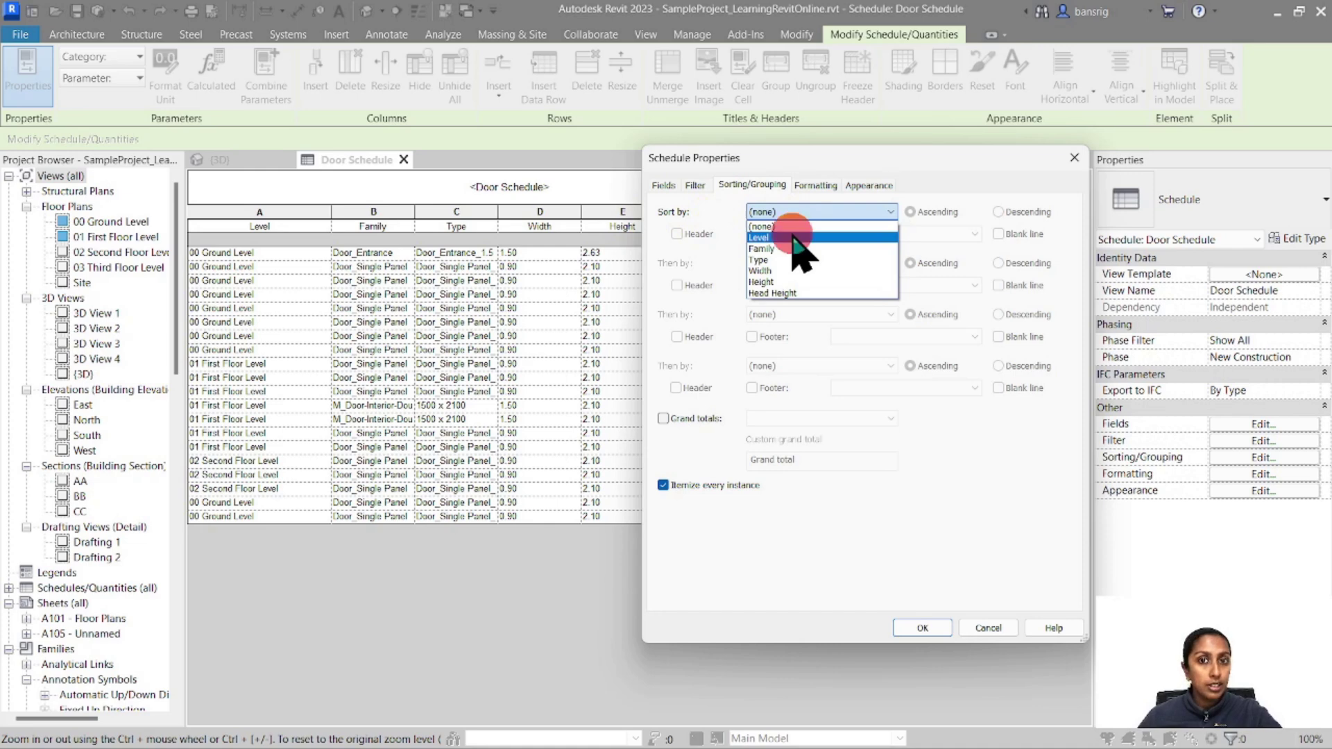
pyautogui.click(793, 237)
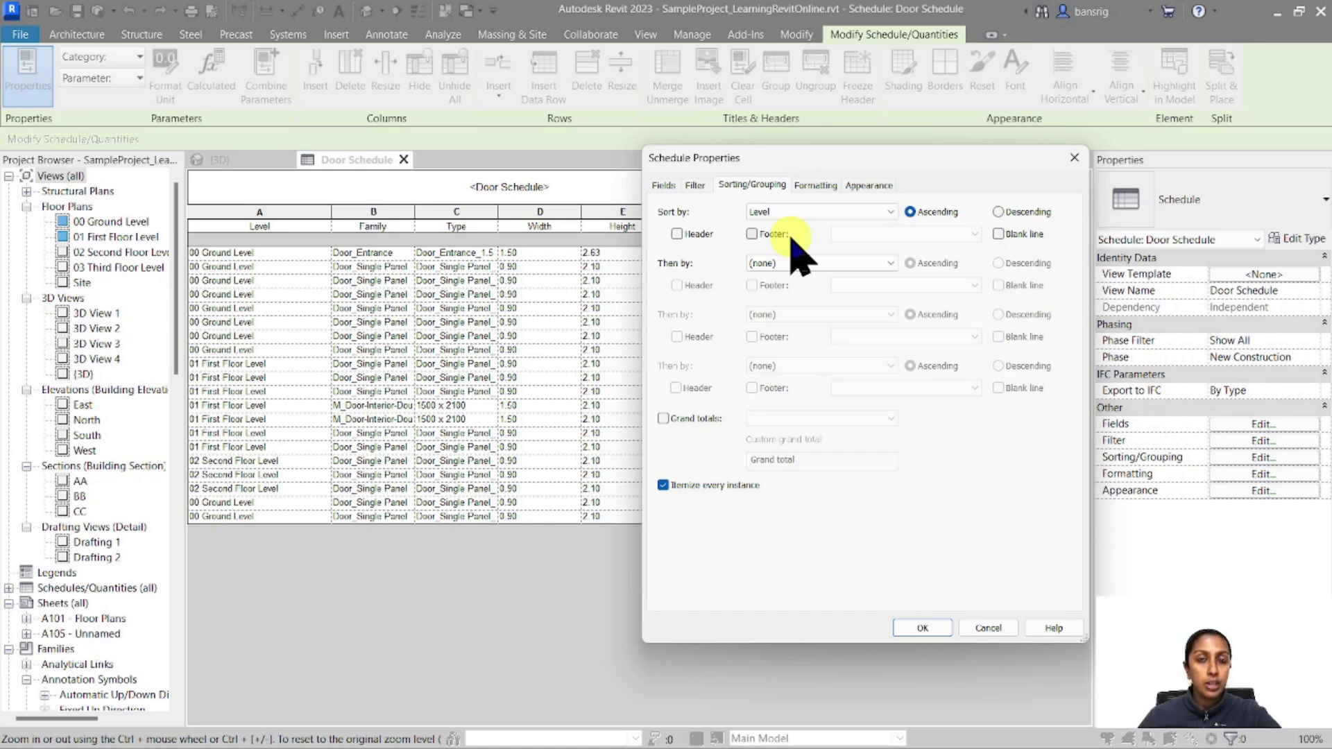
pyautogui.click(777, 263)
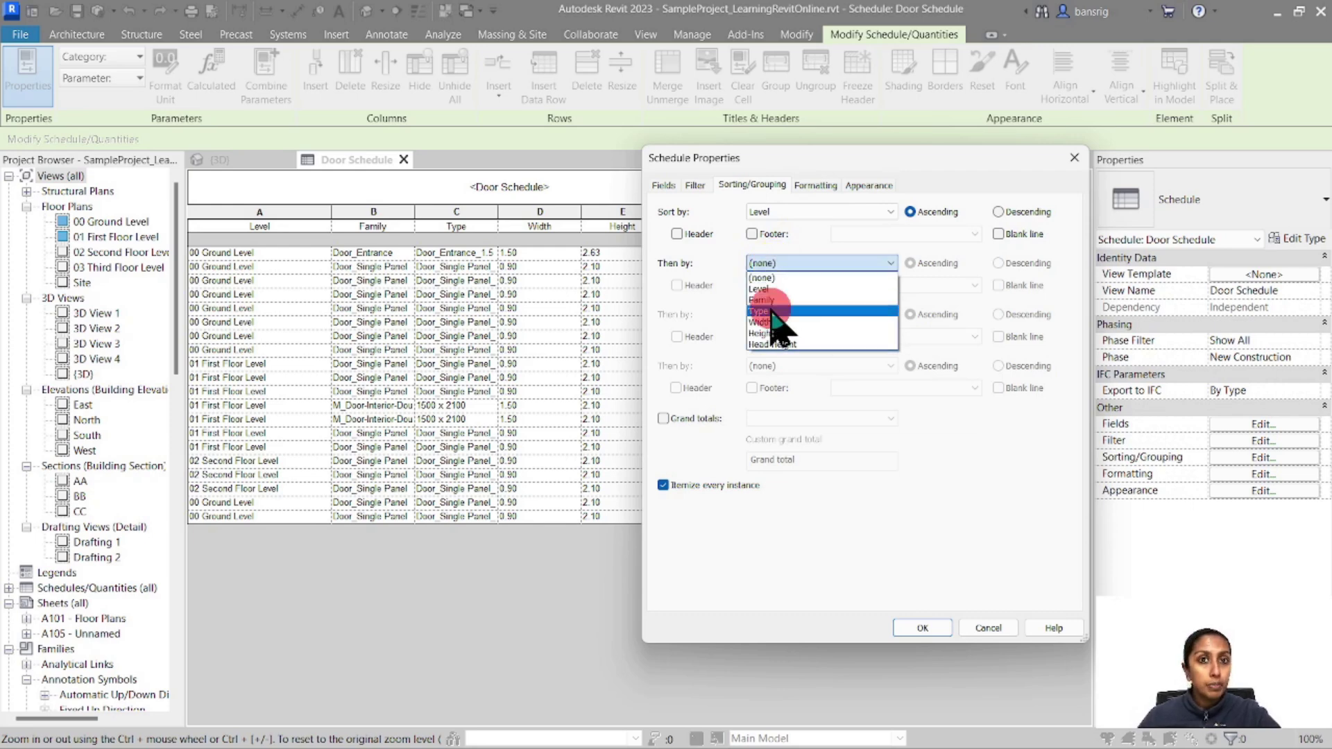
pyautogui.click(772, 311)
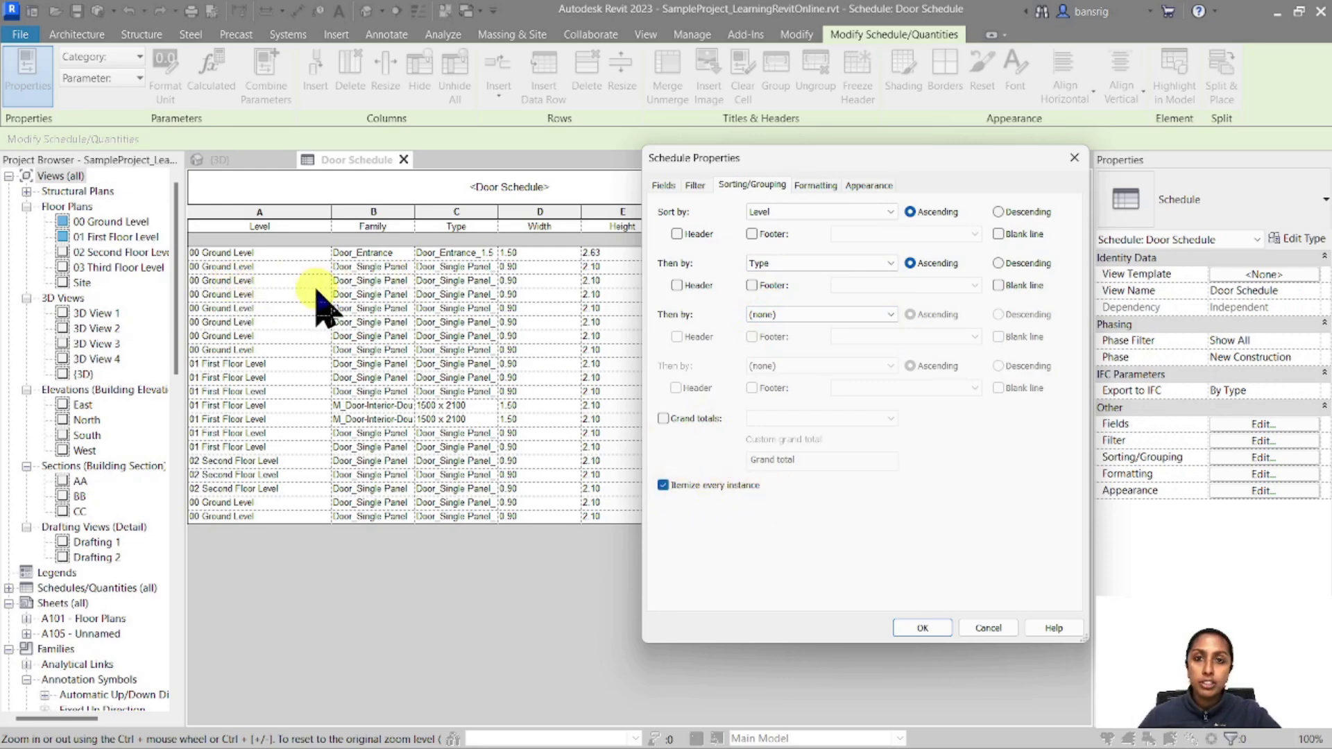
# Step: Turn off itemizing every instance and enable grand totals with title, count, and totals for the door schedule
pyautogui.click(664, 486)
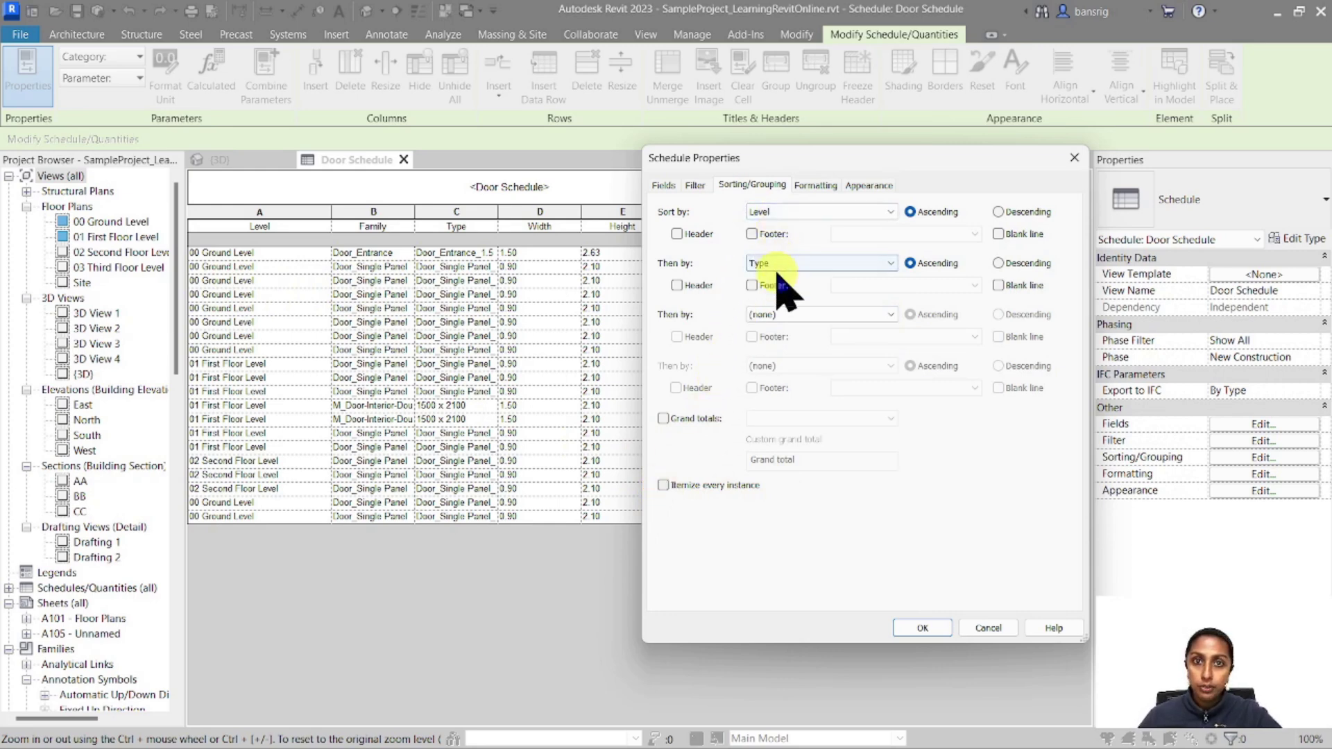
pyautogui.click(663, 419)
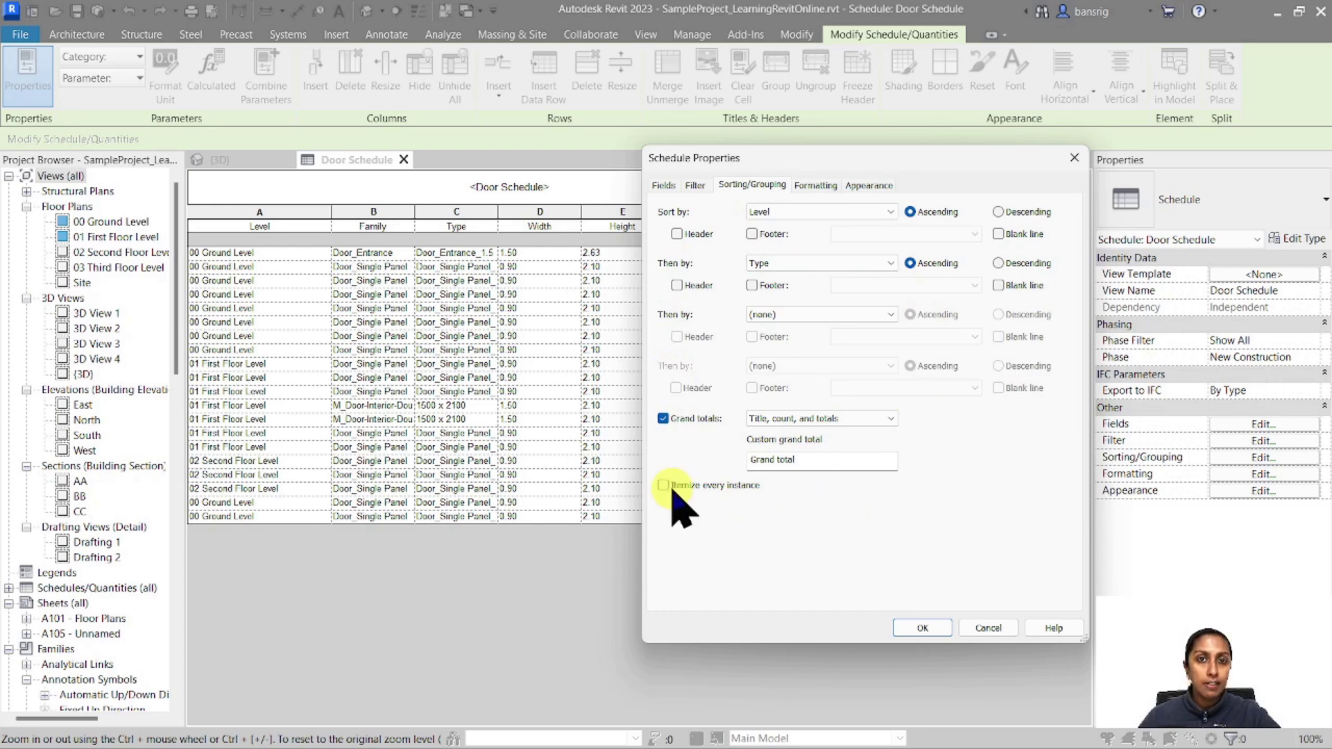
pyautogui.click(930, 629)
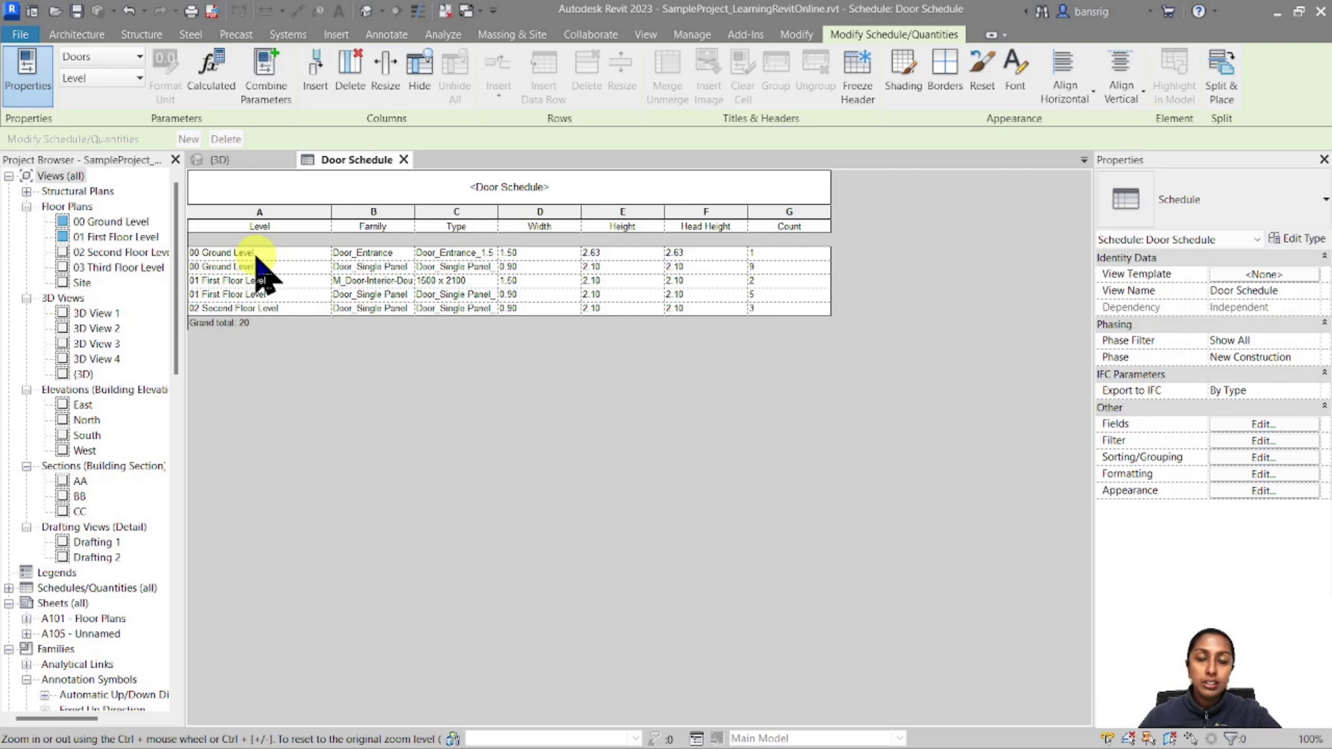
# Step: Widen the schedule's Type column to fit the full type names and make Level a hidden field
pyautogui.doubleClick(498, 210)
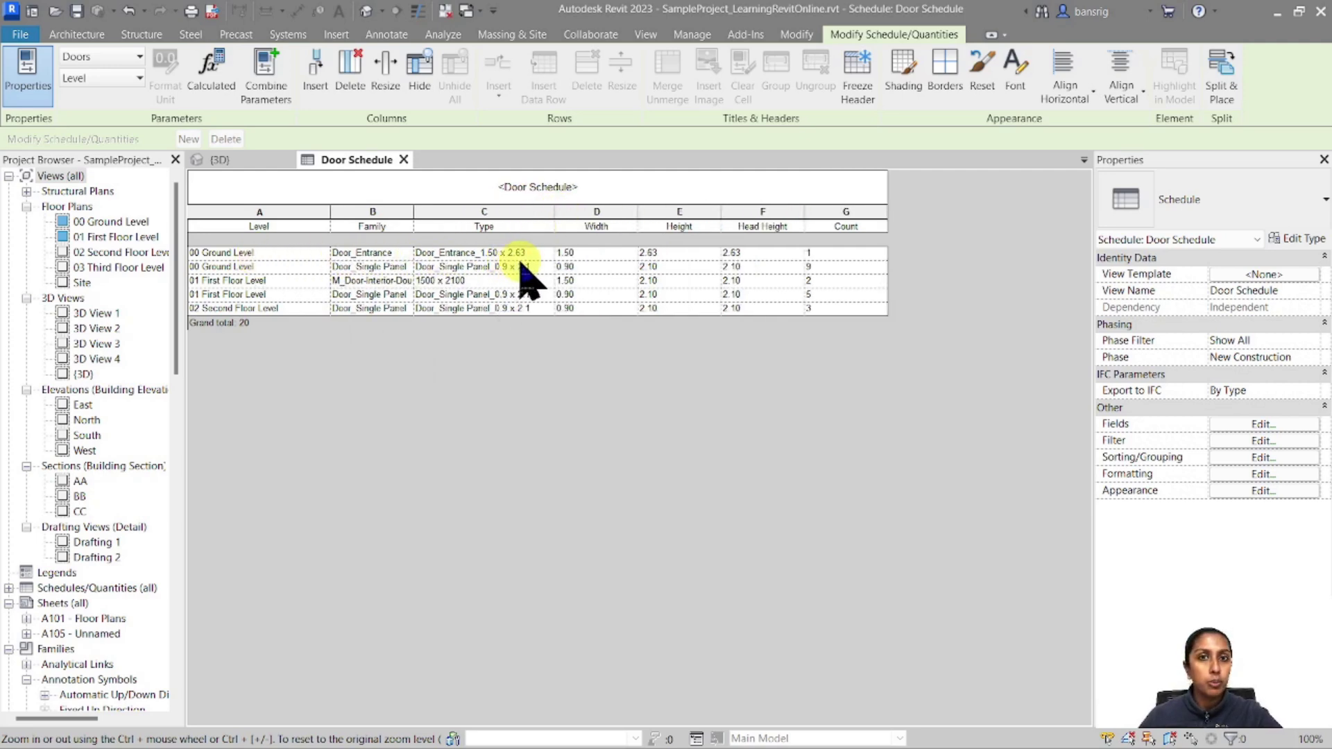
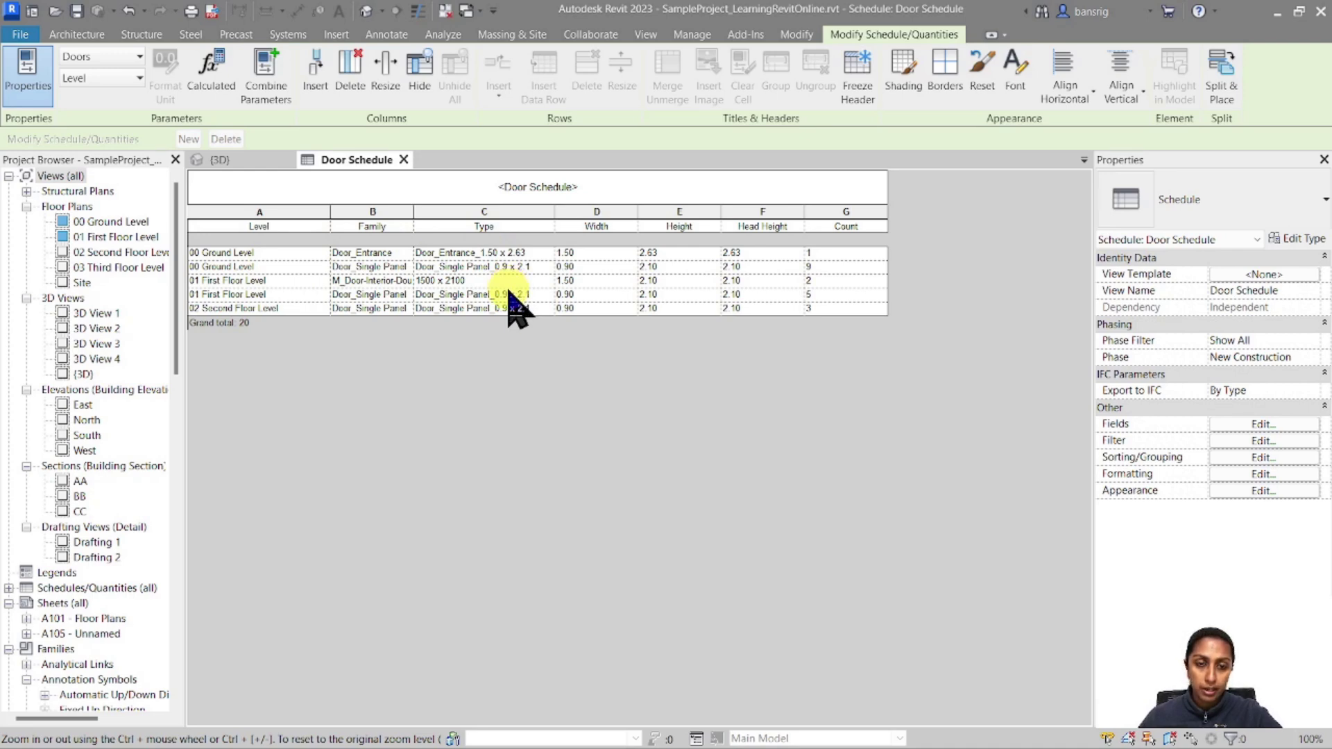
pyautogui.click(1249, 477)
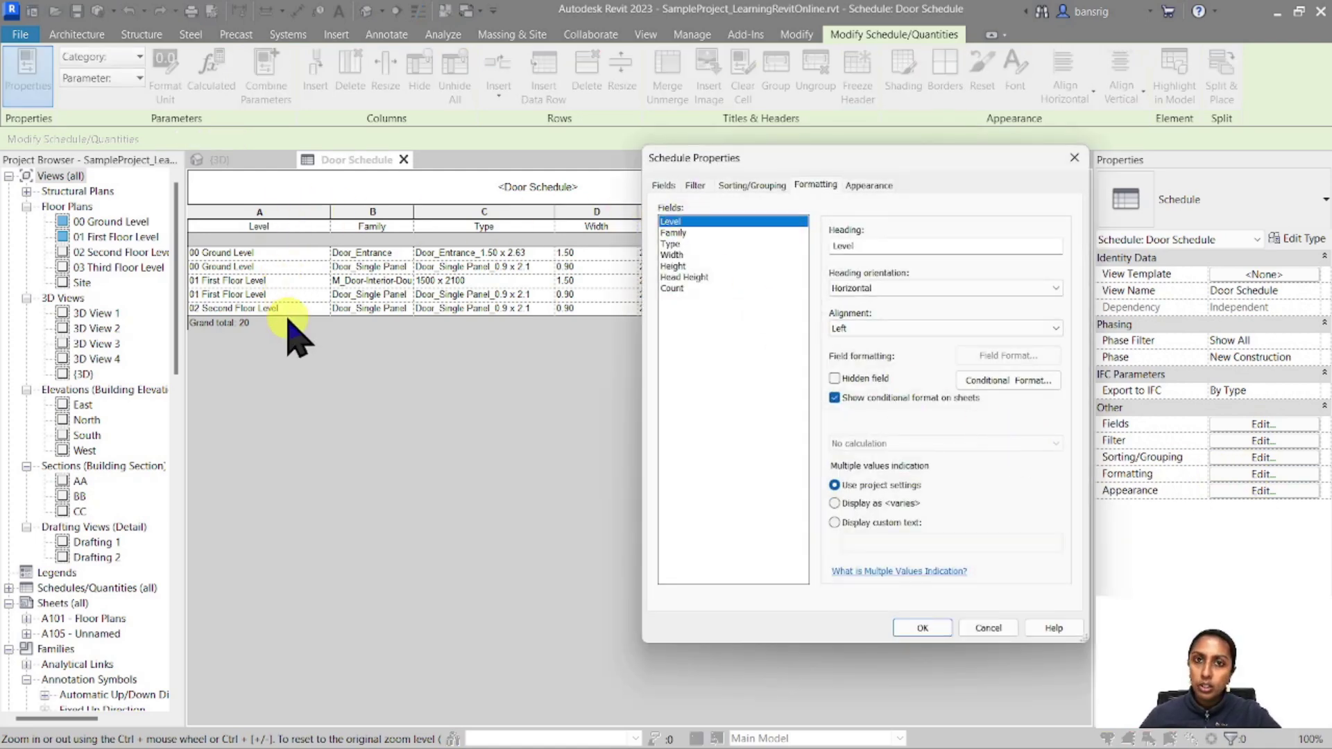
pyautogui.click(835, 379)
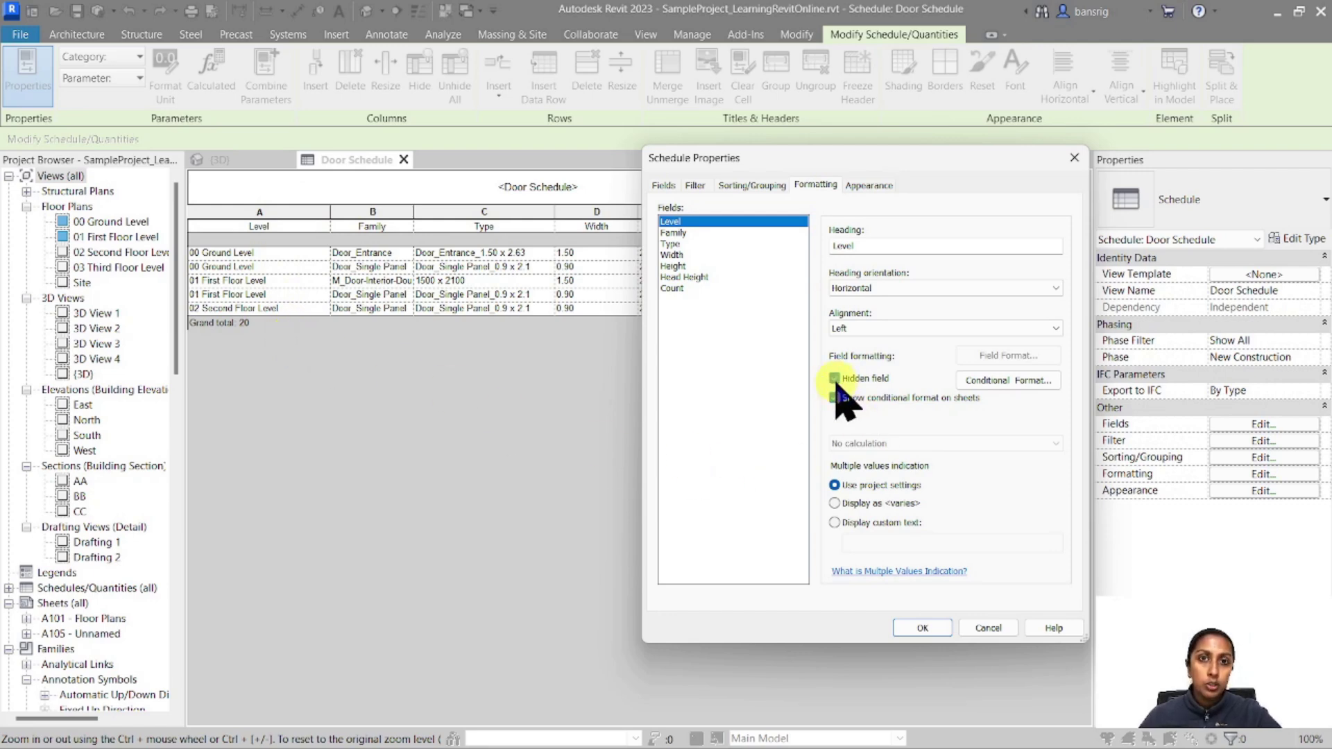
pyautogui.click(922, 628)
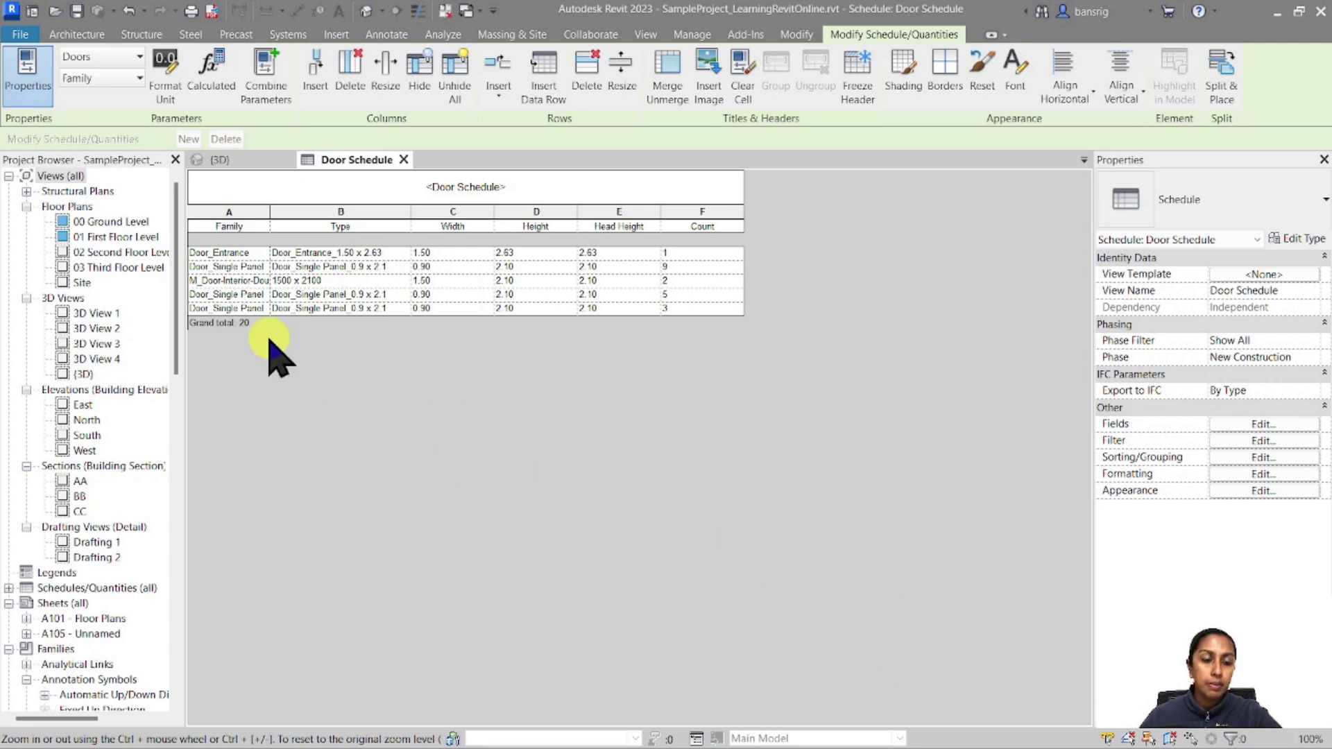
# Step: Add a header and a footer with title, count, and totals to the Level grouping of the door schedule
pyautogui.click(223, 229)
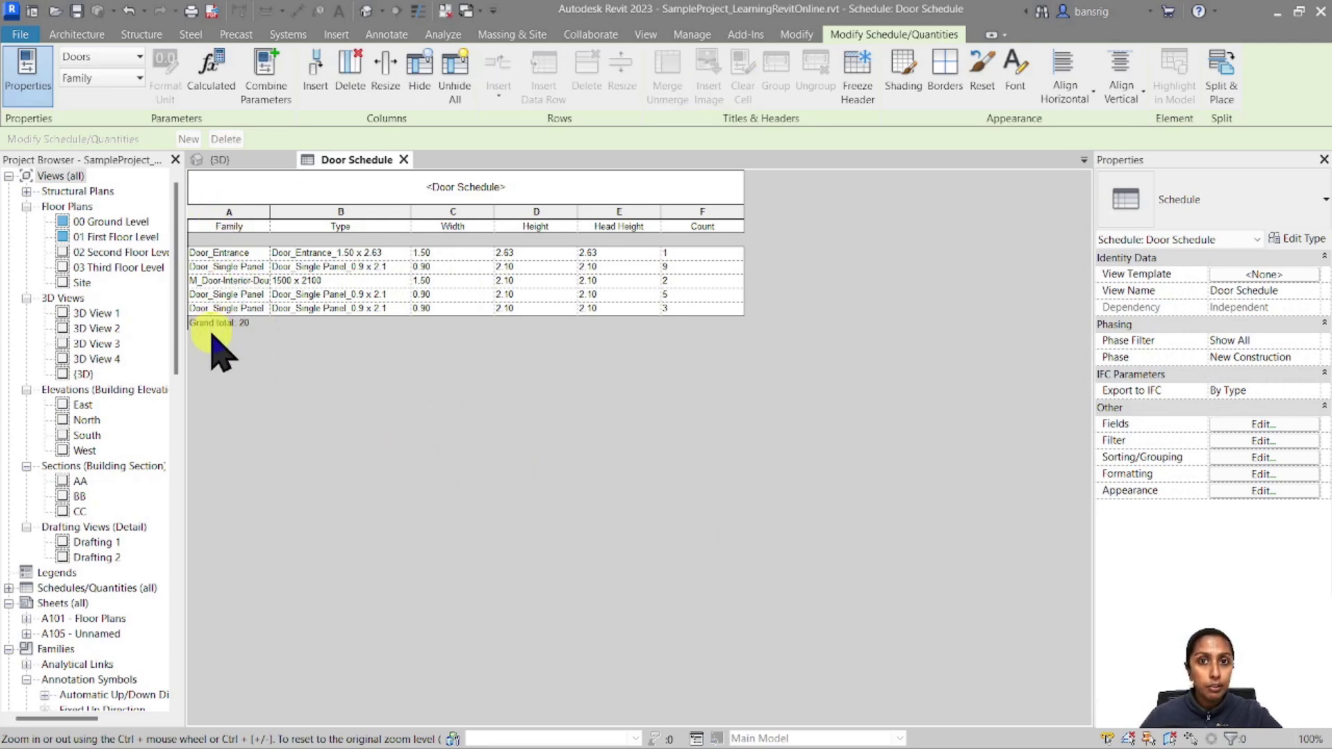
pyautogui.click(1261, 425)
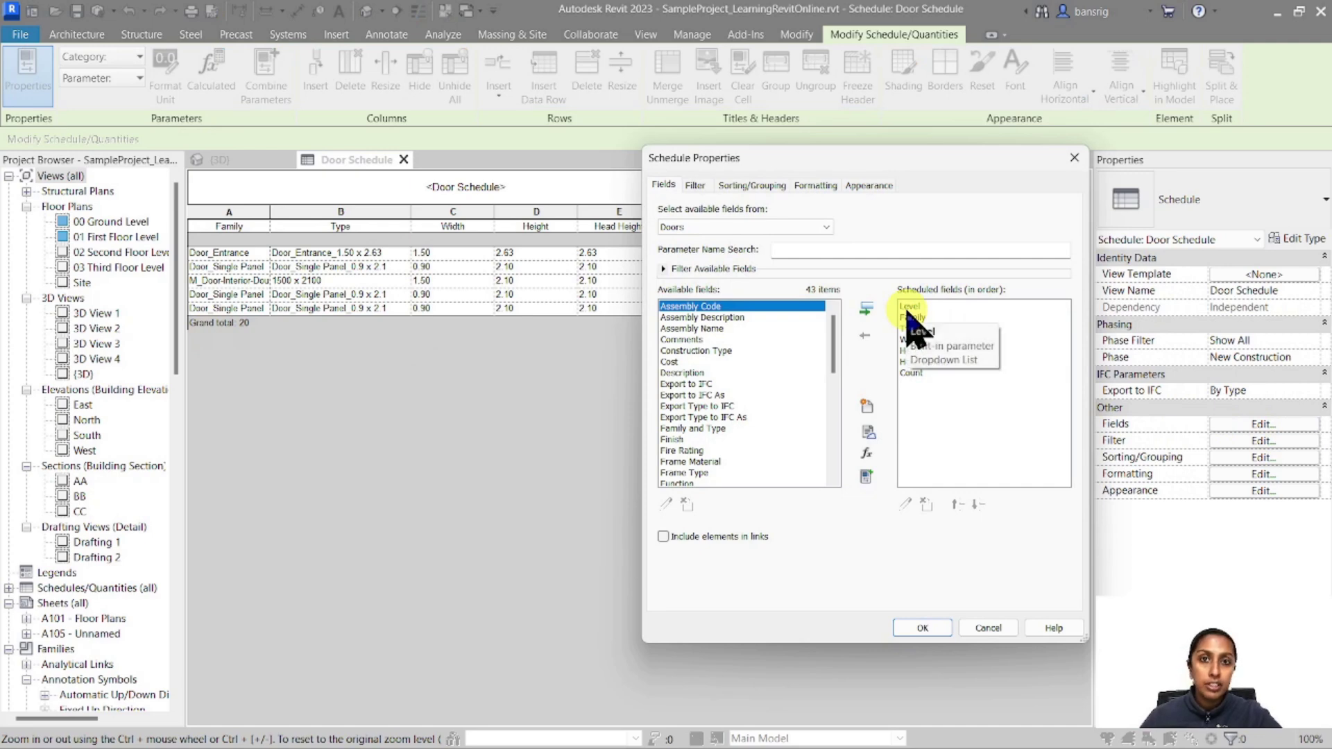
pyautogui.click(741, 186)
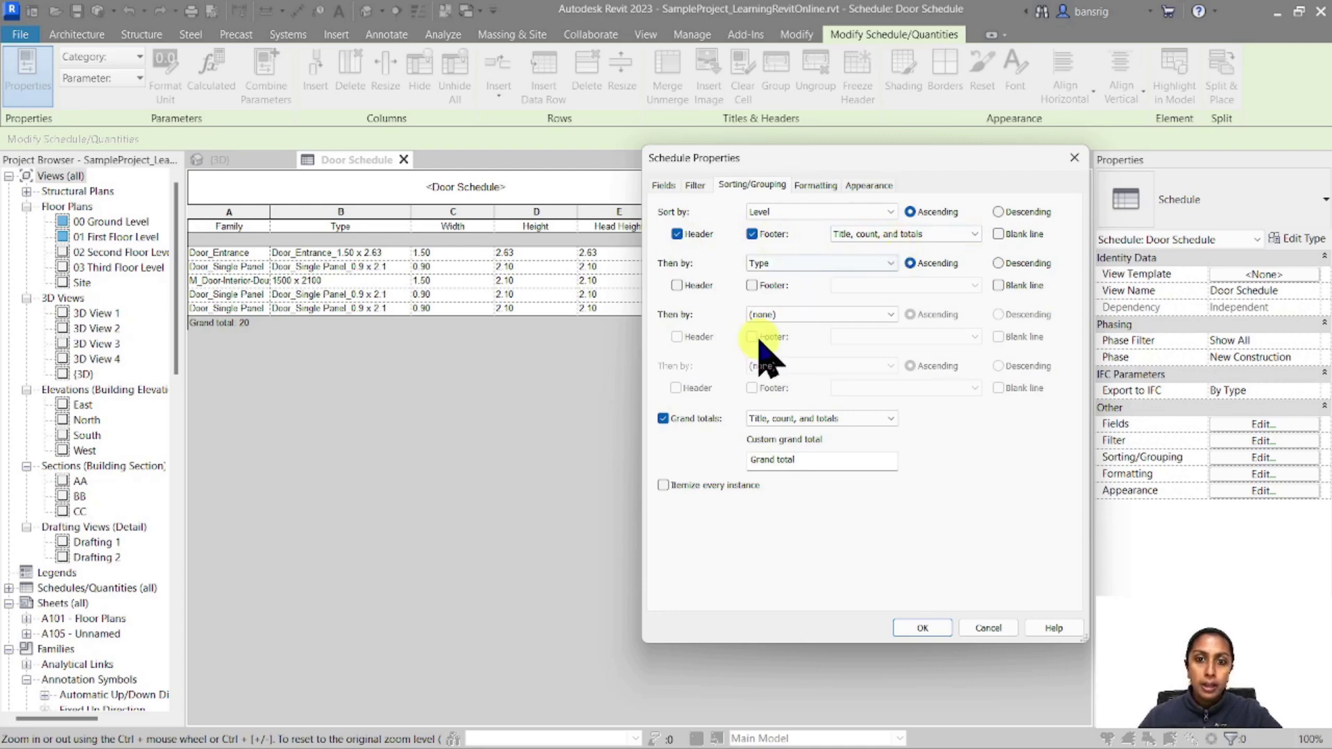
pyautogui.click(922, 628)
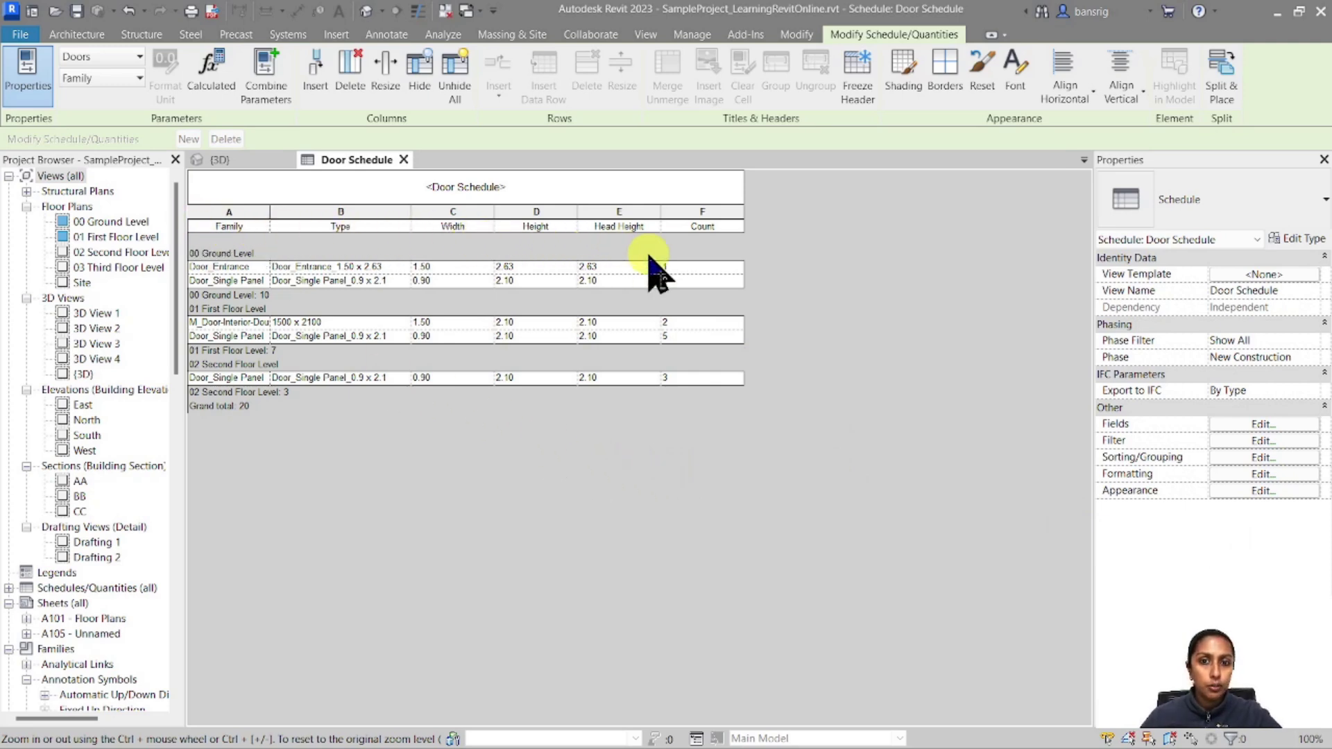
# Step: Rename the Count column heading to Total Nos and the Head Height column heading to Lintel Height
pyautogui.doubleClick(735, 225)
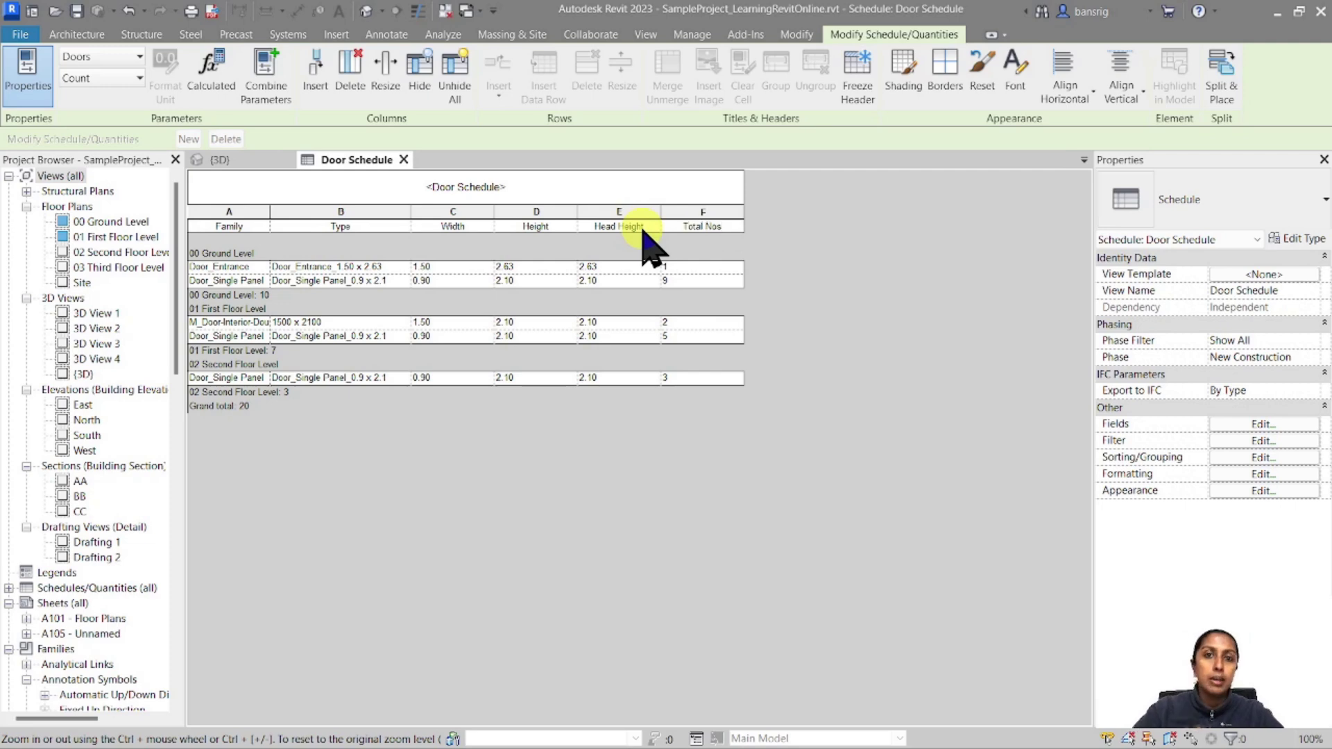
pyautogui.click(1249, 474)
pyautogui.click(708, 288)
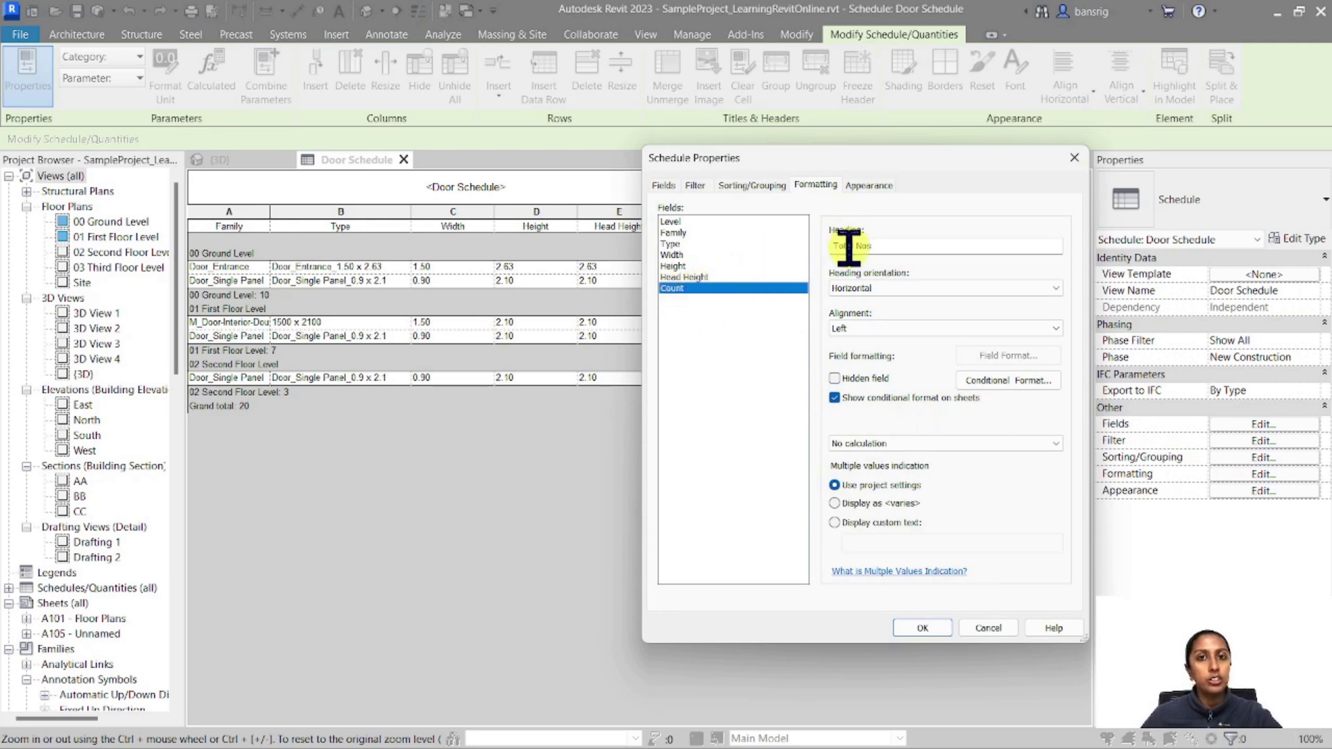
pyautogui.moveTo(851, 170); pyautogui.dragTo(1001, 169)
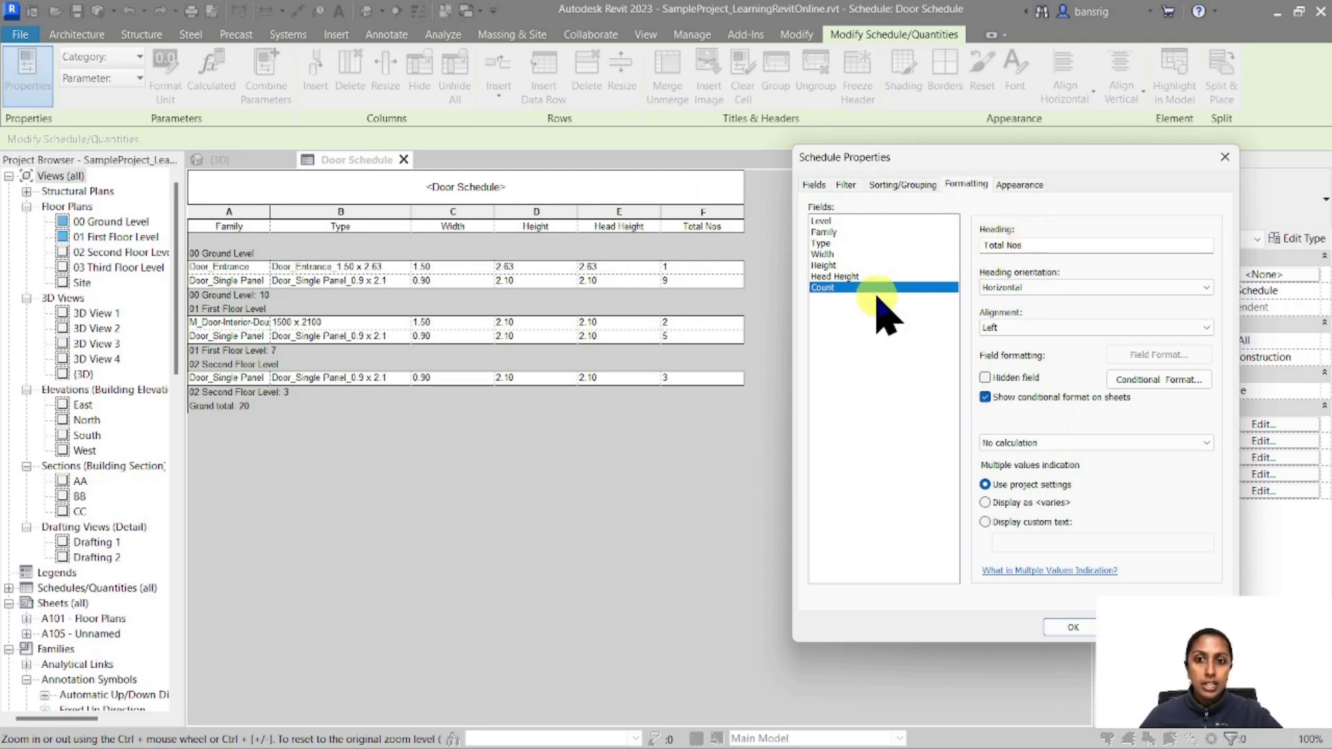
pyautogui.click(840, 276)
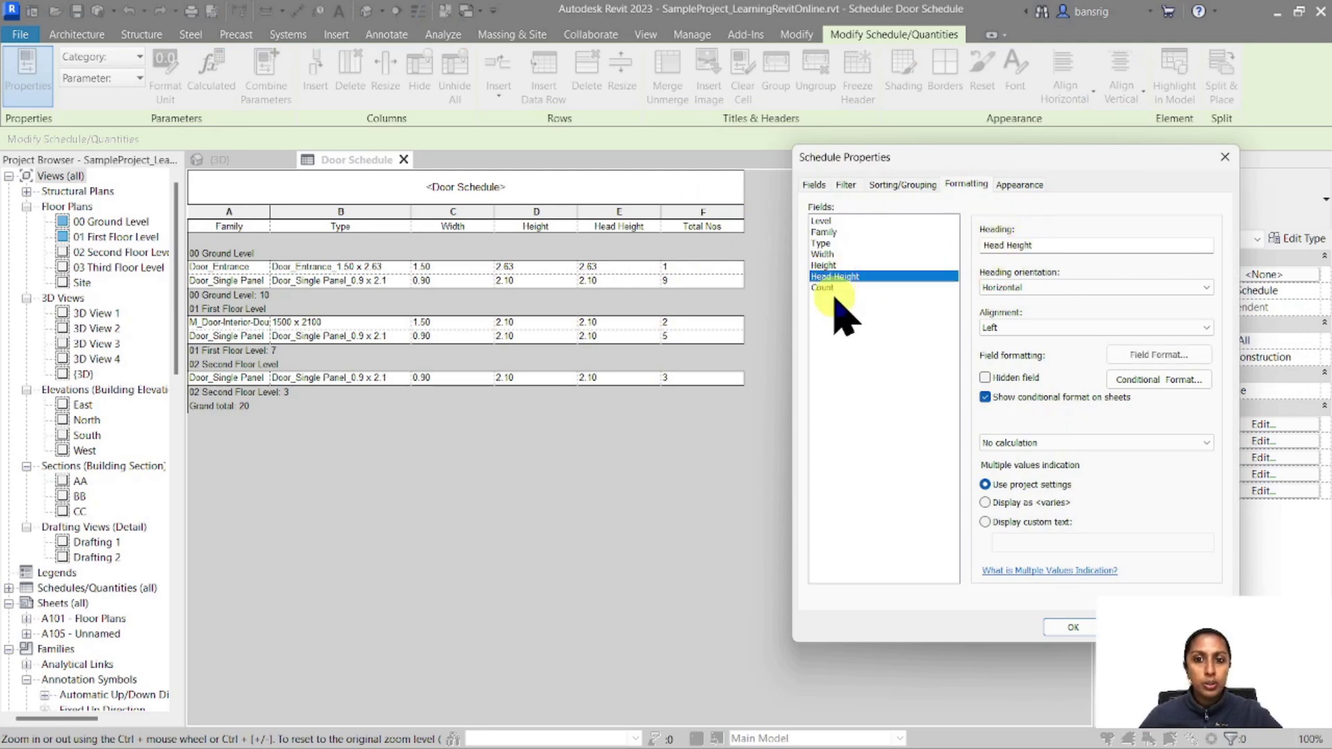
pyautogui.doubleClick(996, 245)
pyautogui.press('BackSpace')
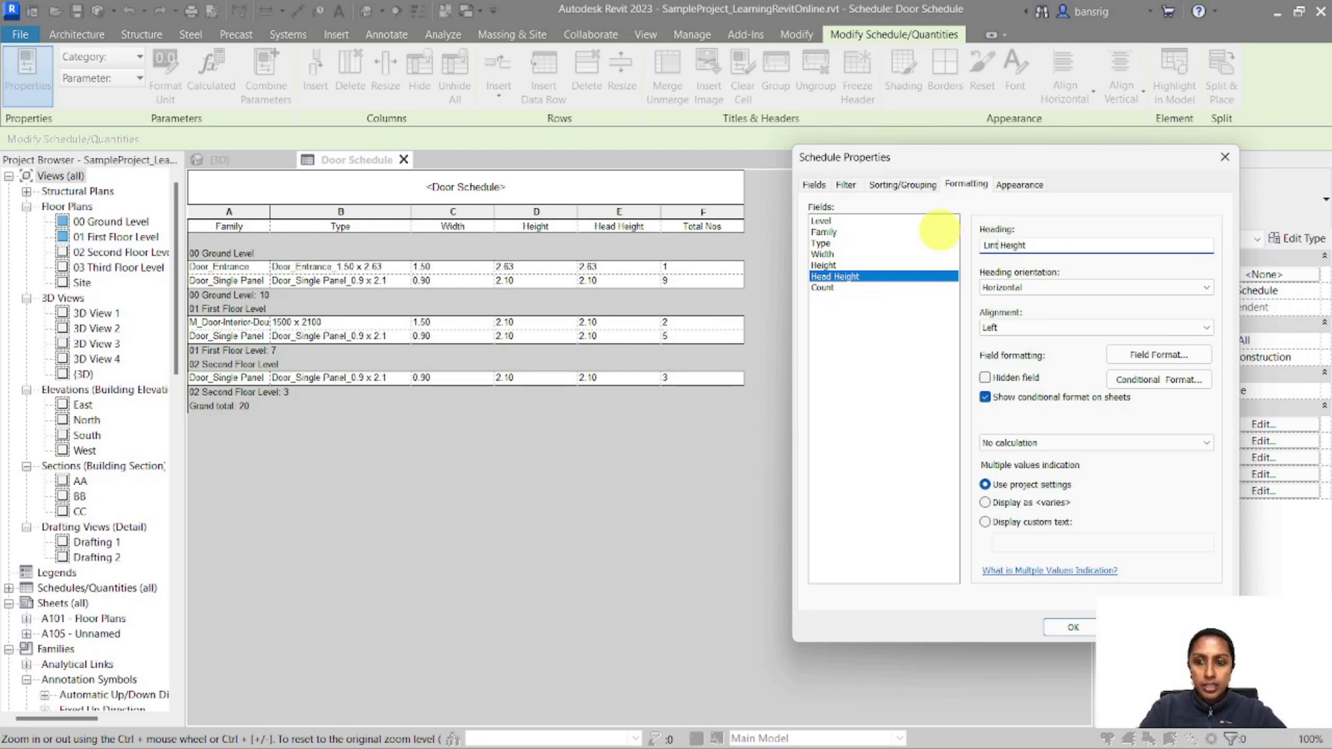
pyautogui.click(1073, 627)
pyautogui.click(629, 231)
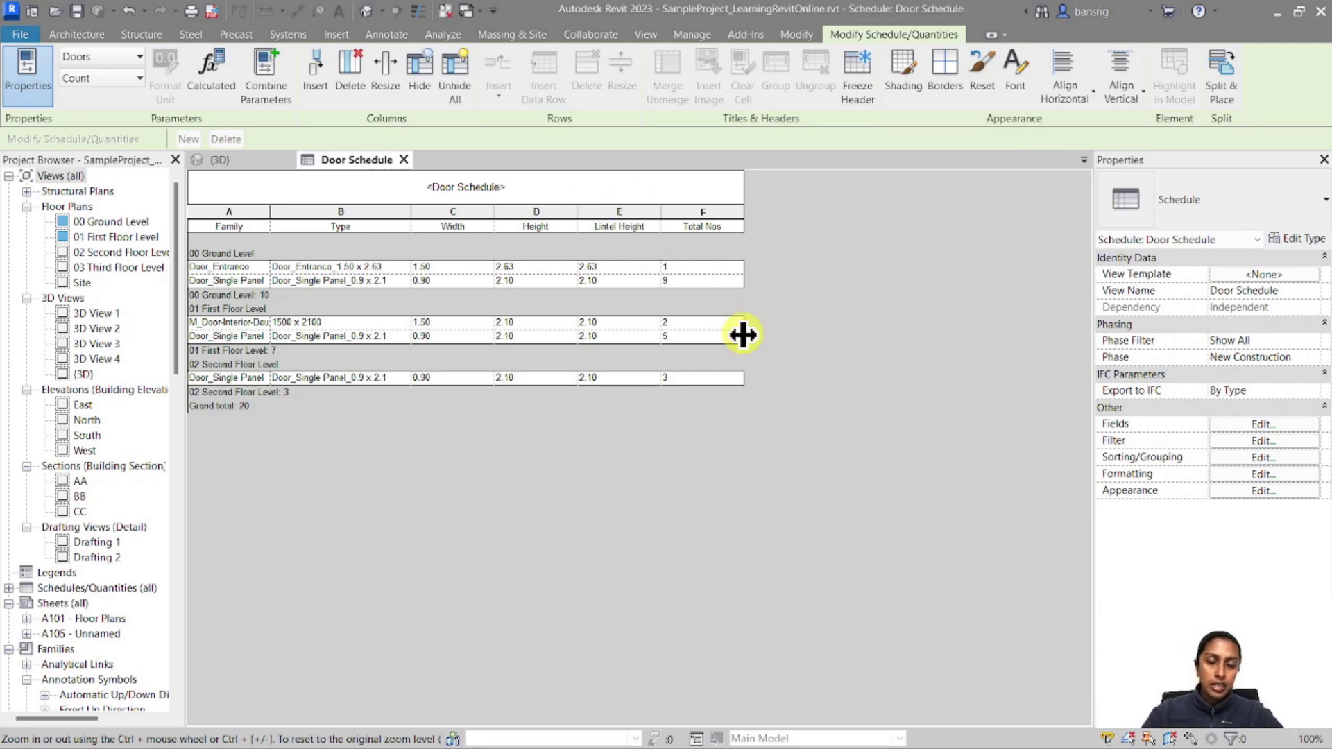
# Step: Open sheet A101 - Floor Plans and place the Door Schedule outside the sheet border, beside the ground level plan
pyautogui.scroll(-2, 88, 562)
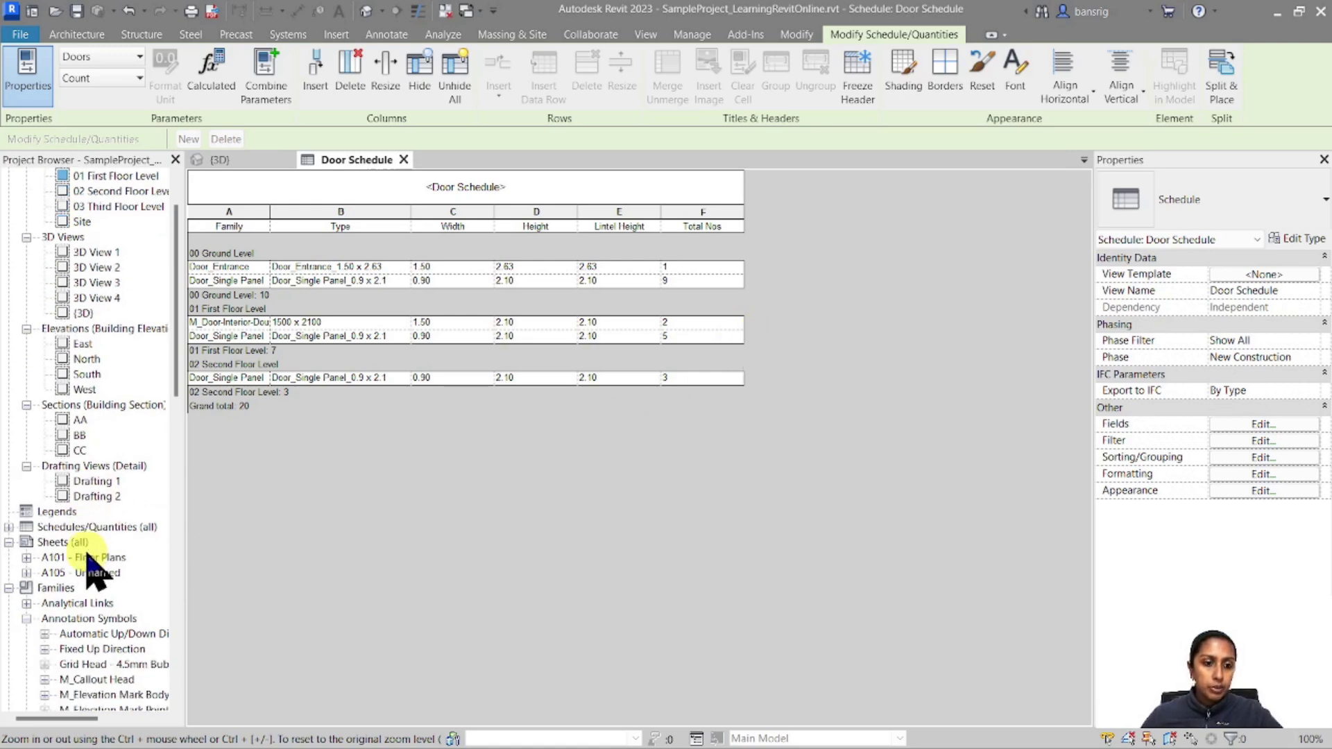
pyautogui.click(87, 542)
pyautogui.doubleClick(88, 542)
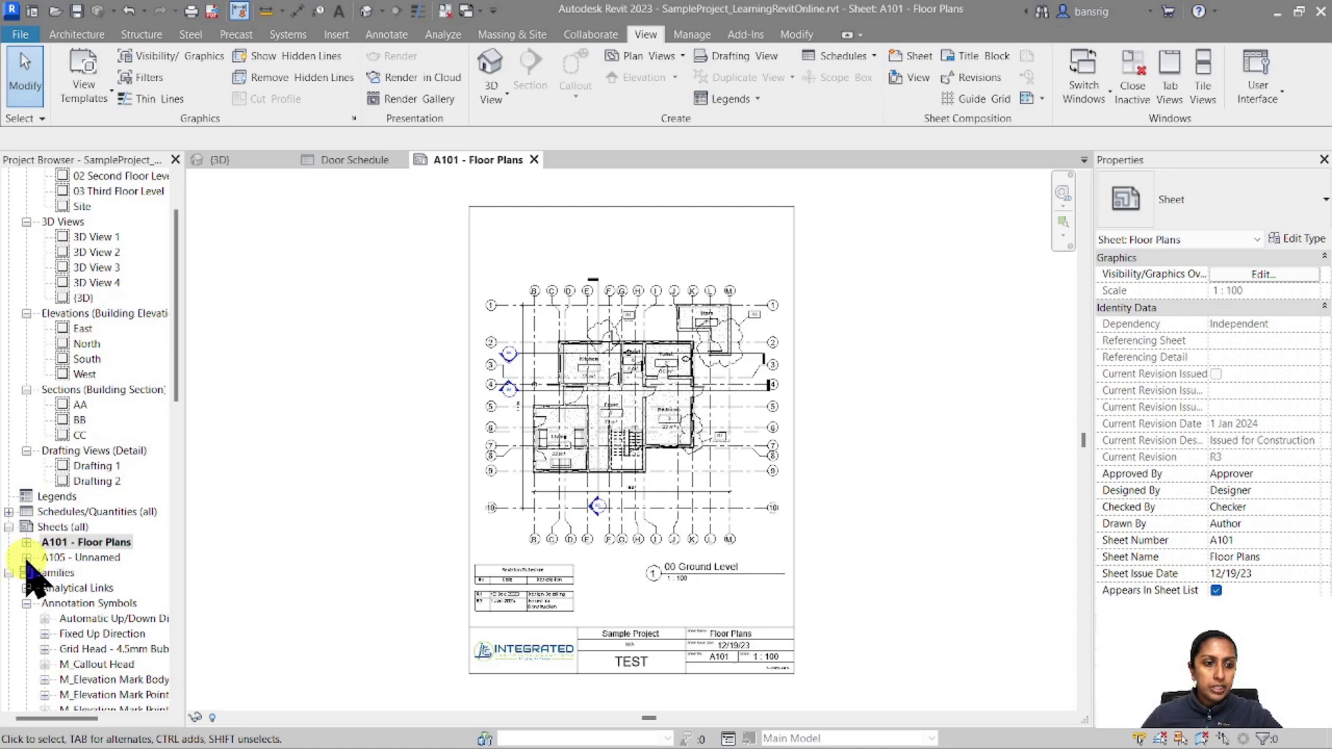
pyautogui.click(8, 511)
pyautogui.moveTo(67, 529); pyautogui.dragTo(914, 306)
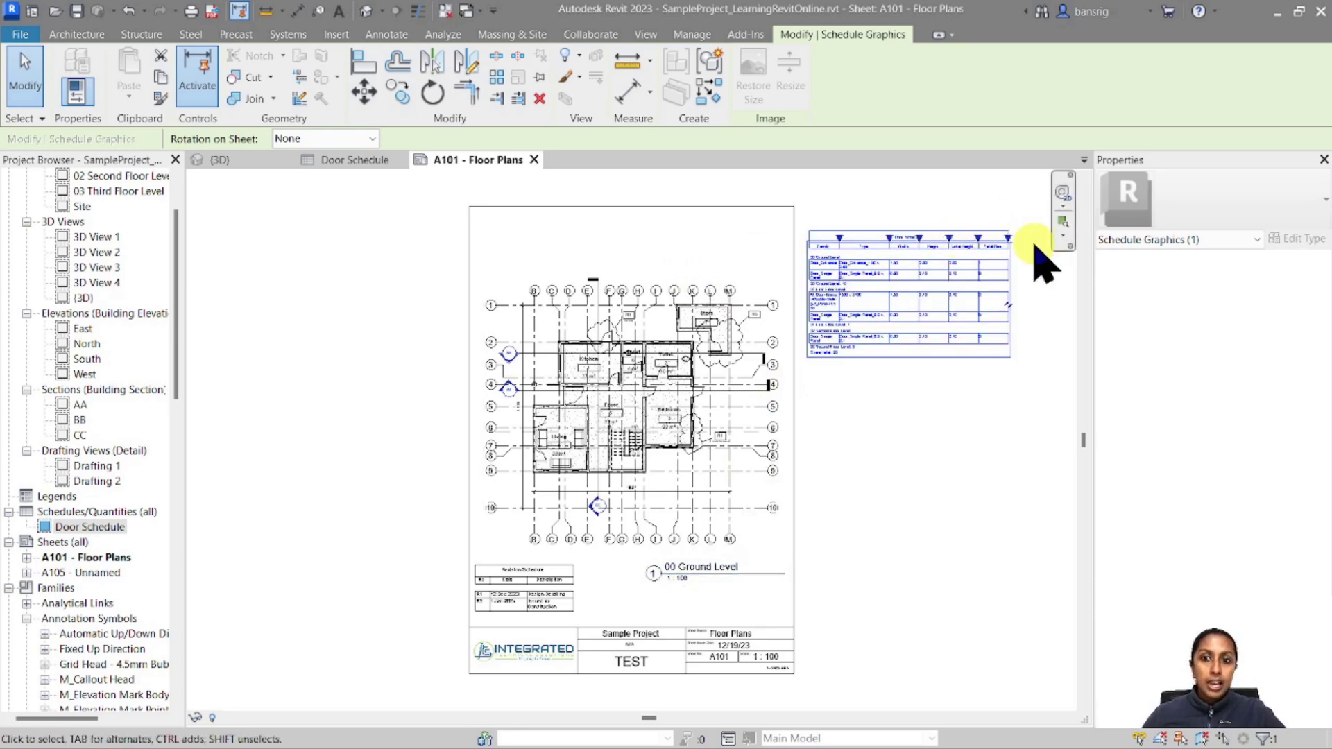
pyautogui.scroll(2, 1034, 257)
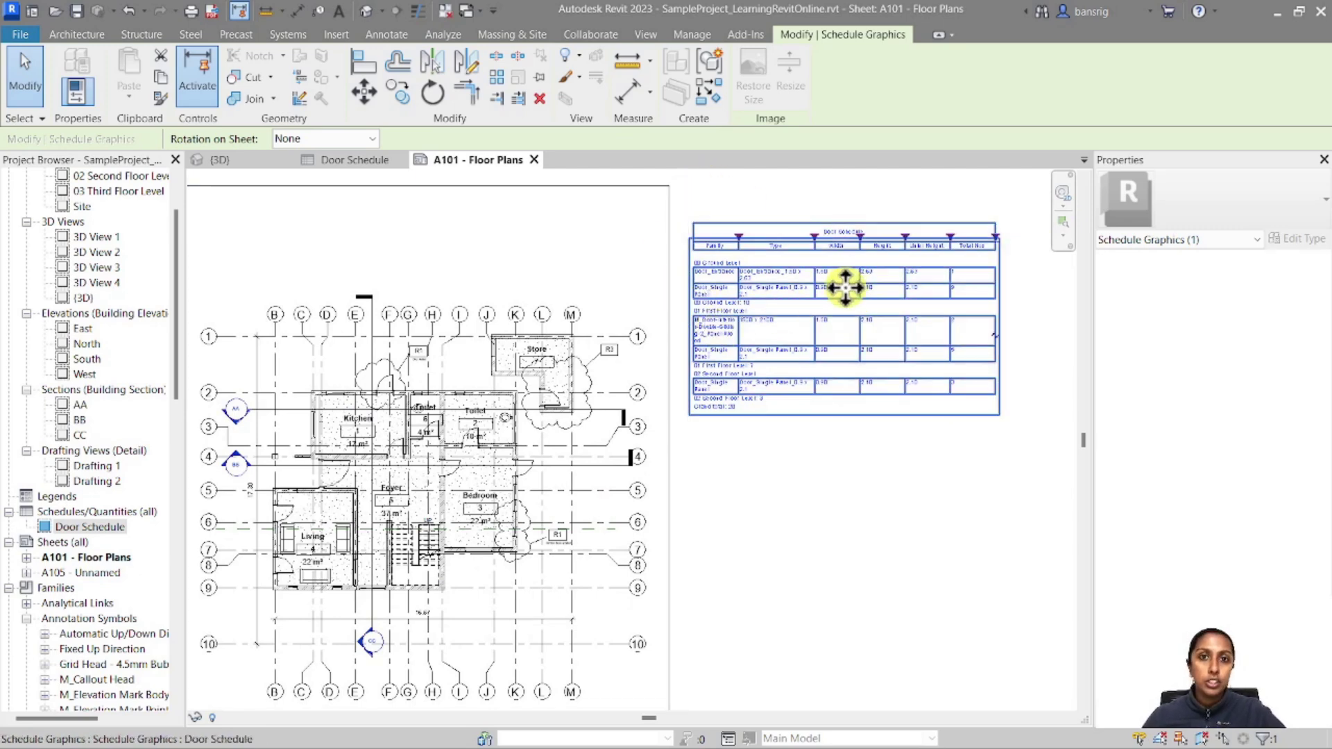
pyautogui.press('Escape')
# Step: Filter the door schedule to rows whose Level equals 00 Ground Level
pyautogui.click(354, 161)
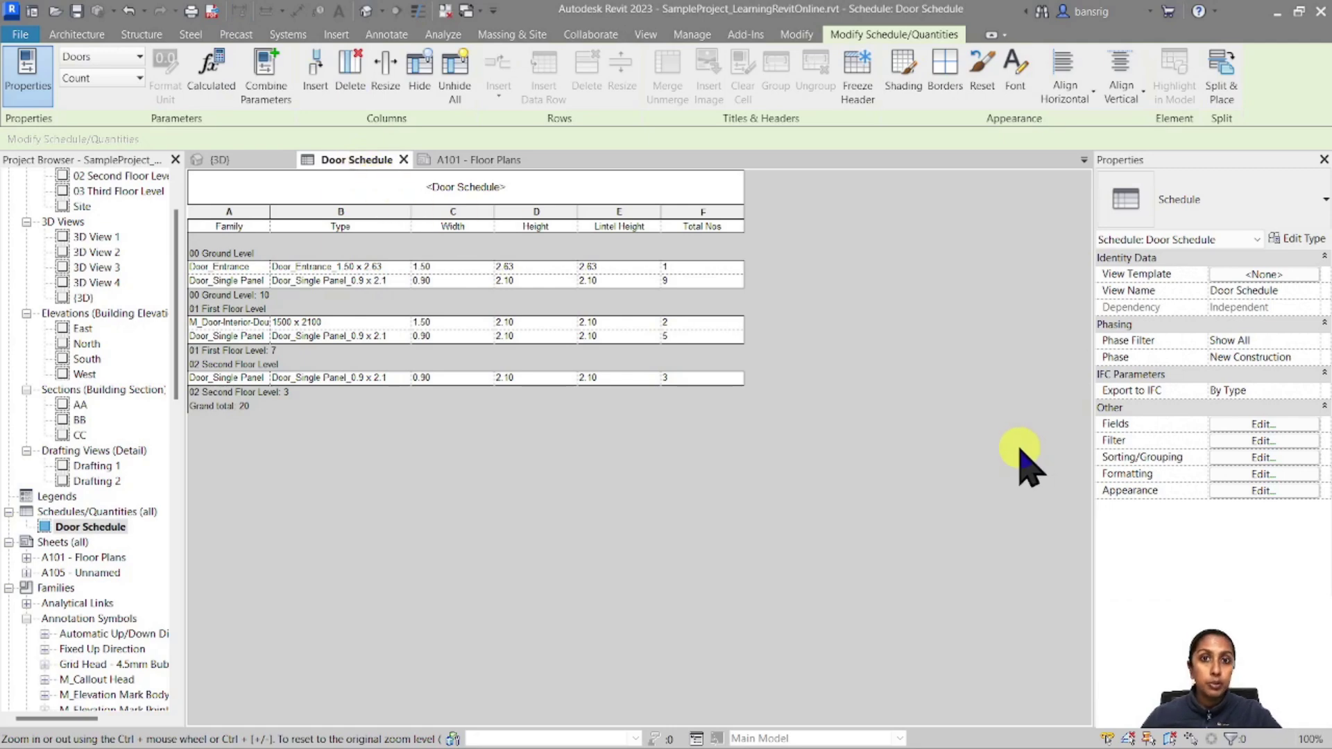
pyautogui.click(1263, 441)
pyautogui.moveTo(902, 158); pyautogui.dragTo(685, 160)
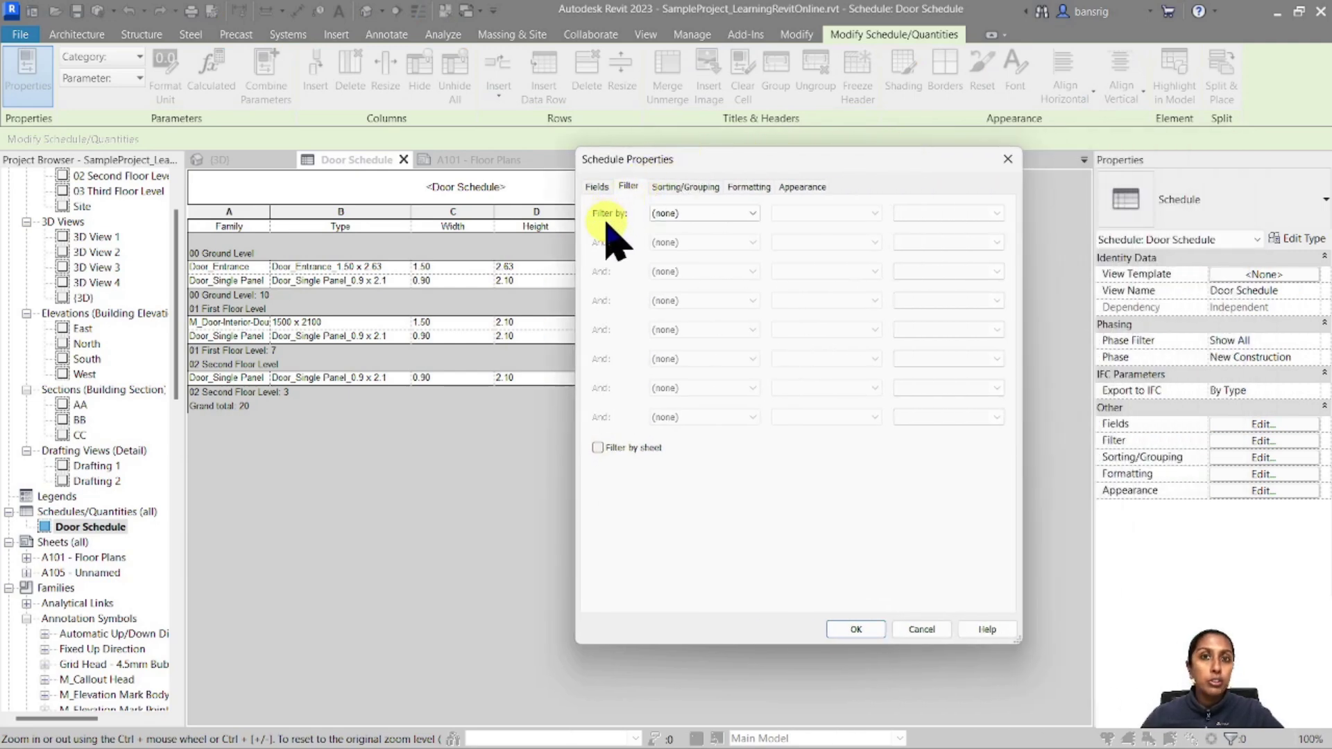
pyautogui.click(694, 213)
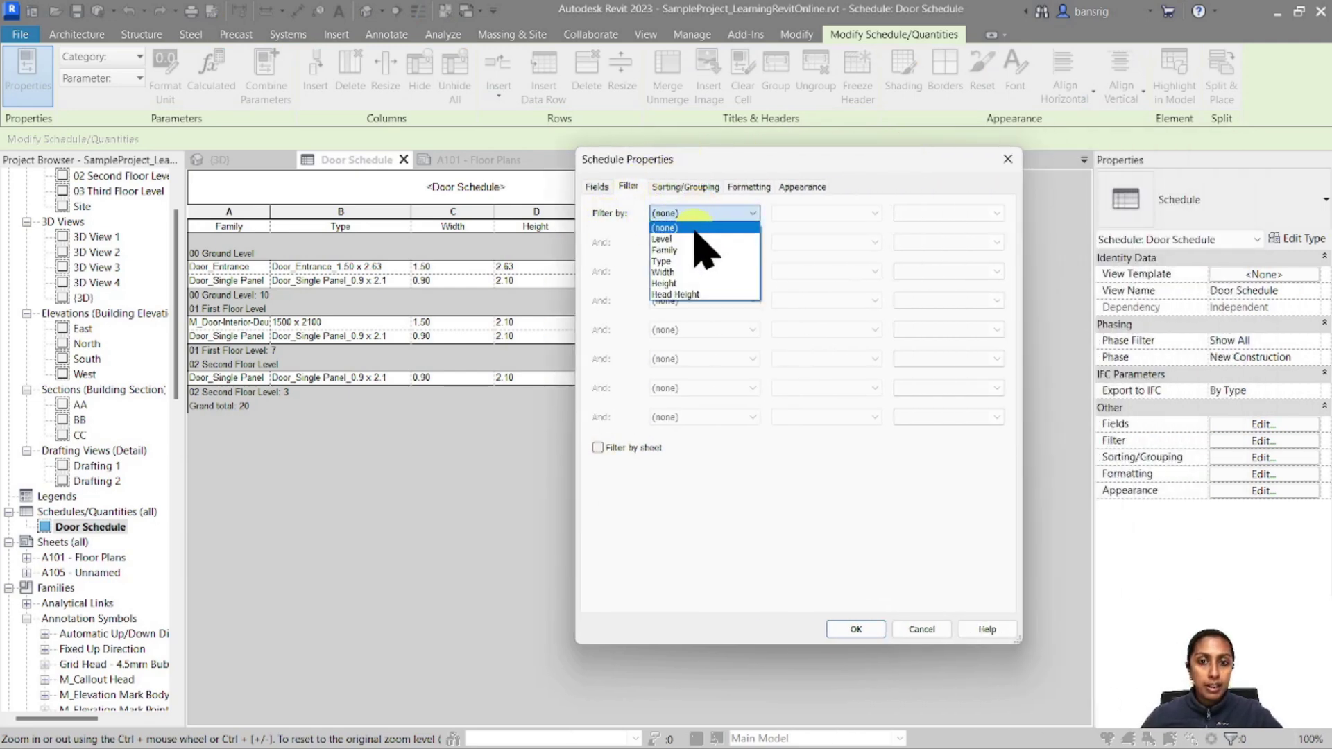
pyautogui.click(711, 236)
pyautogui.click(780, 214)
pyautogui.click(779, 226)
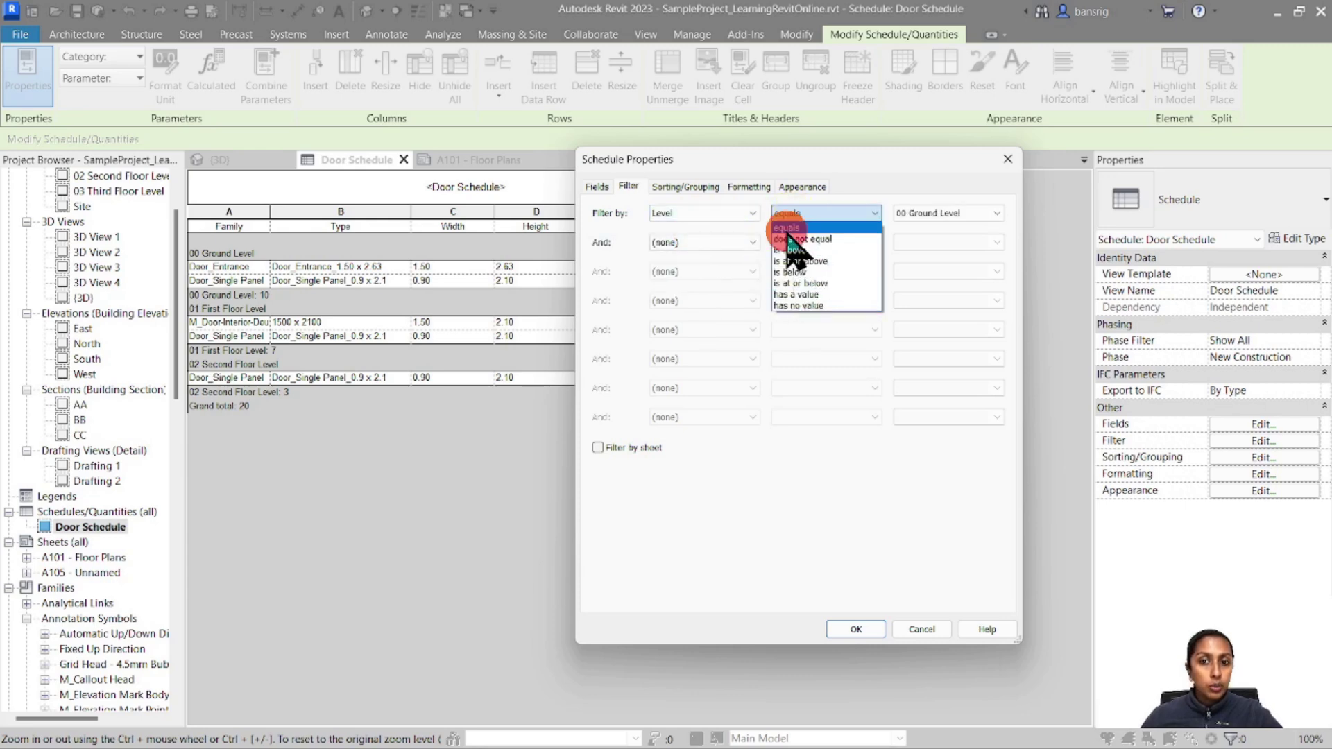
pyautogui.click(937, 215)
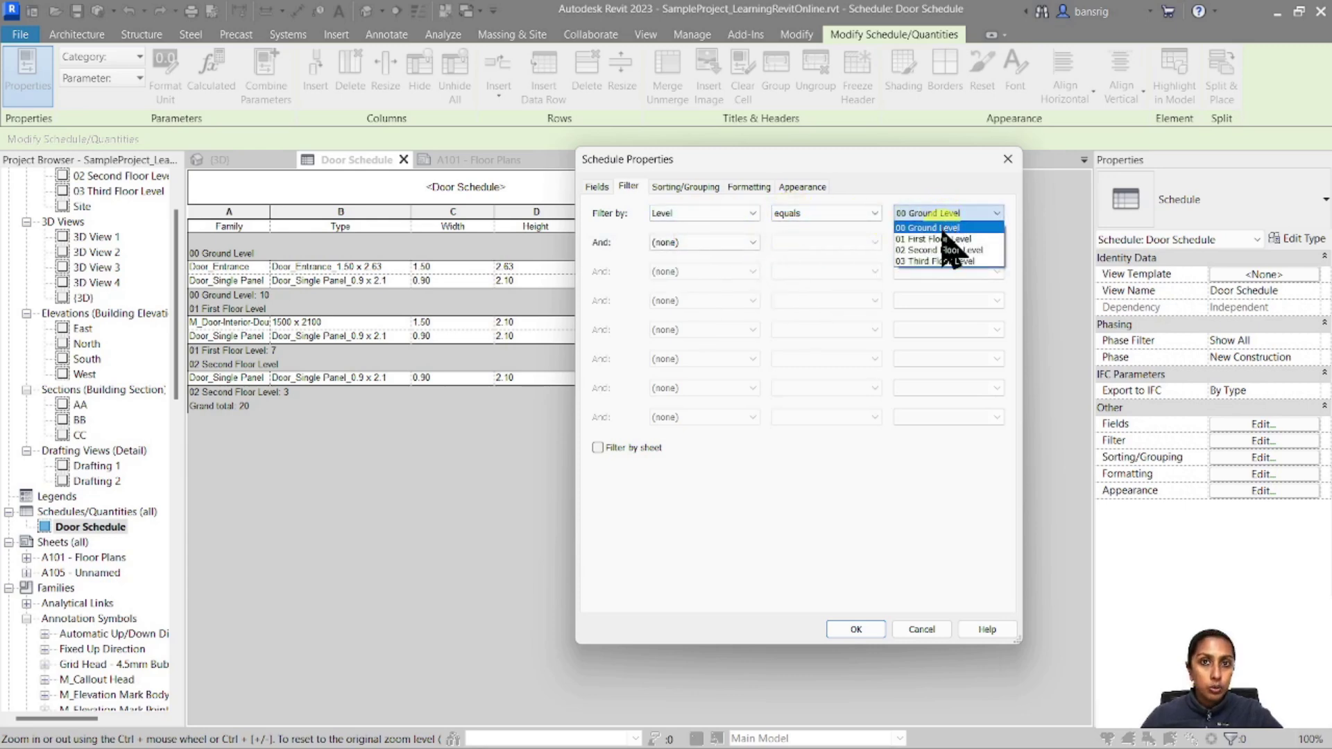
pyautogui.click(941, 227)
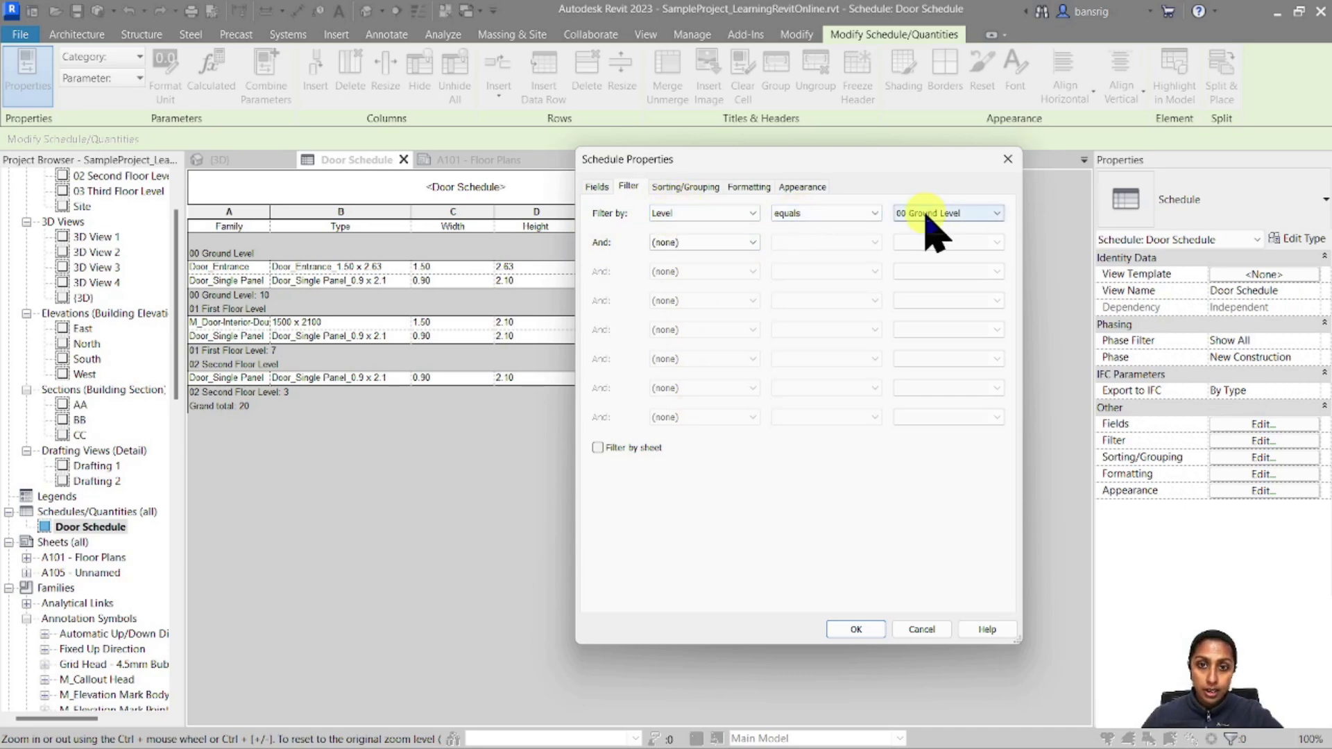
pyautogui.click(856, 629)
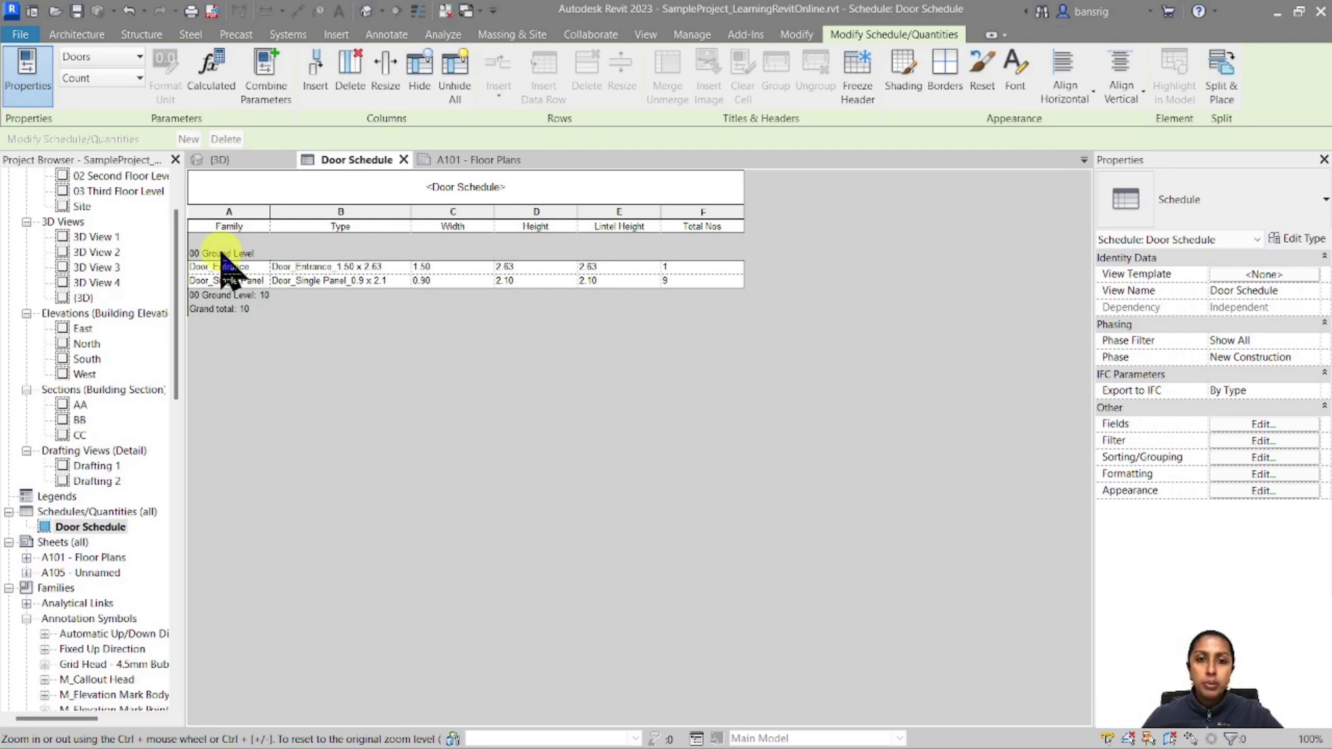
# Step: Rename the schedule title to Door Schedule - Ground Floor
pyautogui.click(528, 177)
pyautogui.click(536, 179)
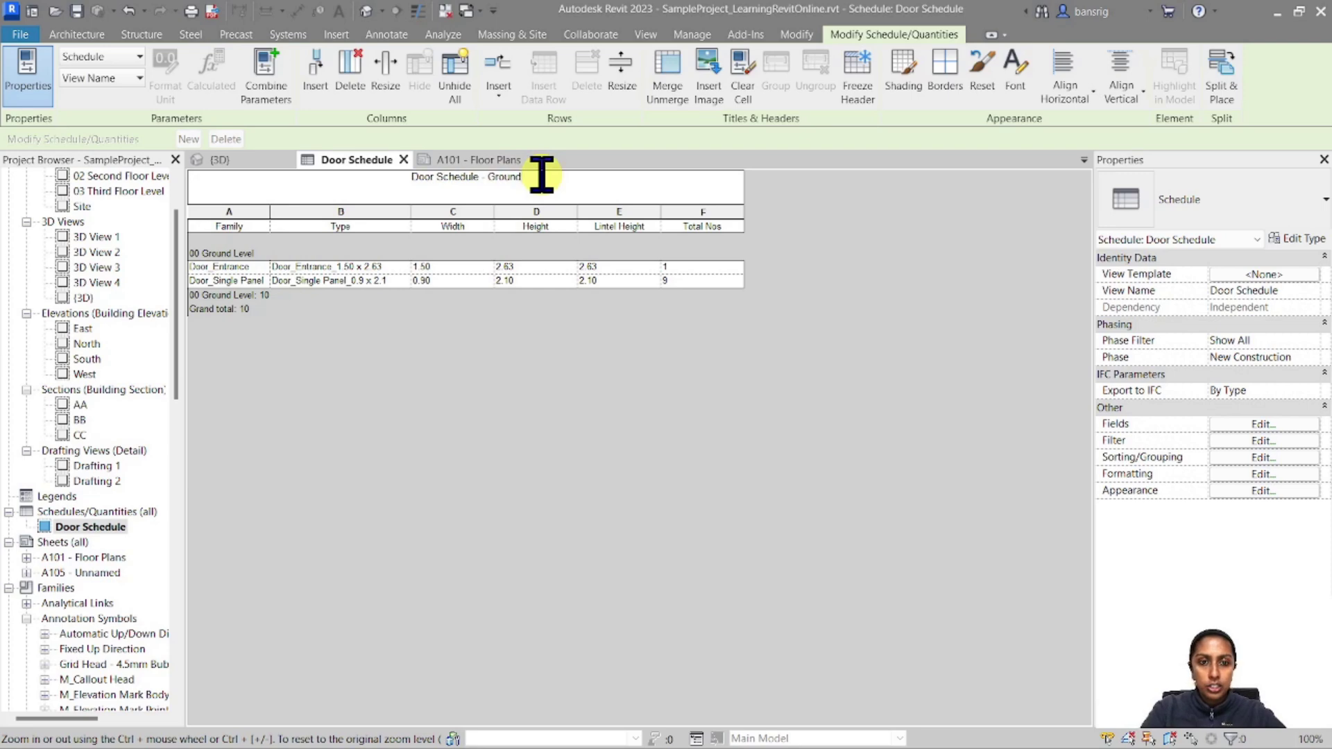
pyautogui.press('Return')
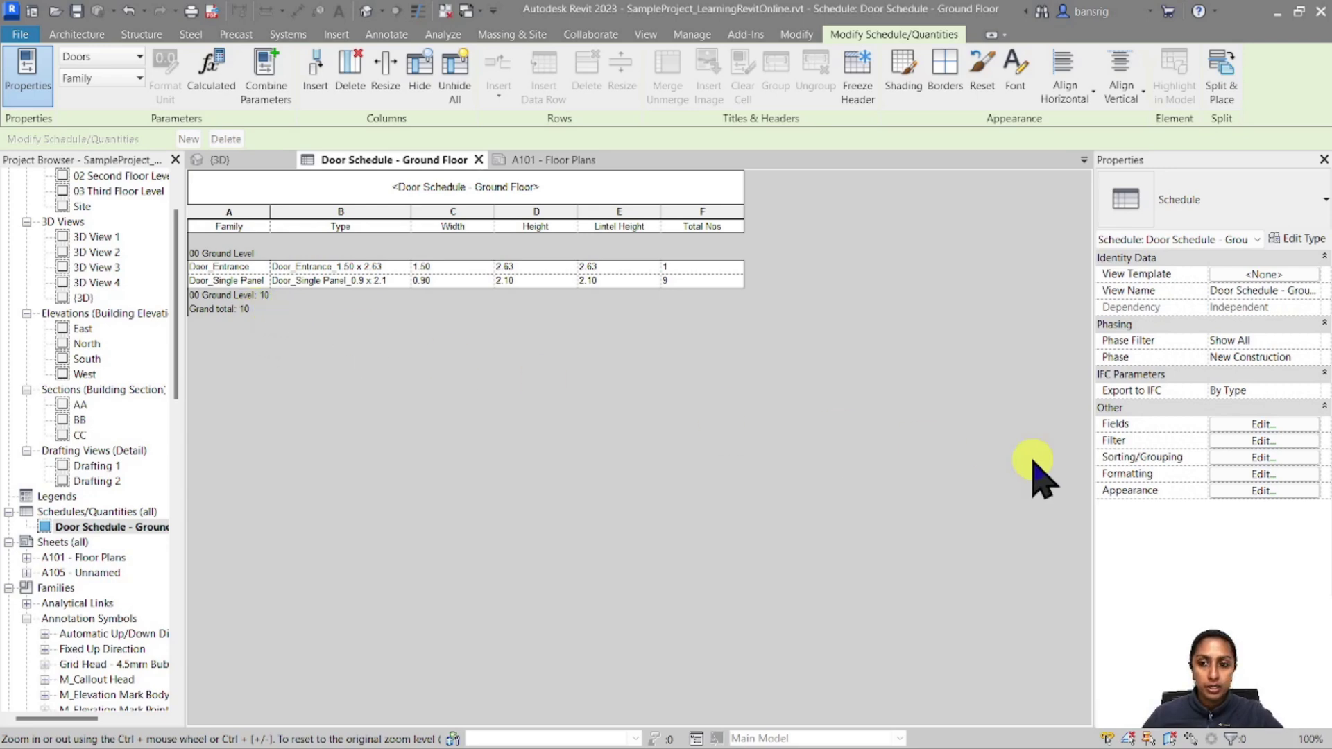
# Step: Turn off the header and footer of the Level grouping in the ground floor door schedule
pyautogui.click(1261, 459)
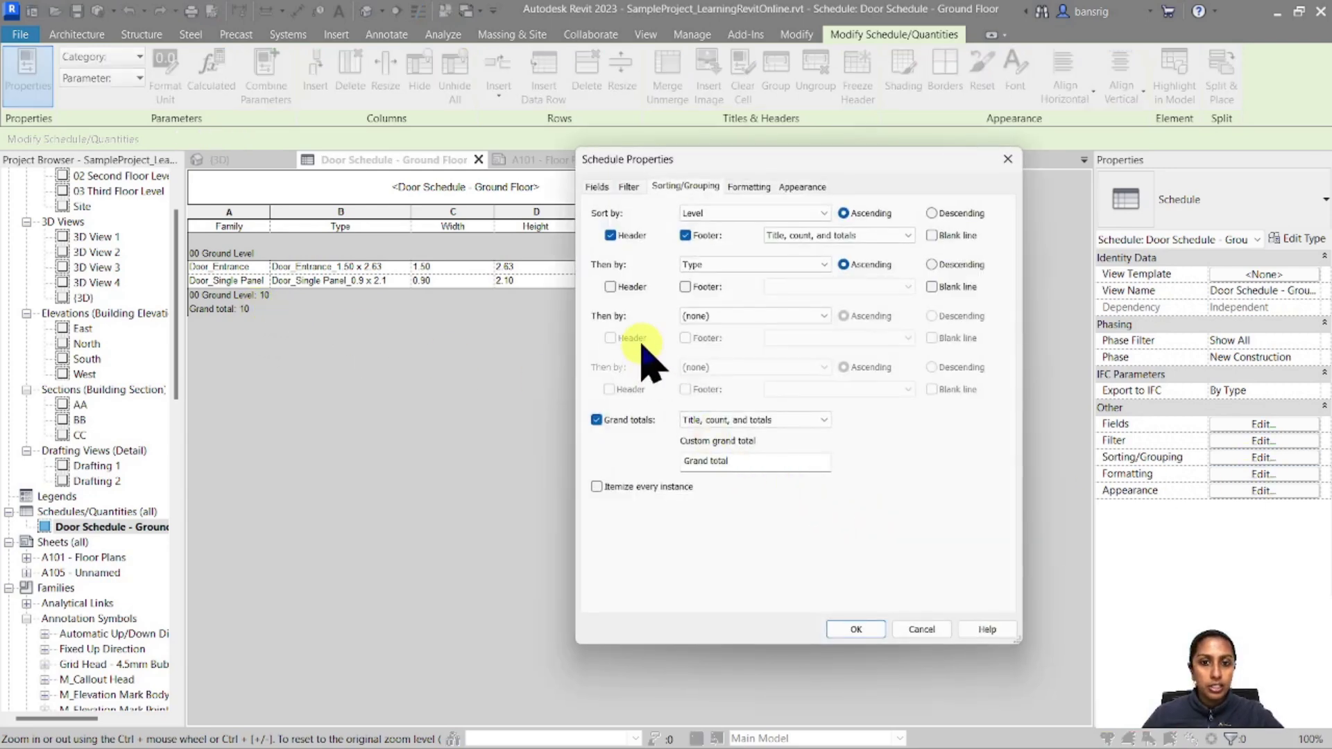
pyautogui.click(611, 235)
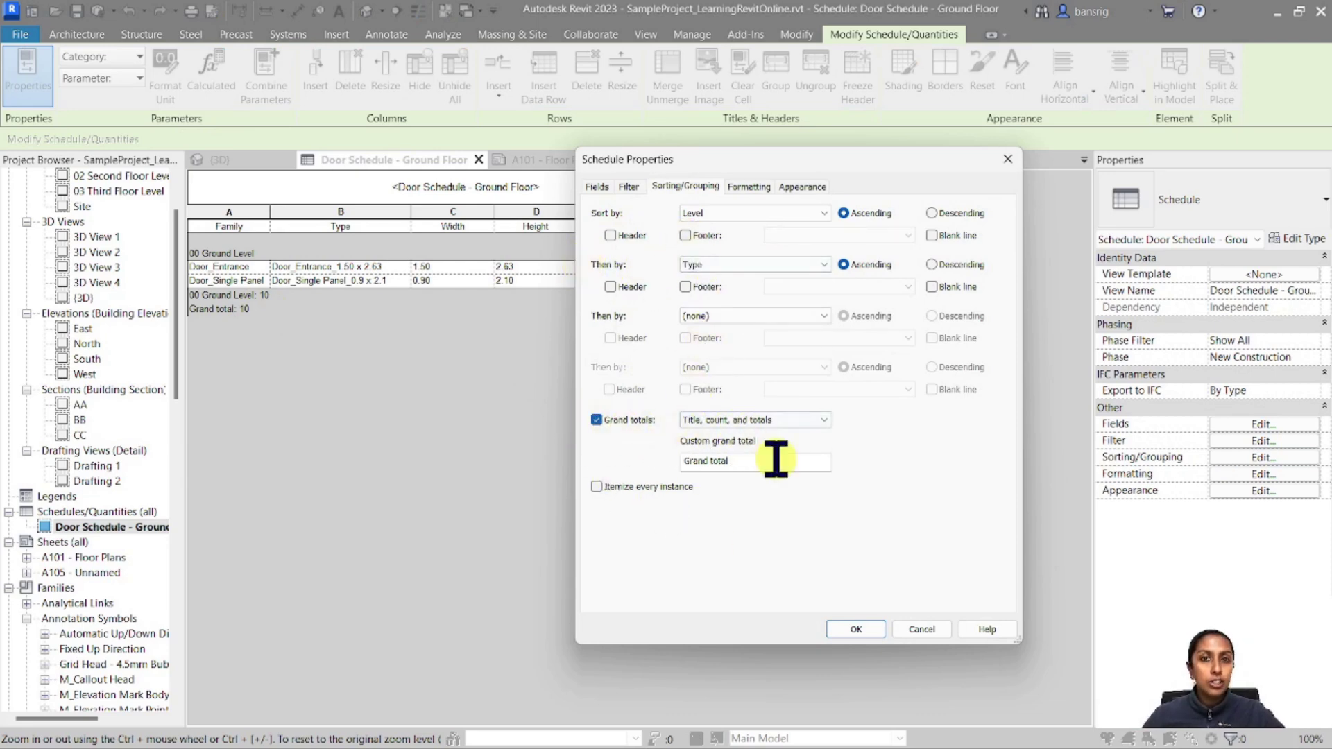
pyautogui.click(861, 630)
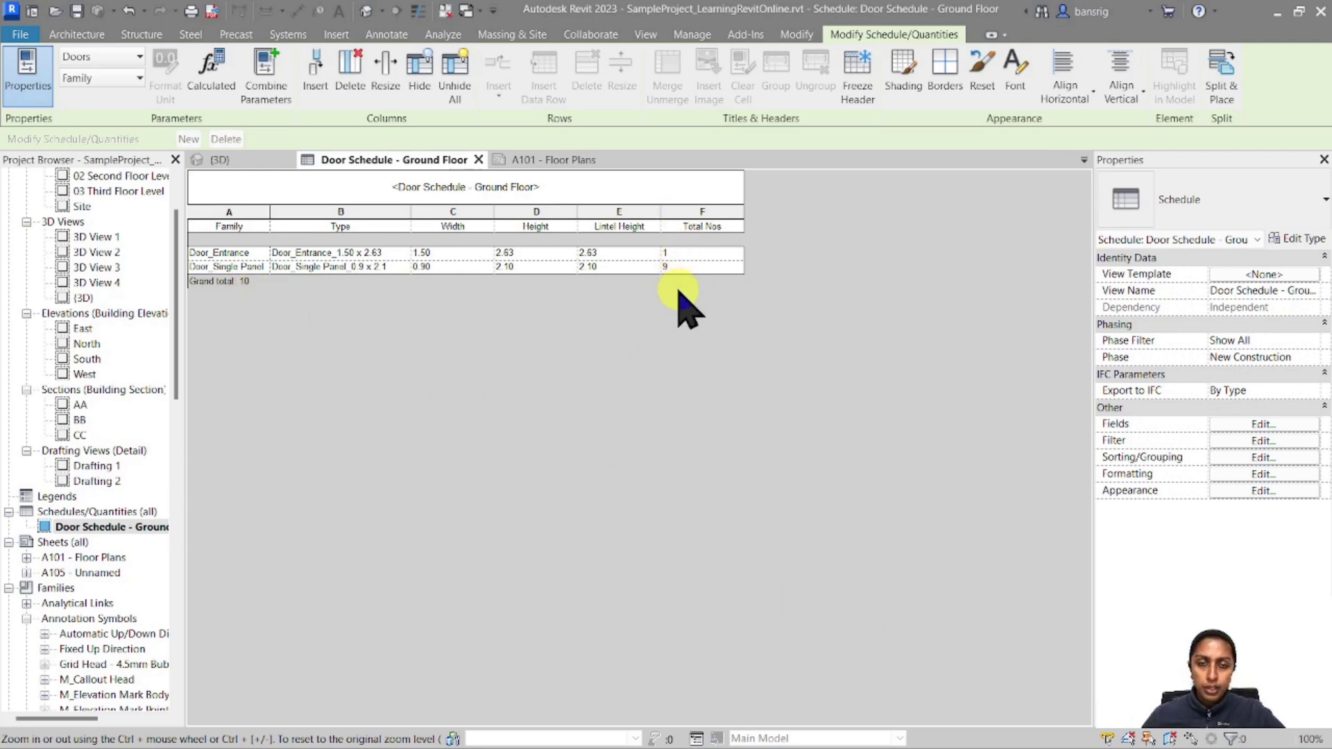
# Step: Set the Count field of the ground floor door schedule to calculate totals
pyautogui.click(1242, 476)
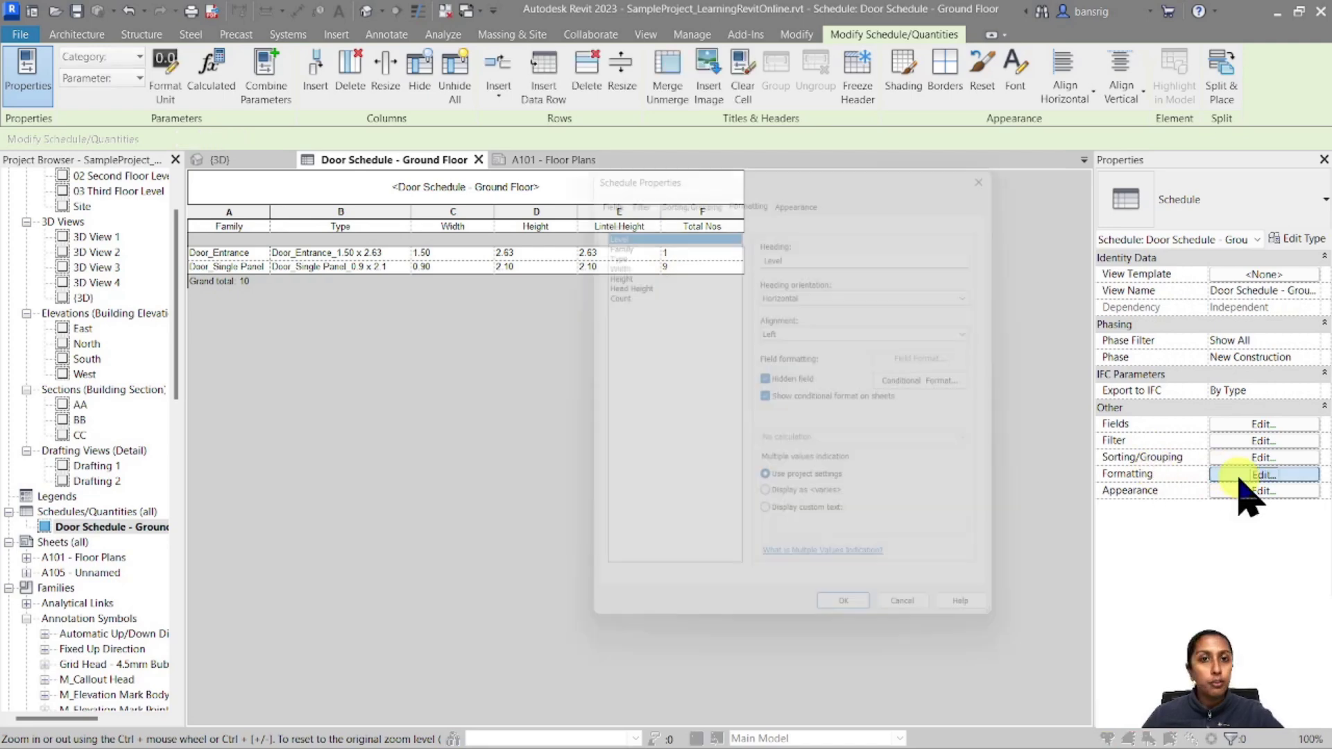
pyautogui.click(606, 289)
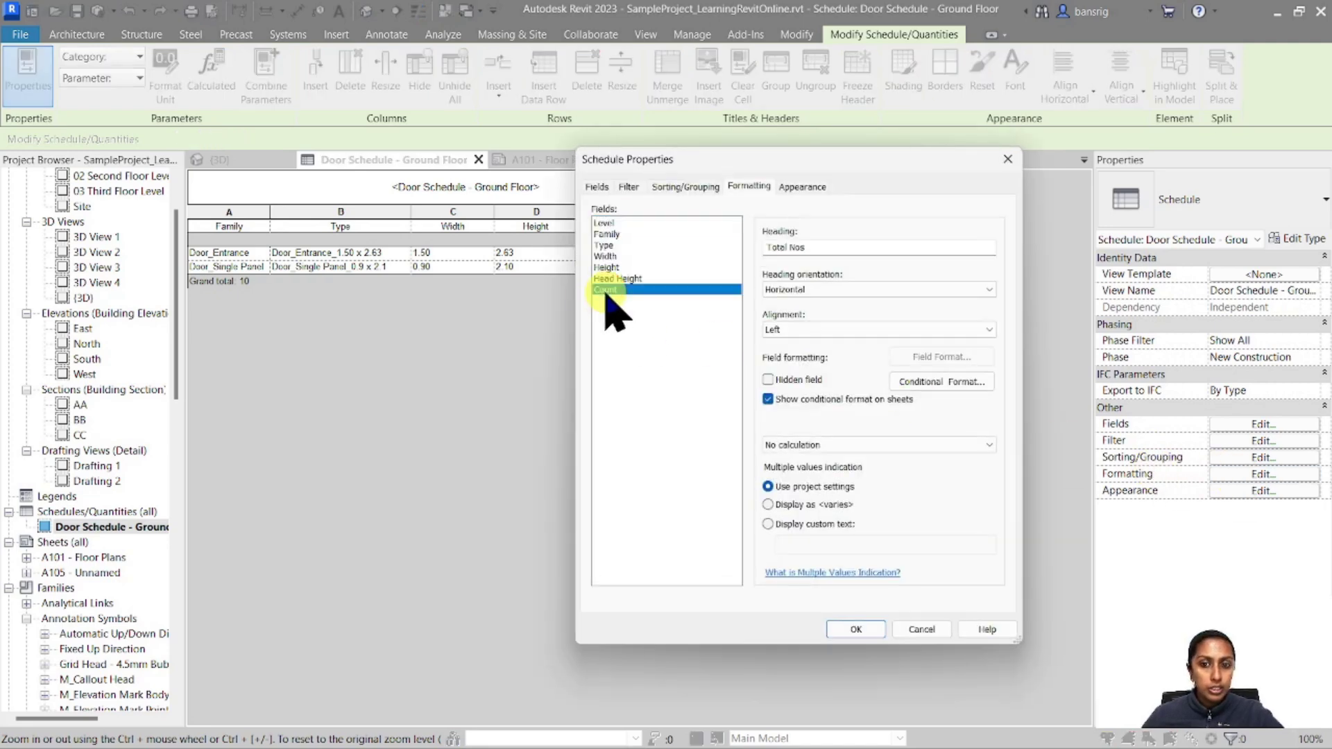
pyautogui.click(798, 446)
pyautogui.click(798, 461)
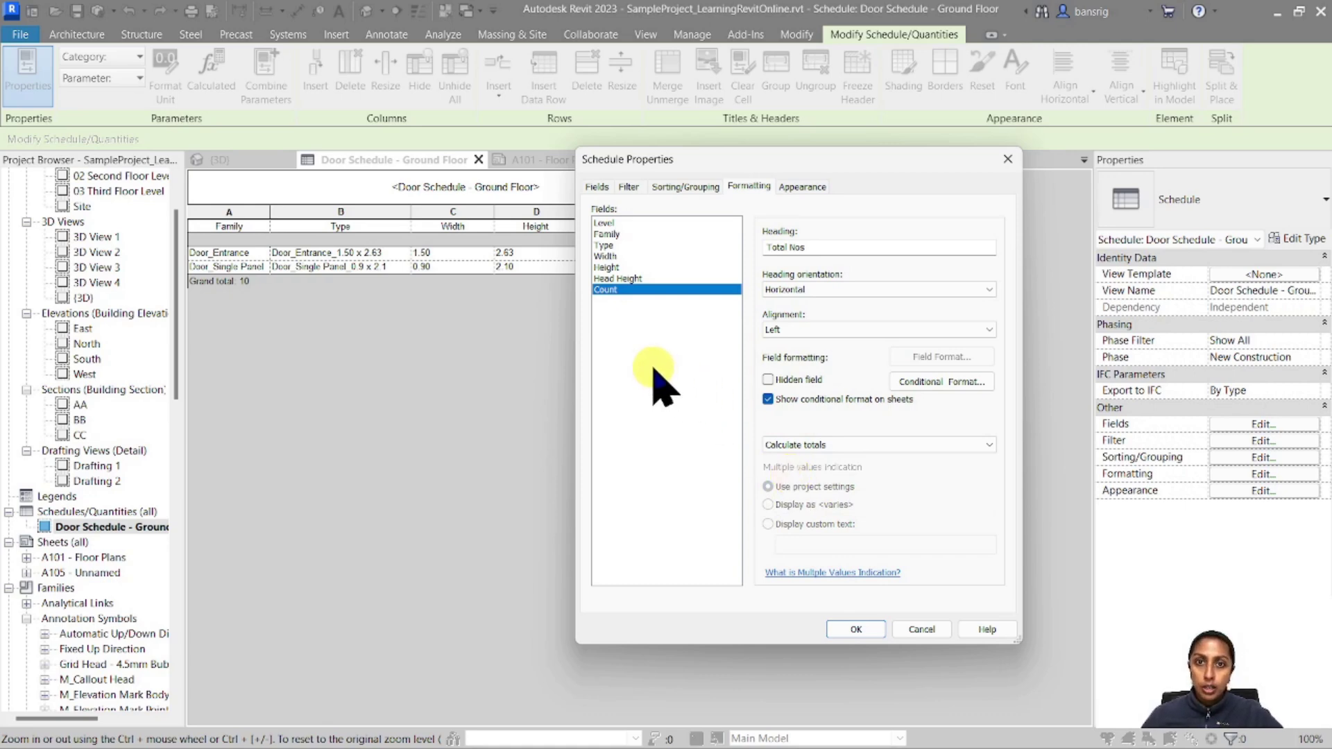
pyautogui.click(855, 630)
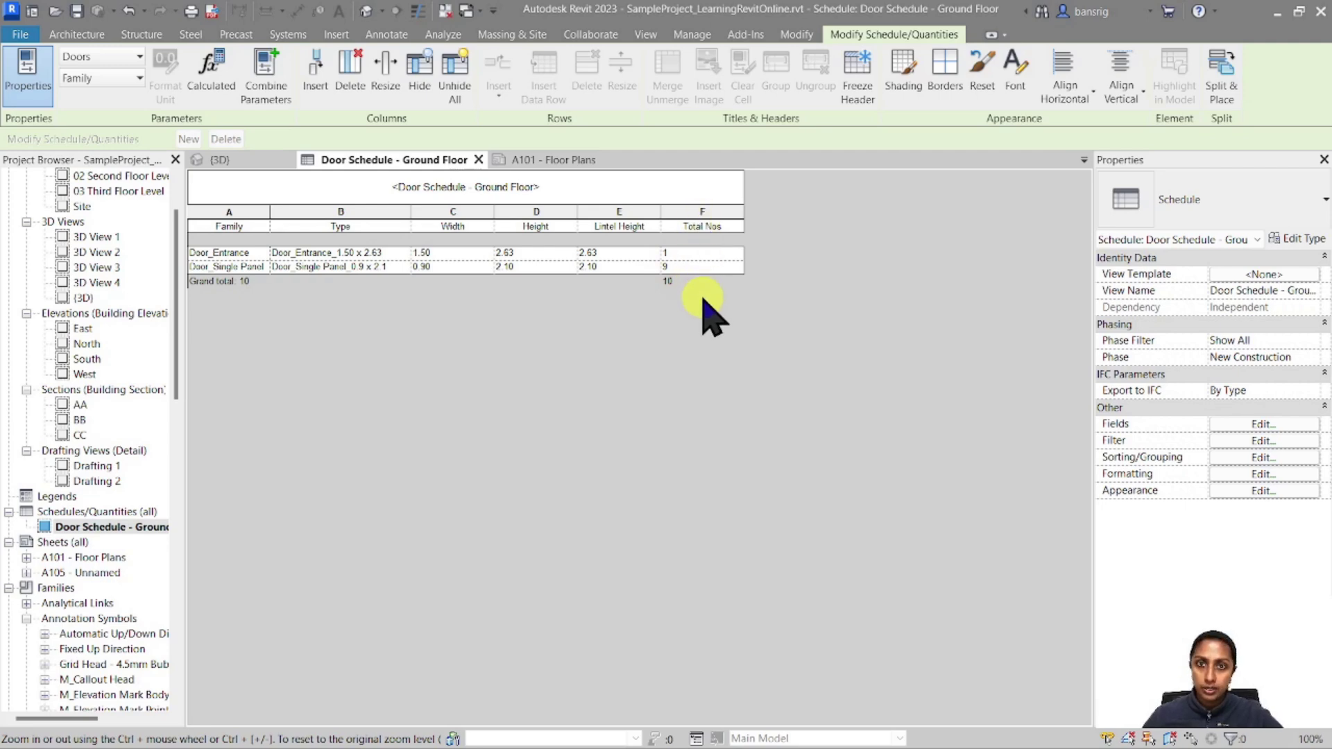
# Step: Move the ground floor door schedule on sheet A101 - Floor Plans inside the border, above the floor plan
pyautogui.click(558, 162)
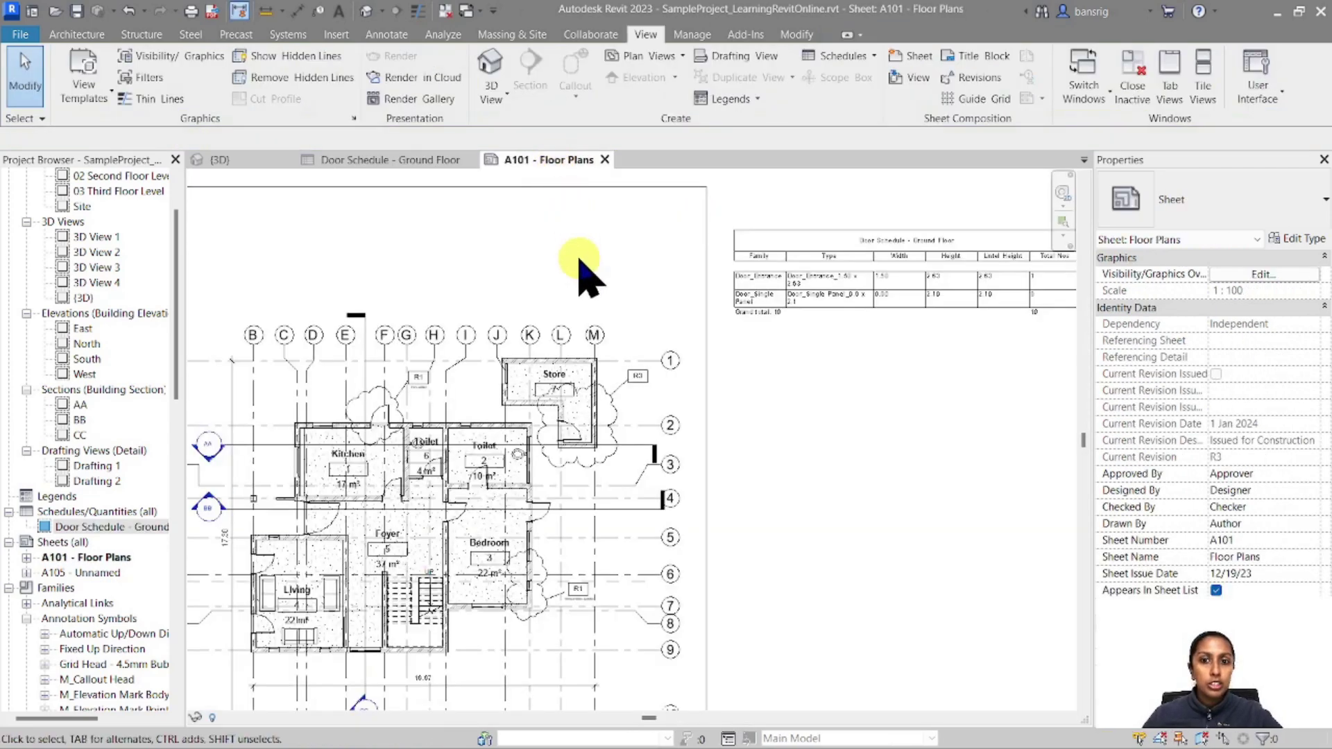
pyautogui.scroll(-3, 875, 298)
pyautogui.moveTo(961, 283); pyautogui.dragTo(730, 264)
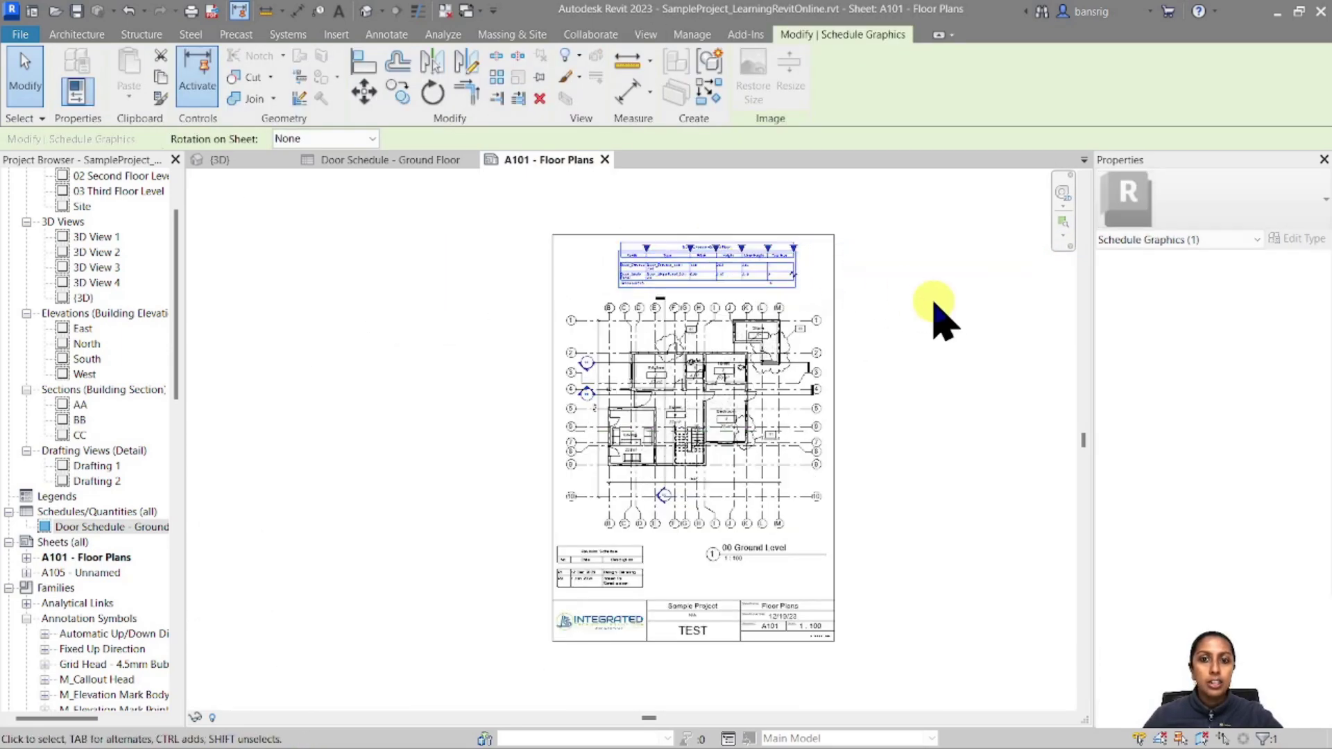
pyautogui.click(701, 222)
pyautogui.scroll(4, 696, 222)
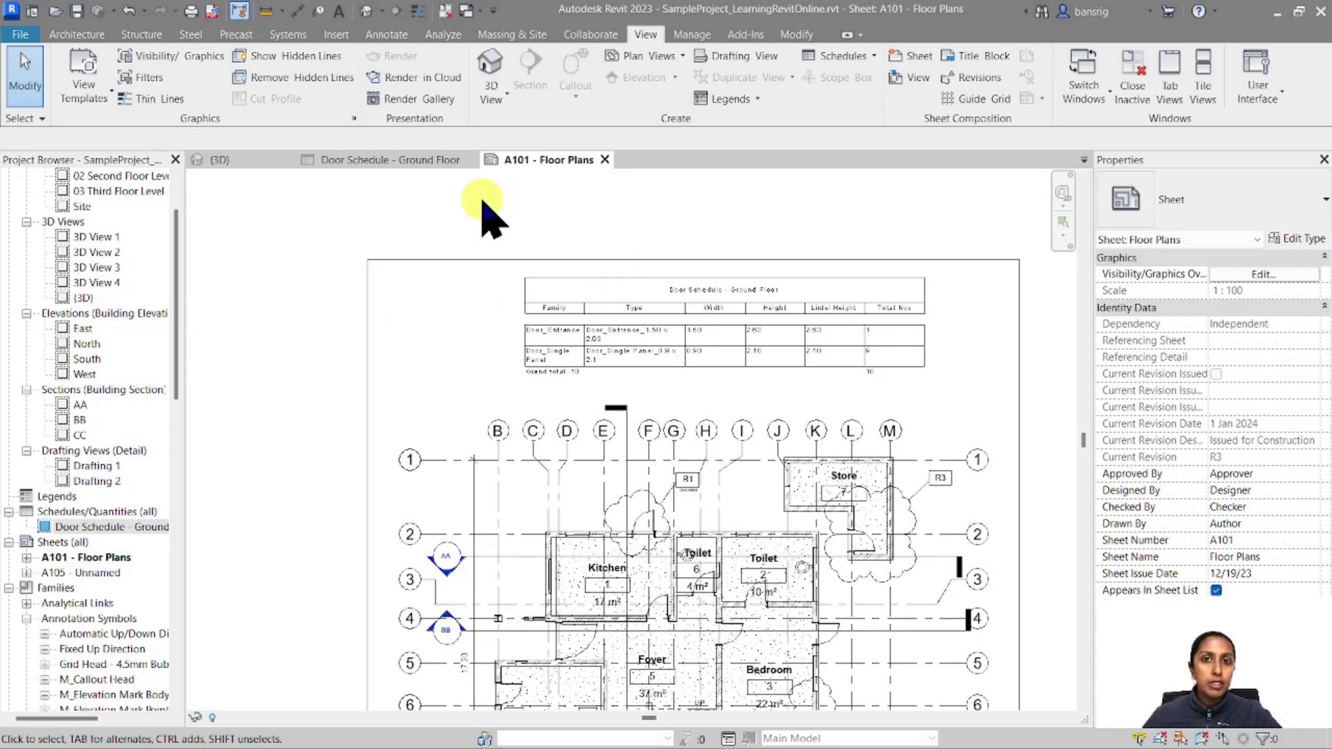
# Step: Duplicate the Door Schedule - Ground Floor schedule
pyautogui.click(411, 166)
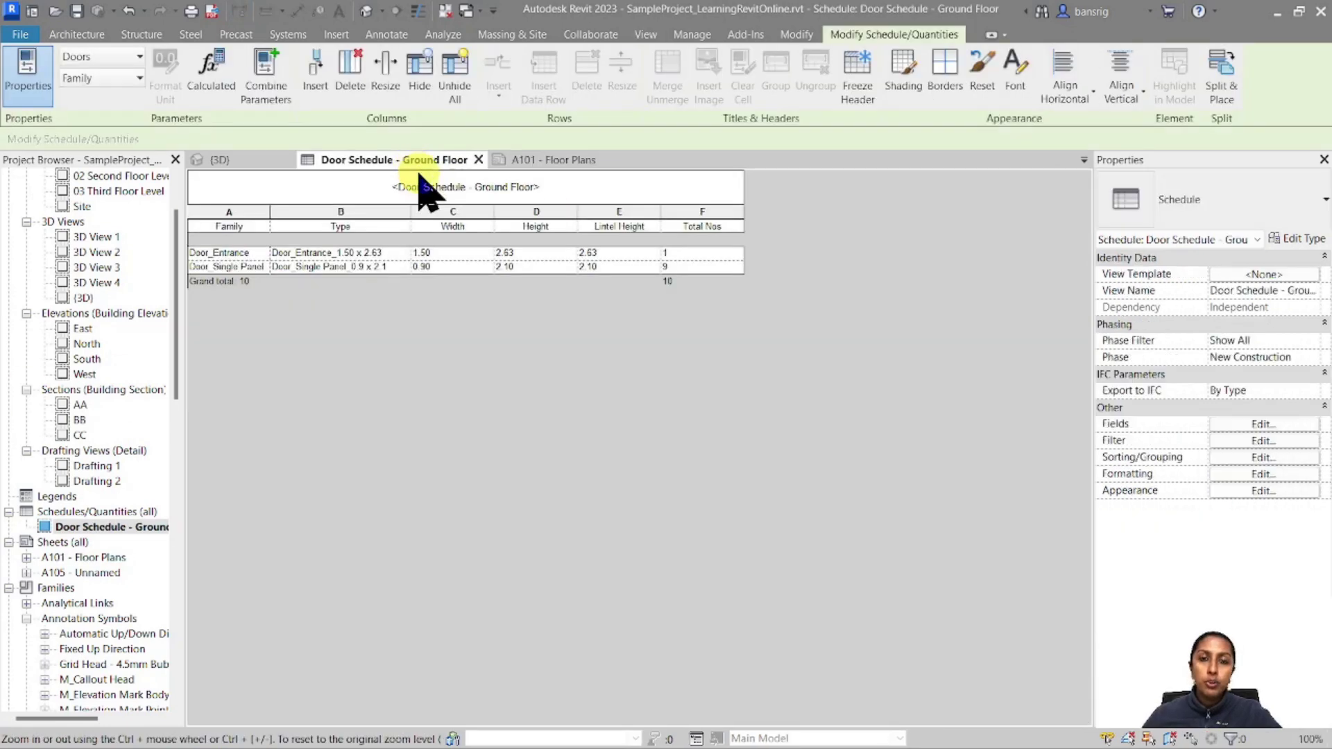
pyautogui.click(93, 527)
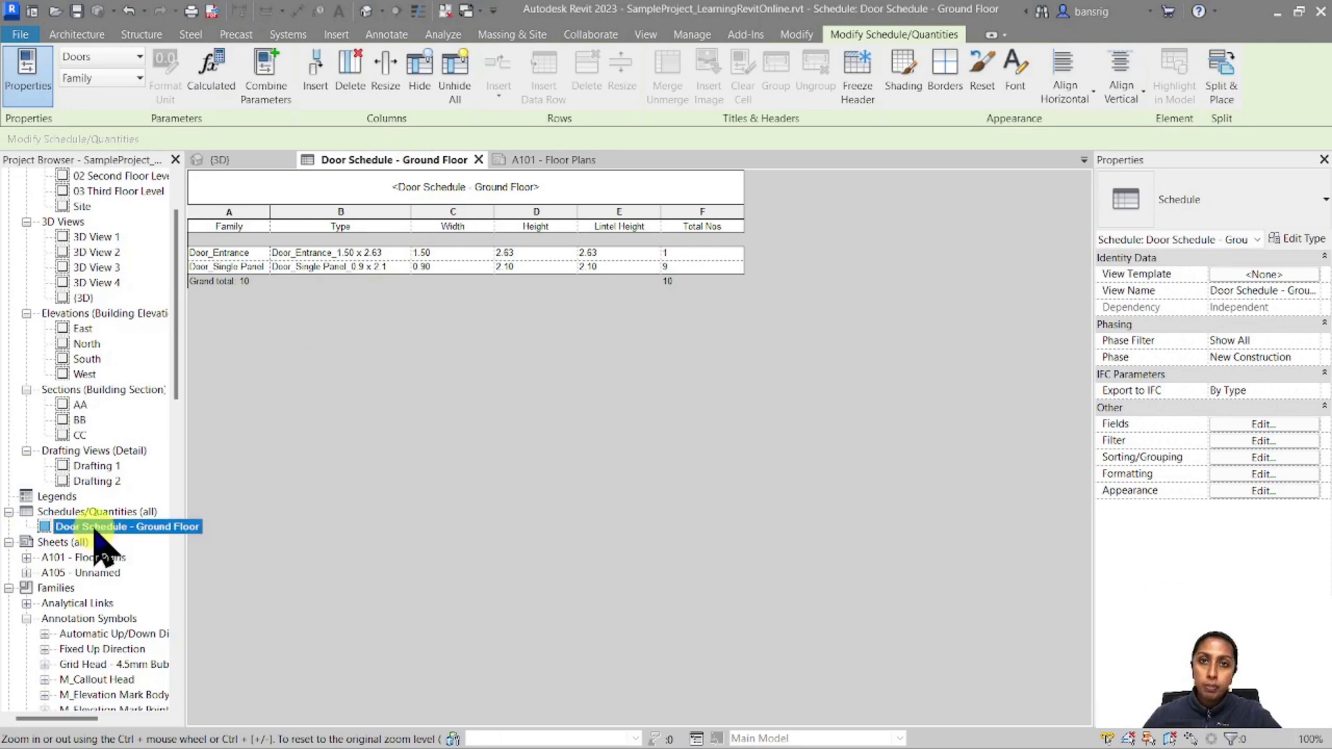
pyautogui.rightClick(97, 530)
pyautogui.moveTo(201, 252)
pyautogui.click(413, 253)
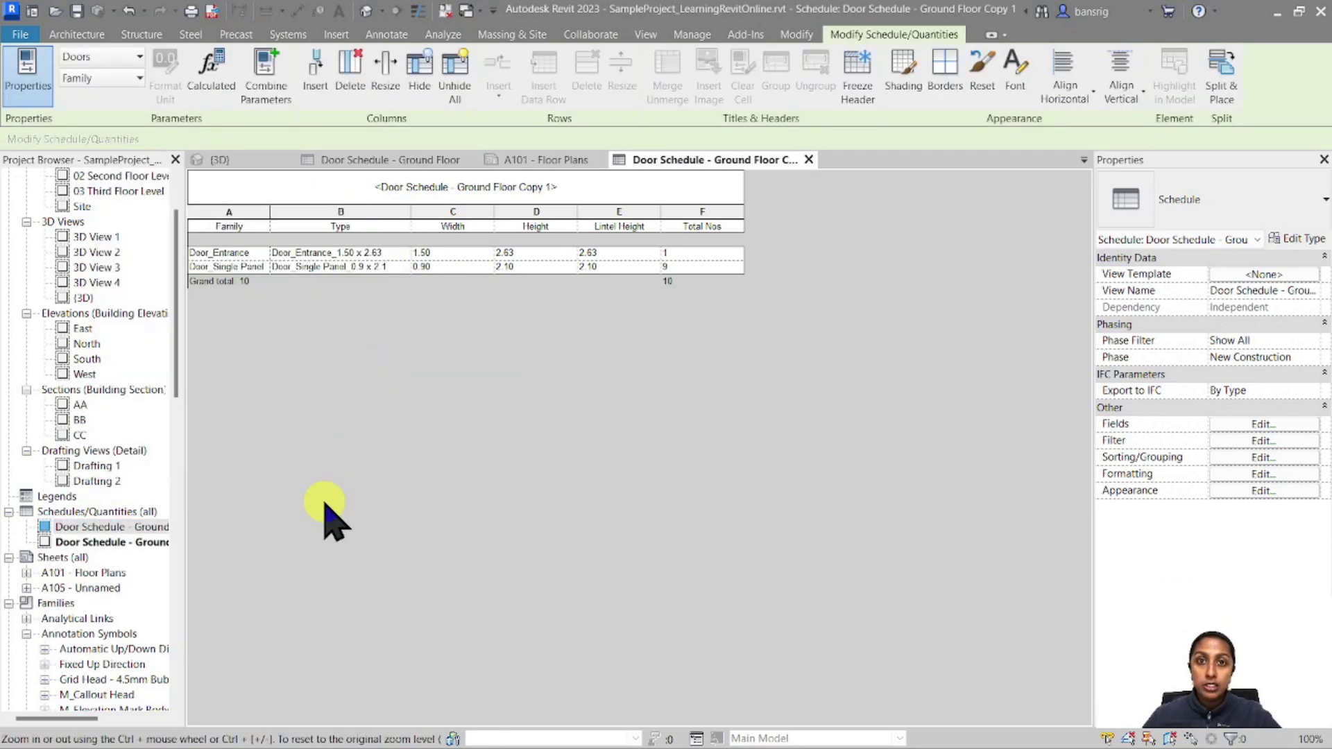
# Step: Widen the project browser and rename the copied schedule as Door Schedule - First Floor
pyautogui.moveTo(186, 529); pyautogui.dragTo(267, 532)
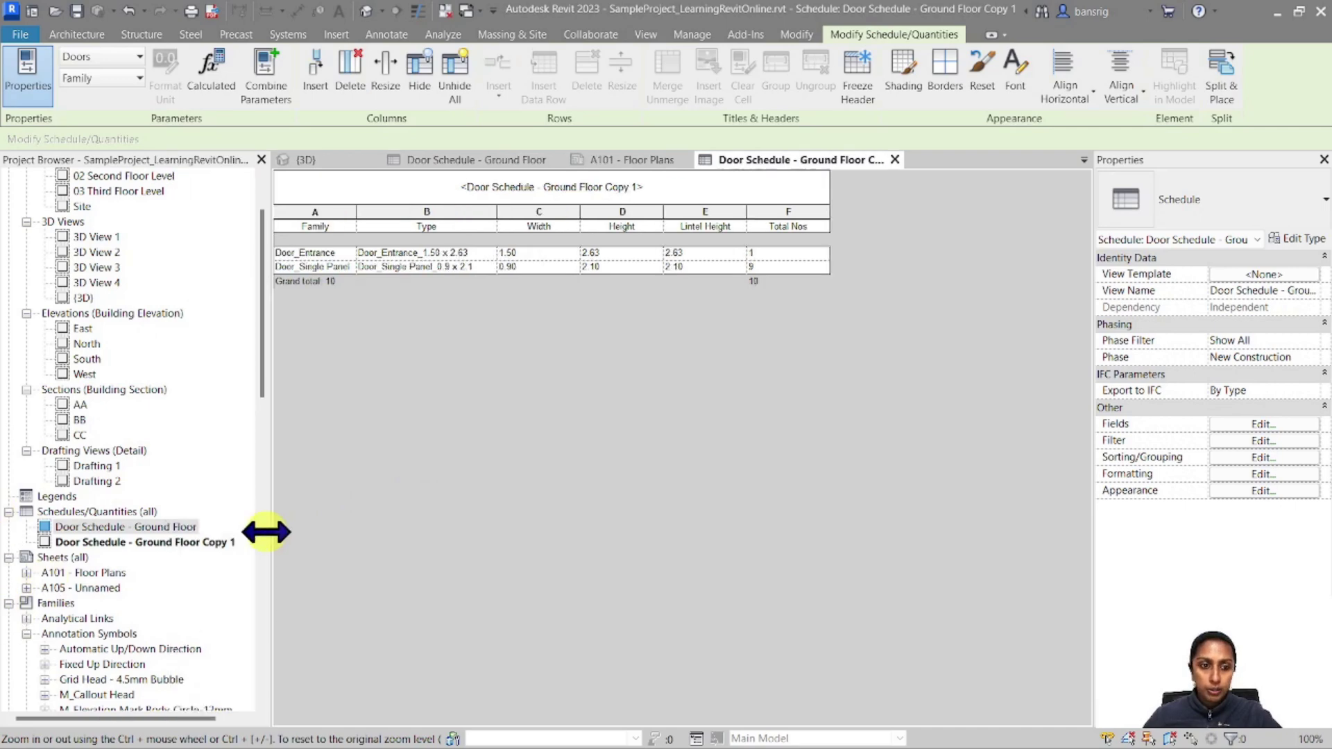
pyautogui.rightClick(188, 547)
pyautogui.click(250, 378)
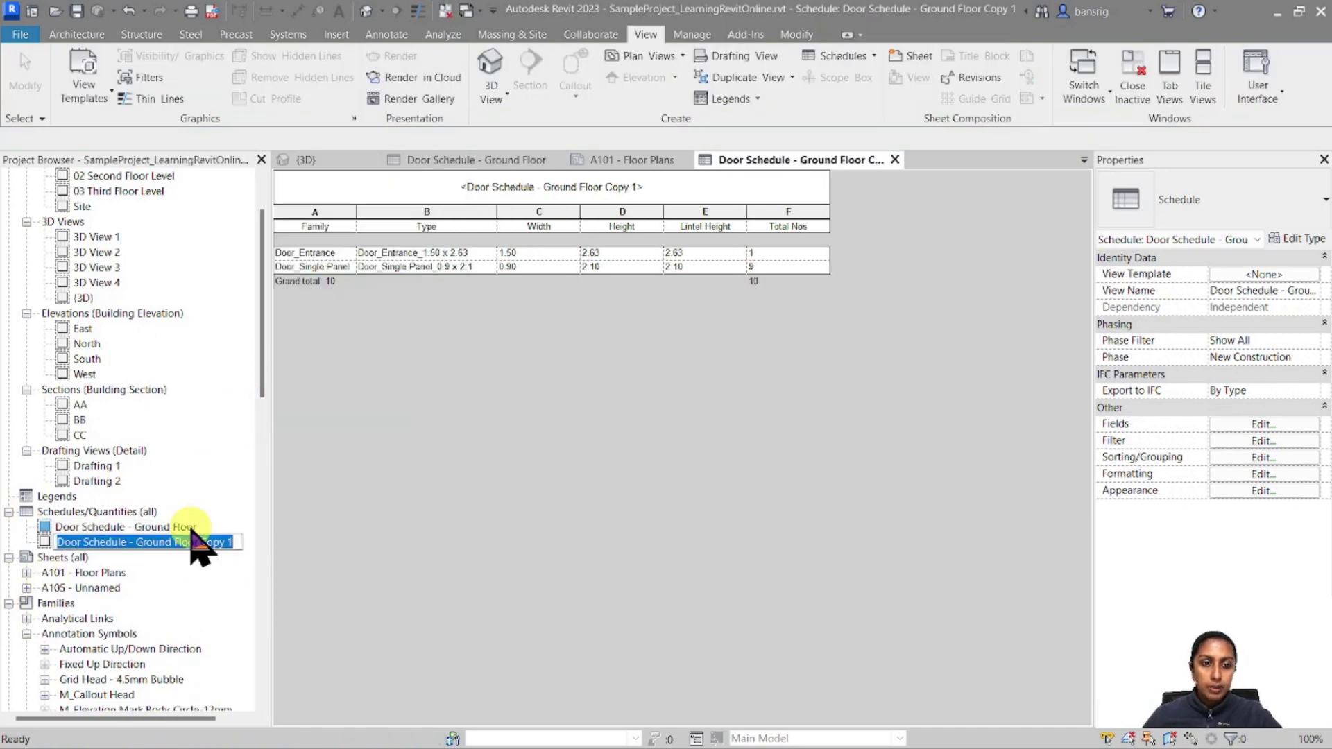
pyautogui.moveTo(137, 543); pyautogui.dragTo(266, 540)
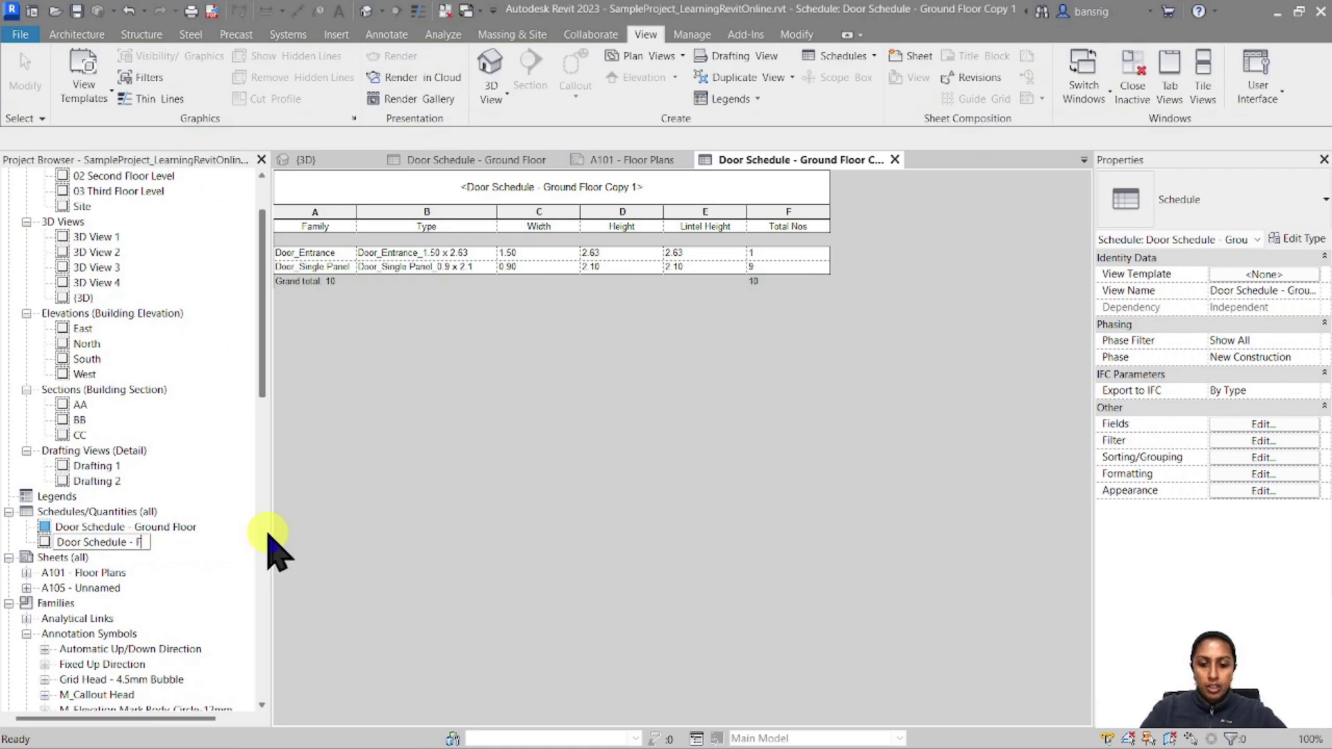
pyautogui.write('First Floor')
pyautogui.press('Return')
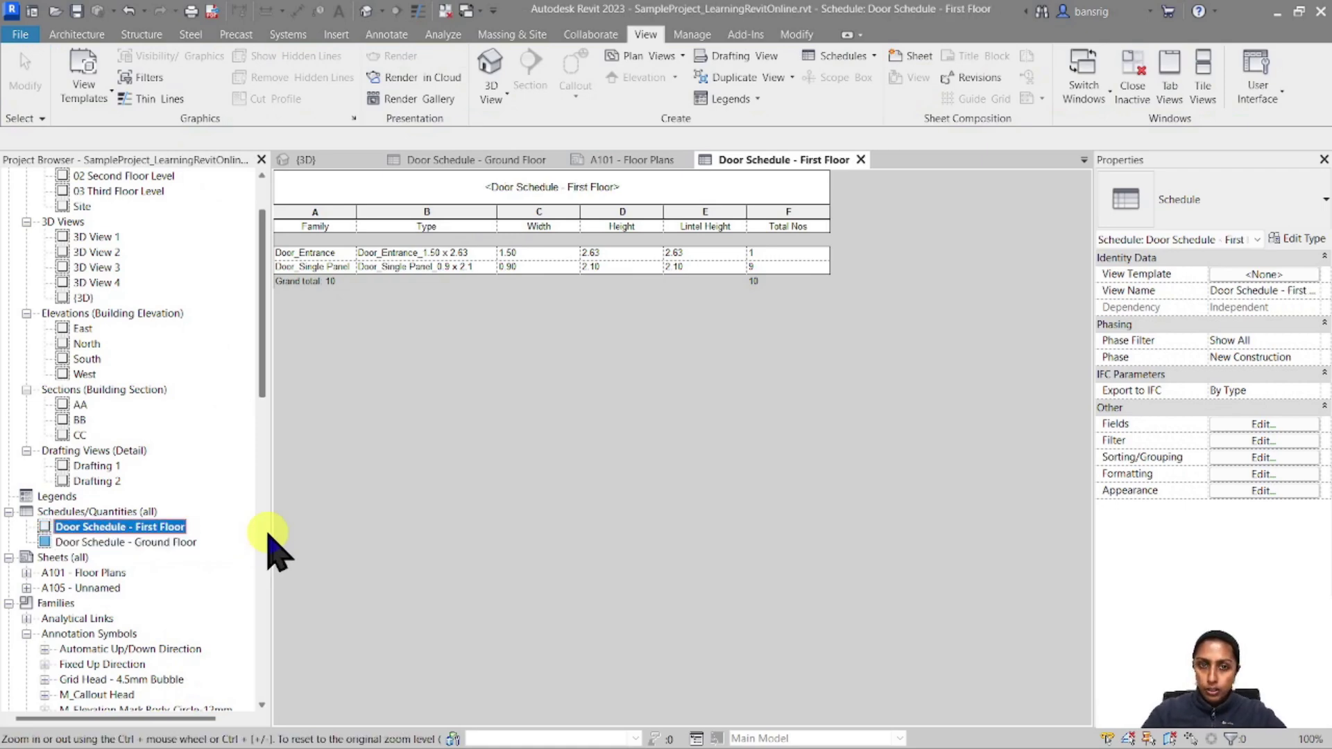
pyautogui.click(597, 356)
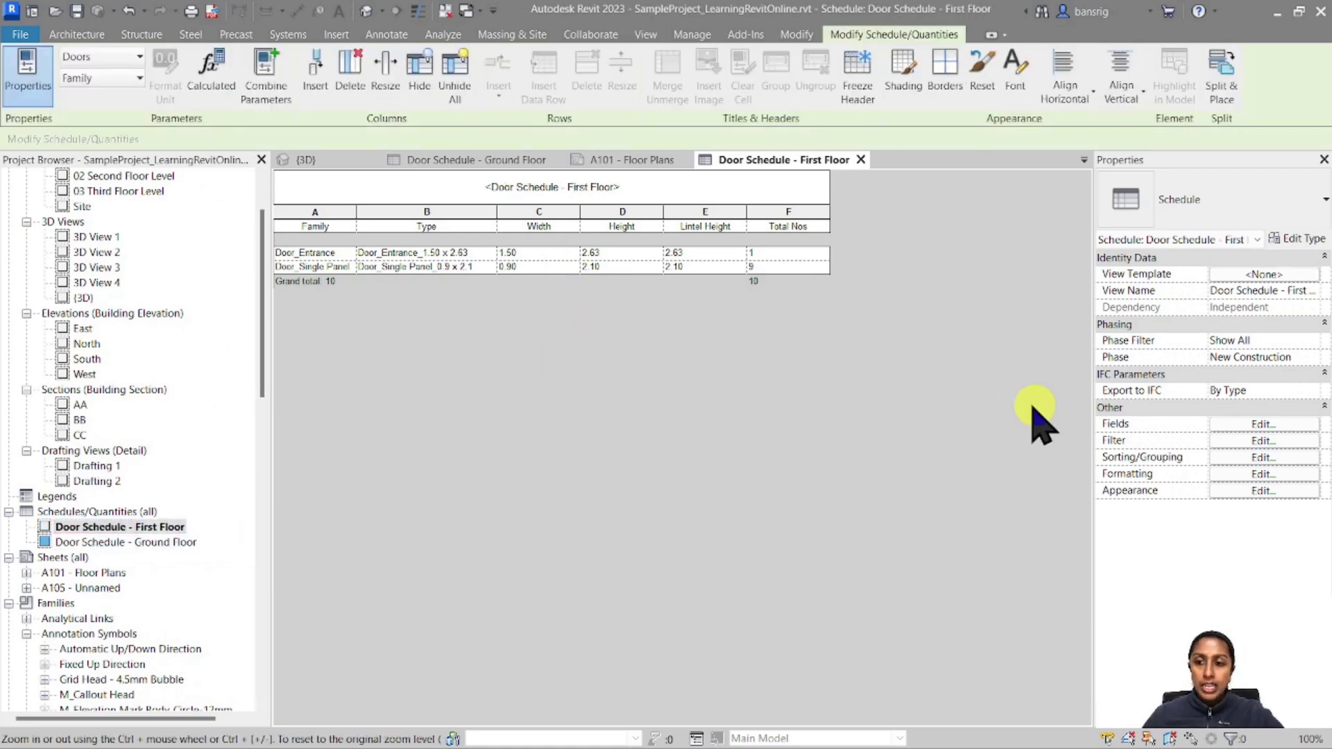
# Step: Change the level filter of the first floor door schedule to the first floor level
pyautogui.click(1225, 442)
pyautogui.click(951, 214)
pyautogui.click(950, 238)
pyautogui.click(855, 629)
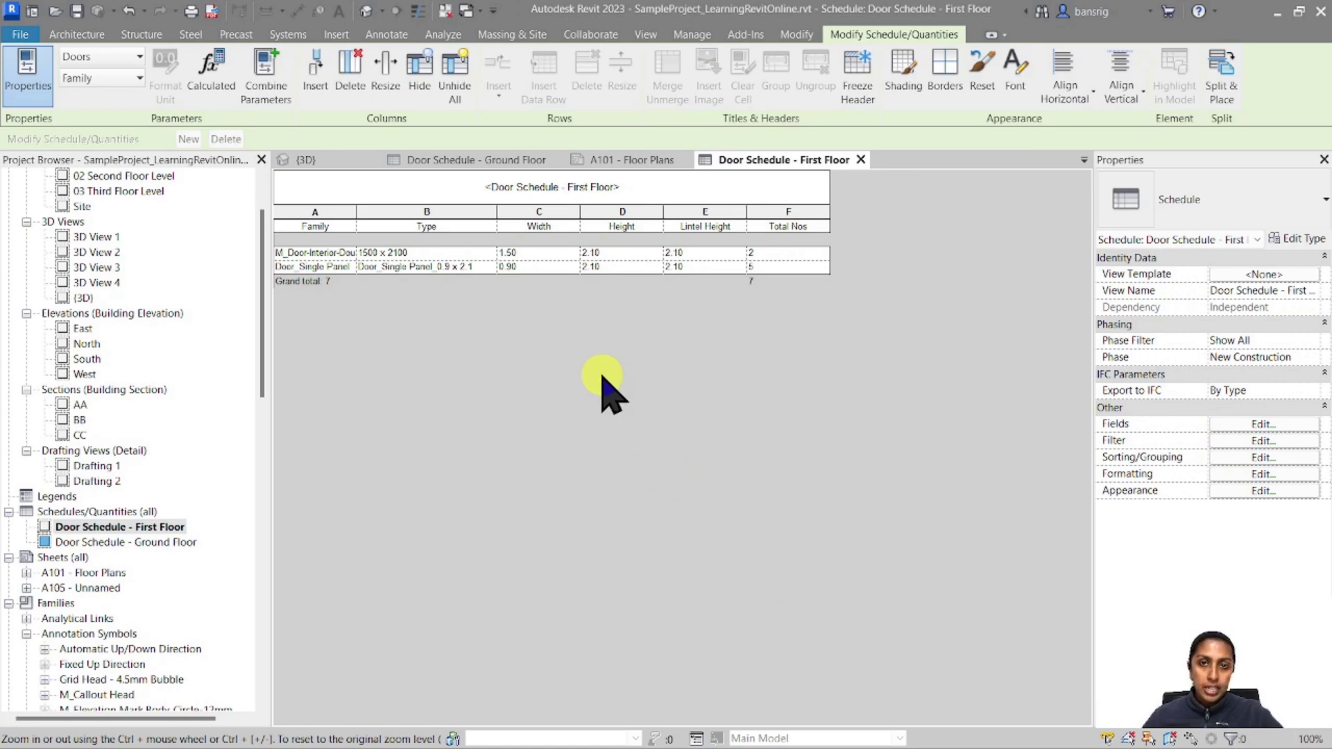
# Step: Duplicate the ground floor door schedule again and name the copy Door Schedule - All Floors
pyautogui.rightClick(179, 544)
pyautogui.click(272, 267)
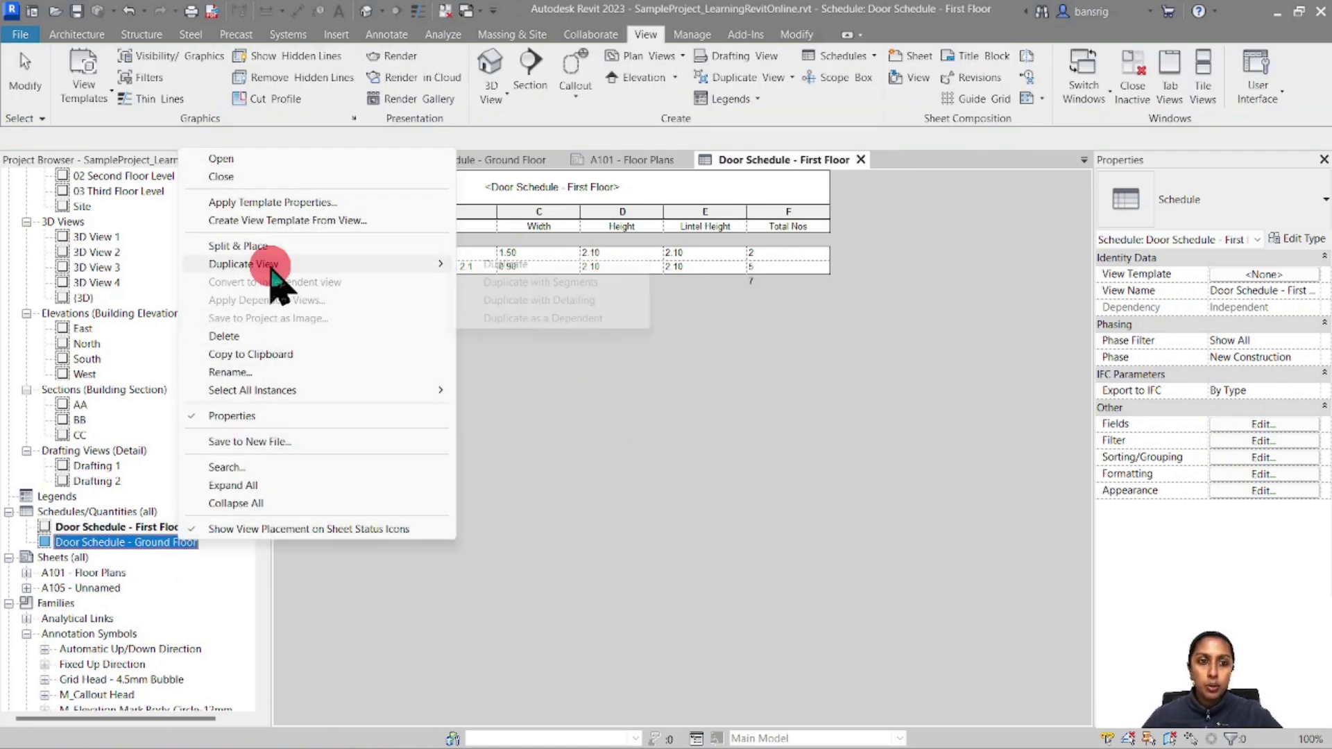
pyautogui.click(517, 265)
pyautogui.rightClick(164, 559)
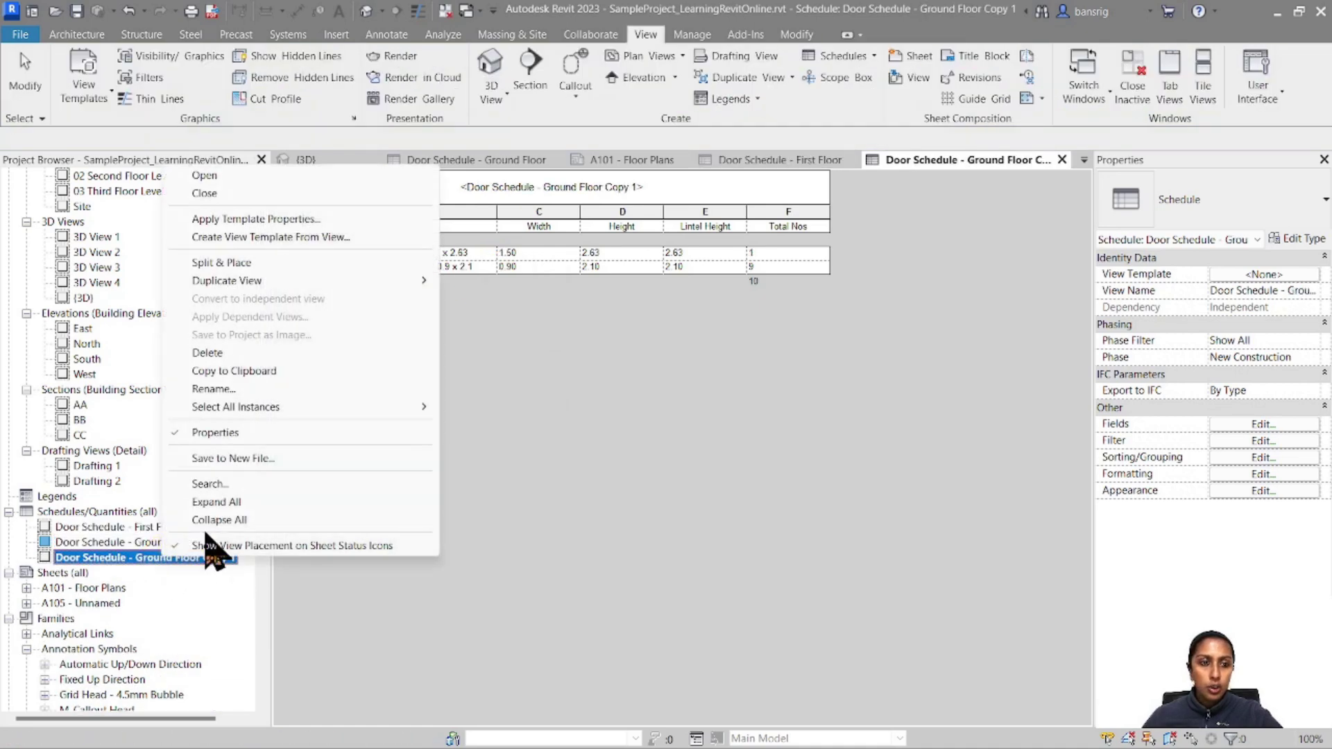
pyautogui.click(222, 390)
pyautogui.click(136, 562)
pyautogui.moveTo(137, 563); pyautogui.dragTo(262, 560)
pyautogui.write('All Floors')
pyautogui.press('Return')
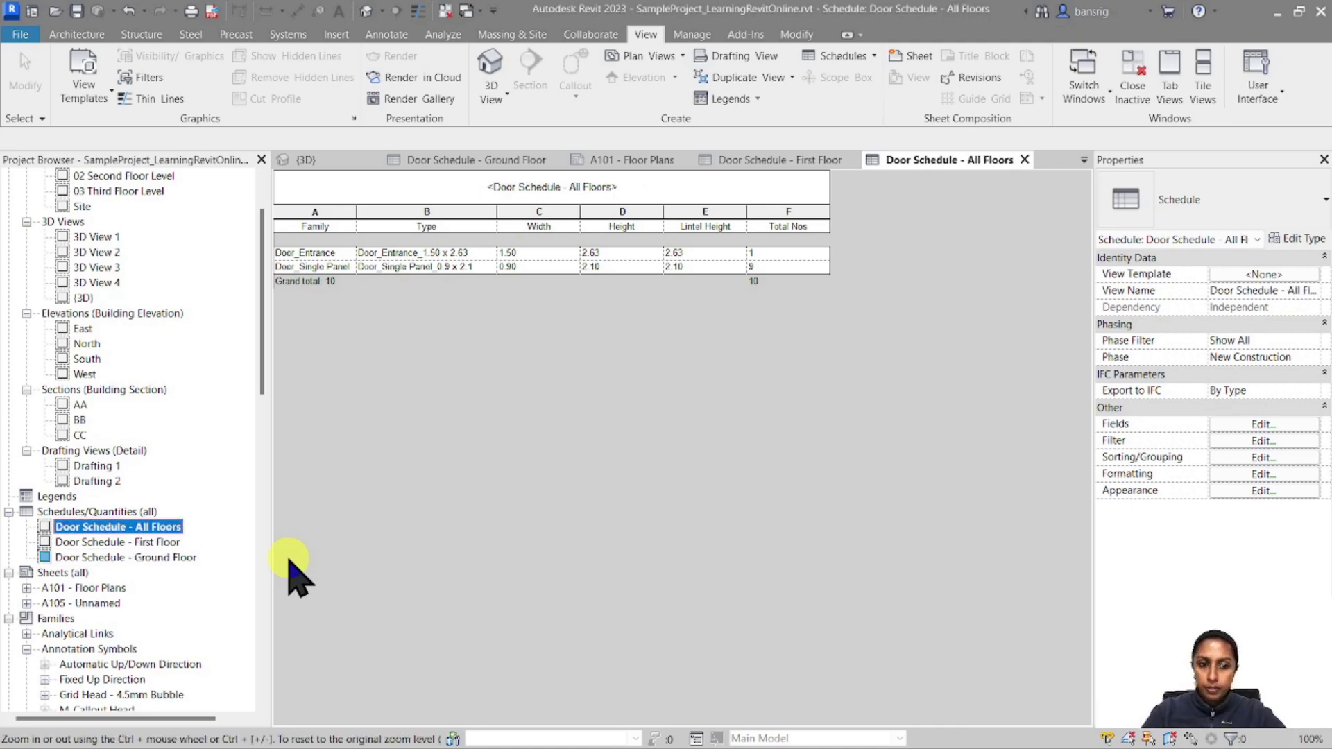
# Step: Remove the level filter from the all floors door schedule by setting its first filter to (none)
pyautogui.click(1256, 442)
pyautogui.click(702, 213)
pyautogui.click(684, 222)
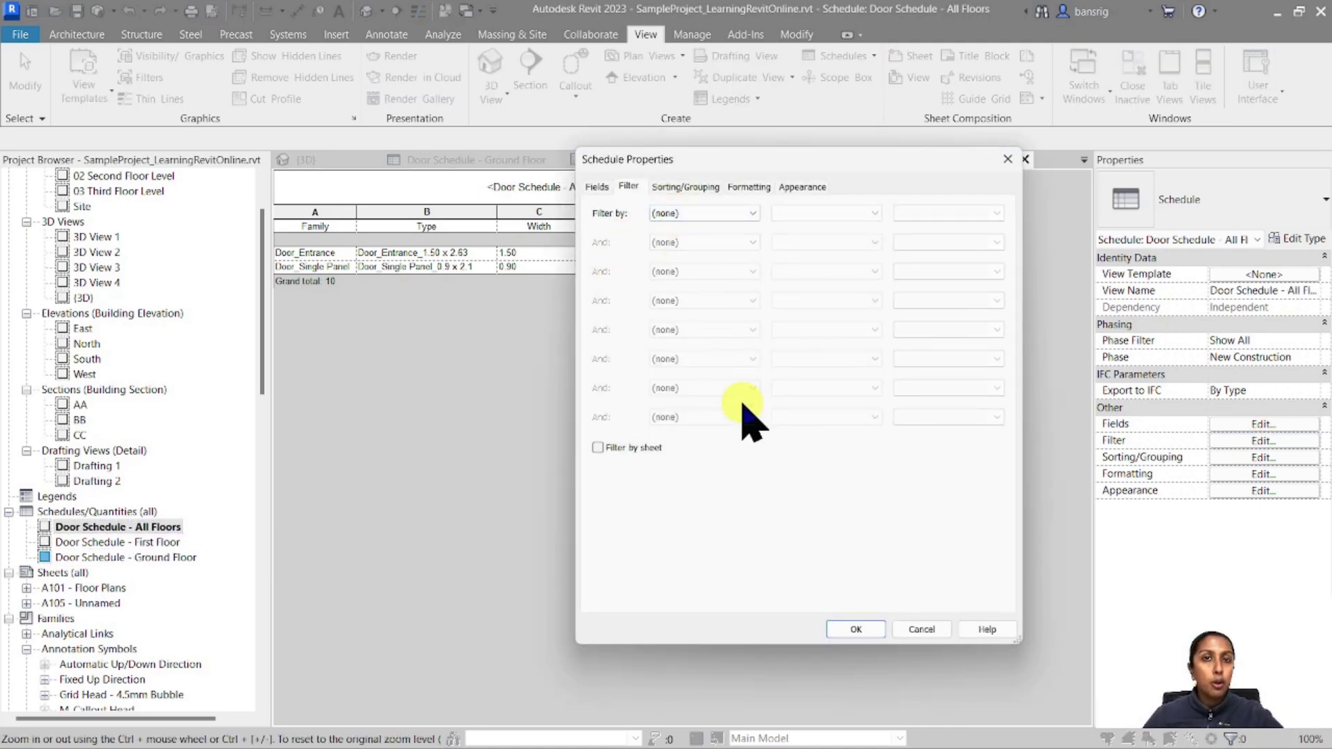
# Step: Turn on the header and a footer with title, count, and totals for the Level grouping in the all floors schedule
pyautogui.click(682, 188)
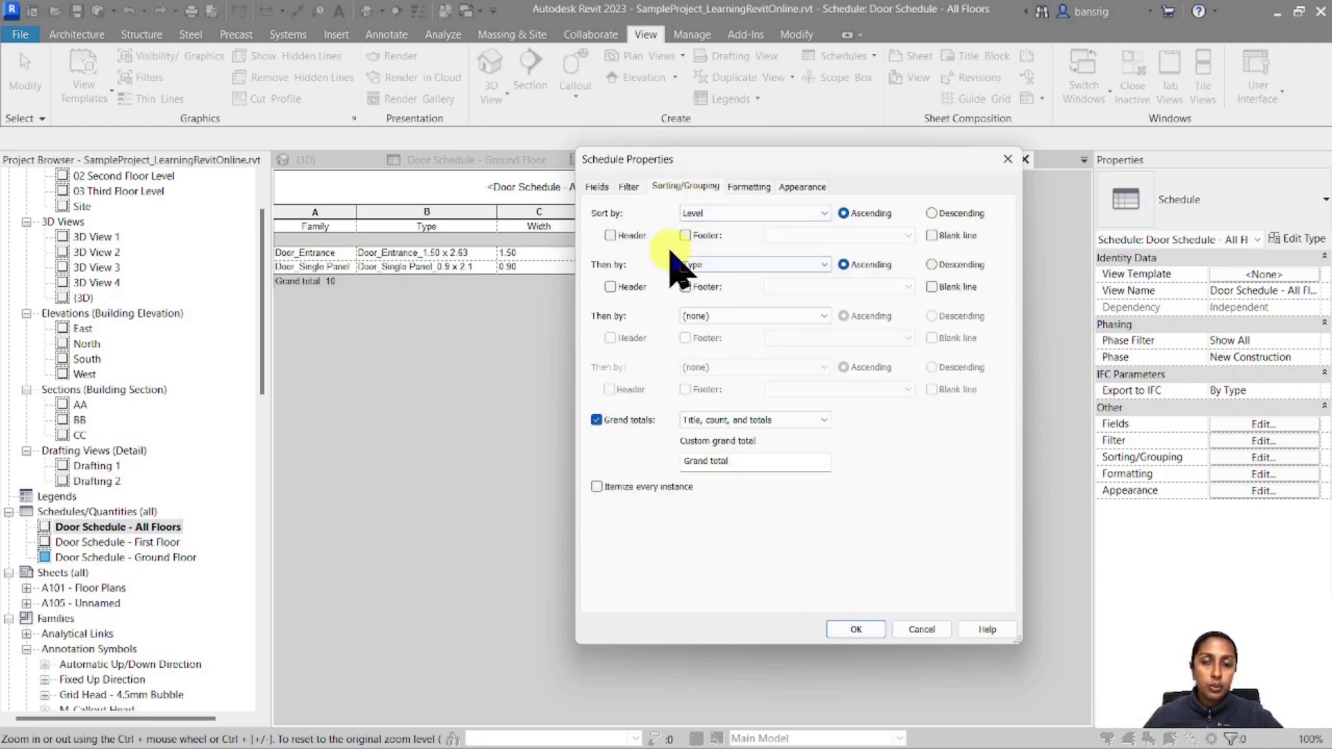
pyautogui.click(611, 236)
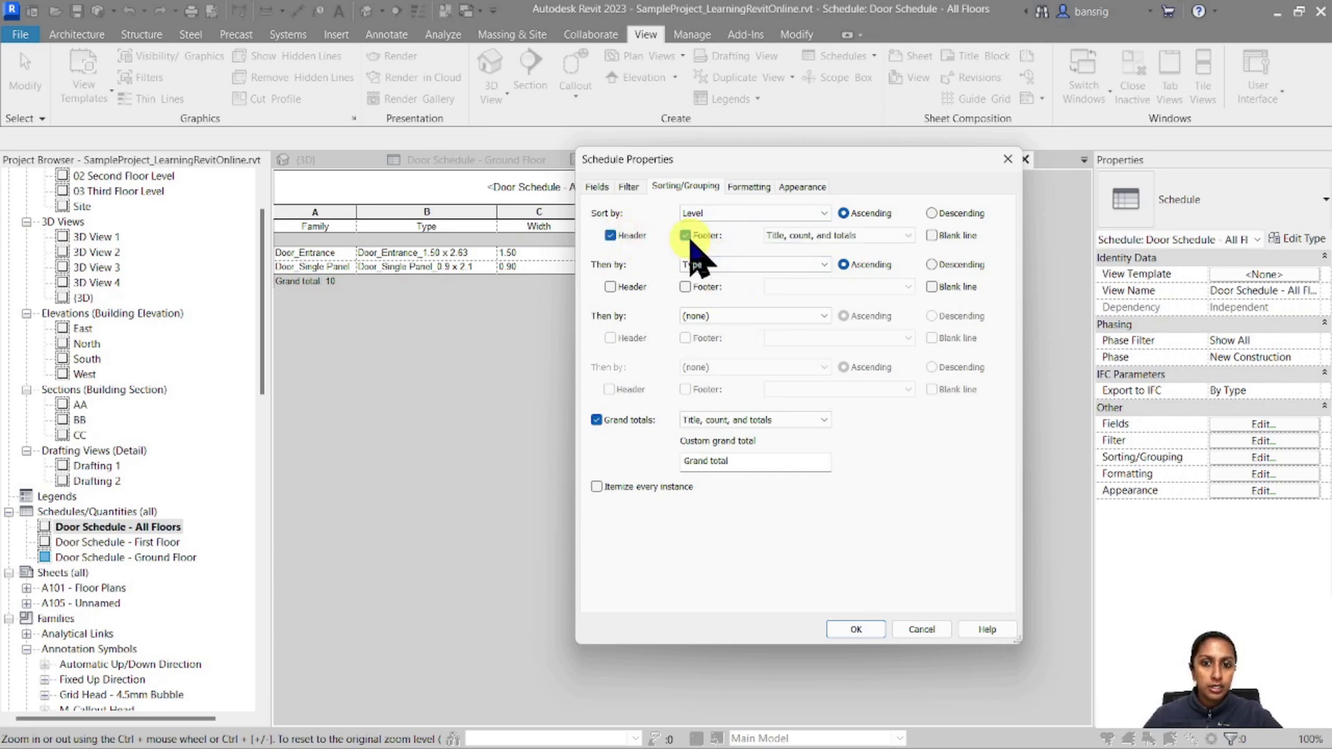
pyautogui.click(857, 631)
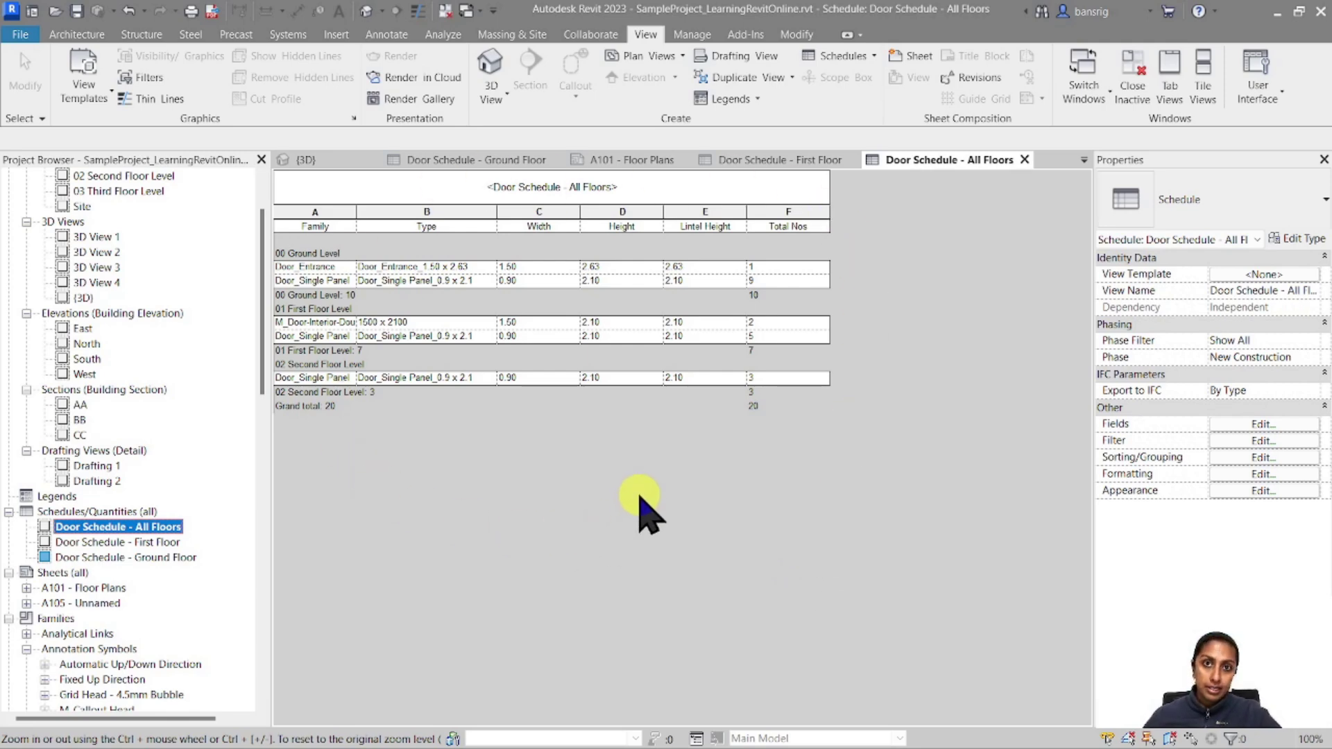
# Step: Open sheet A101 - Floor Plans and activate its ground level floor plan view for editing
pyautogui.click(628, 160)
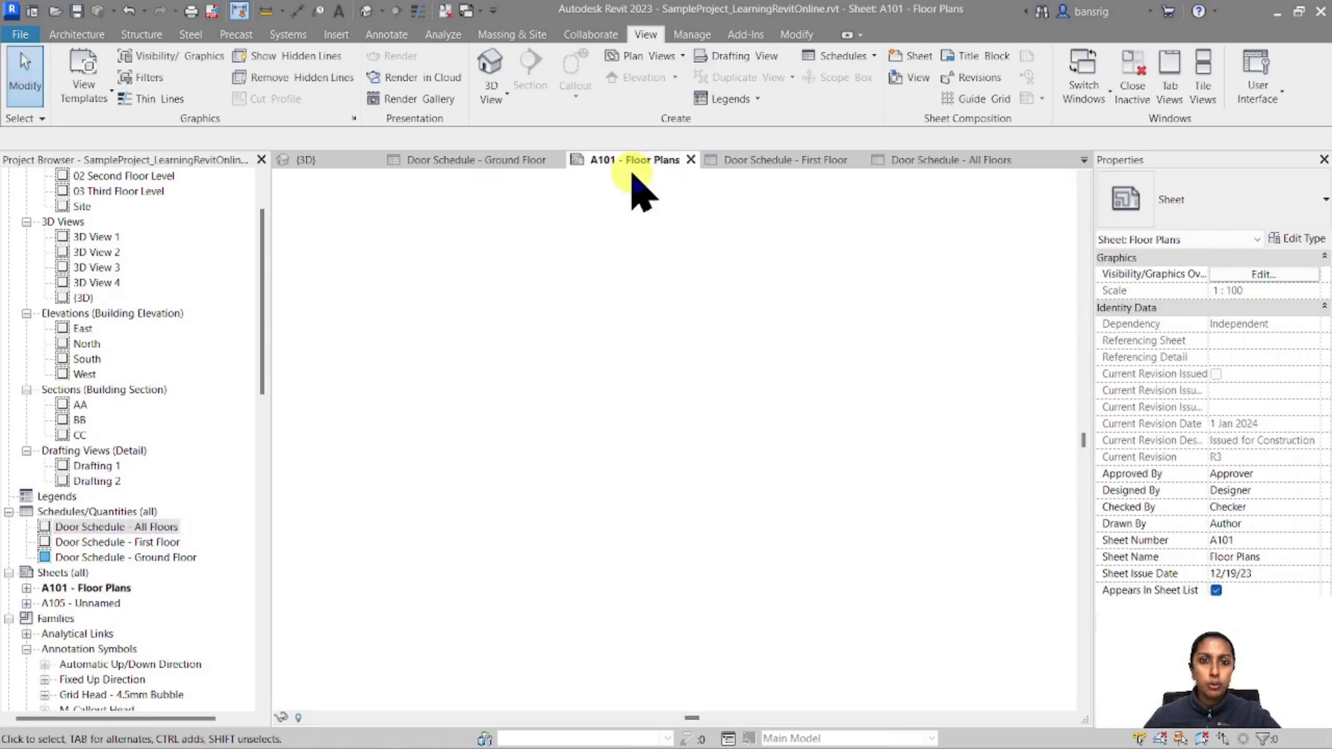
pyautogui.scroll(2, 610, 437)
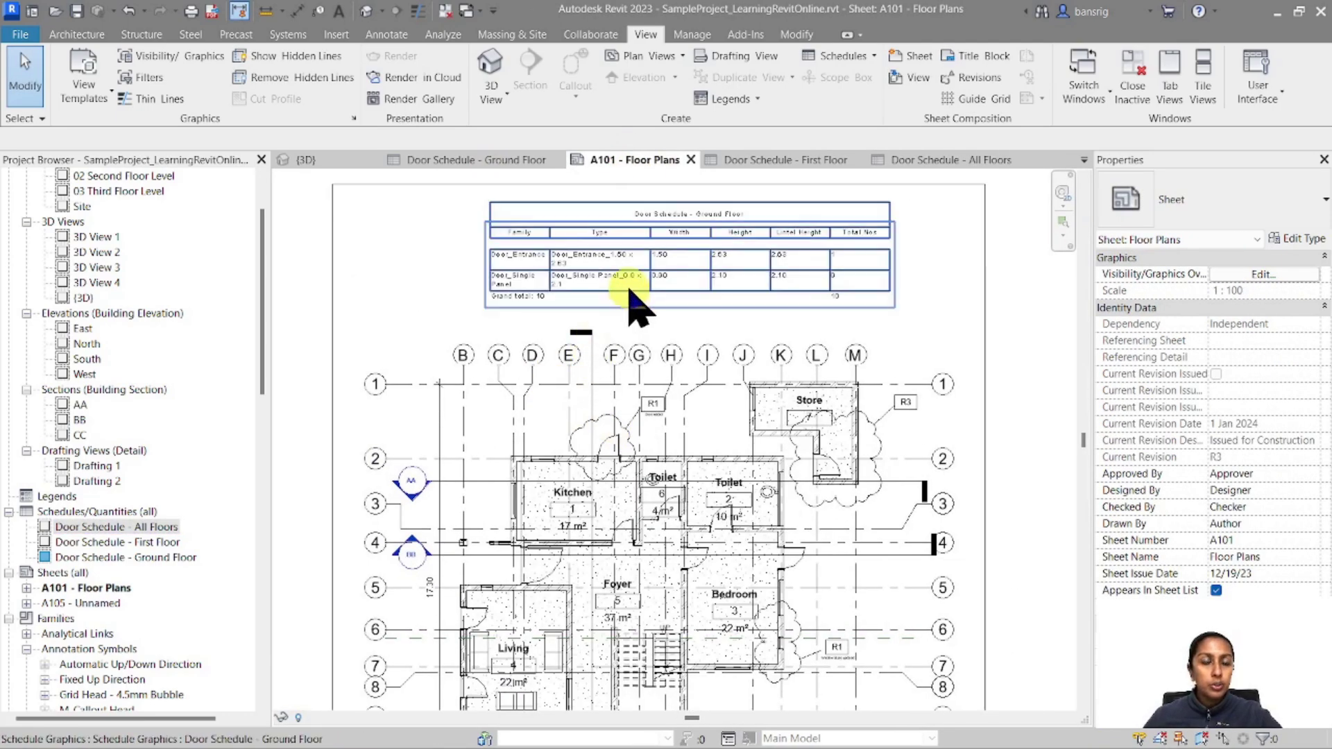
pyautogui.scroll(3, 469, 236)
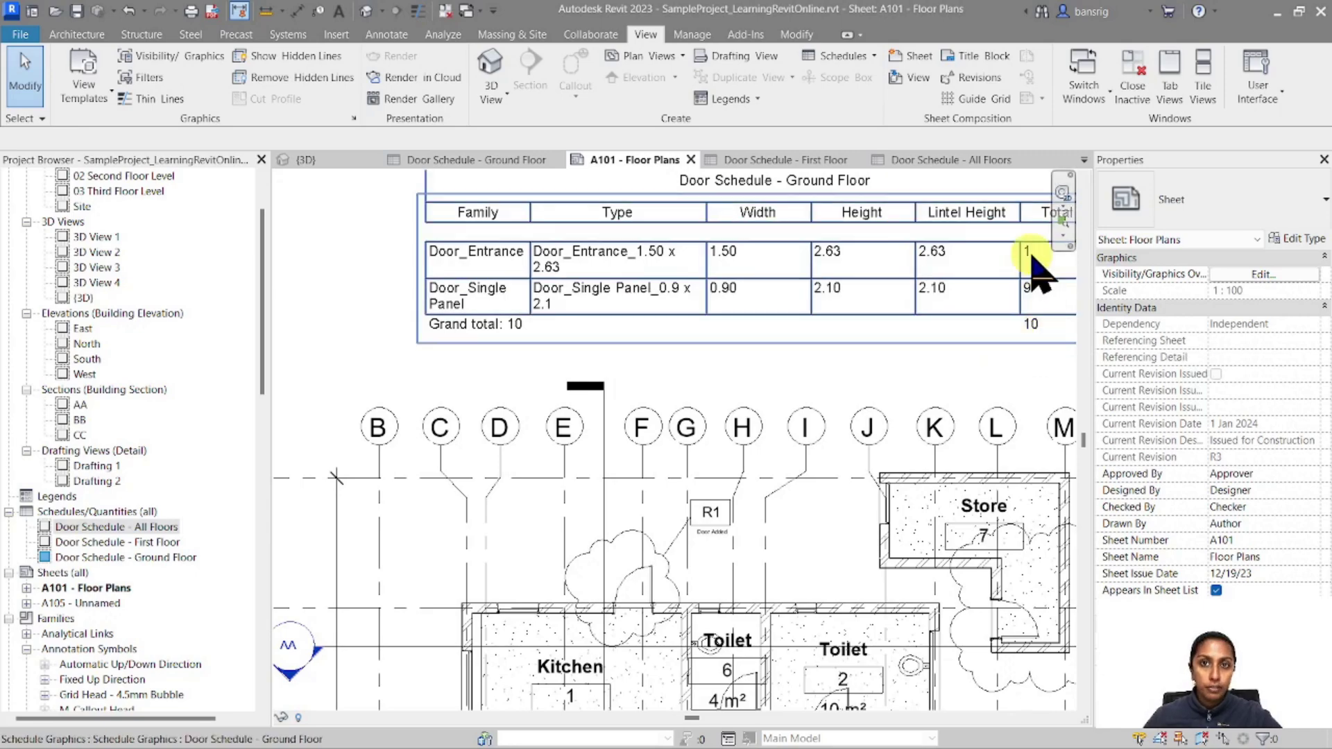
pyautogui.scroll(-4, 648, 298)
pyautogui.doubleClick(746, 496)
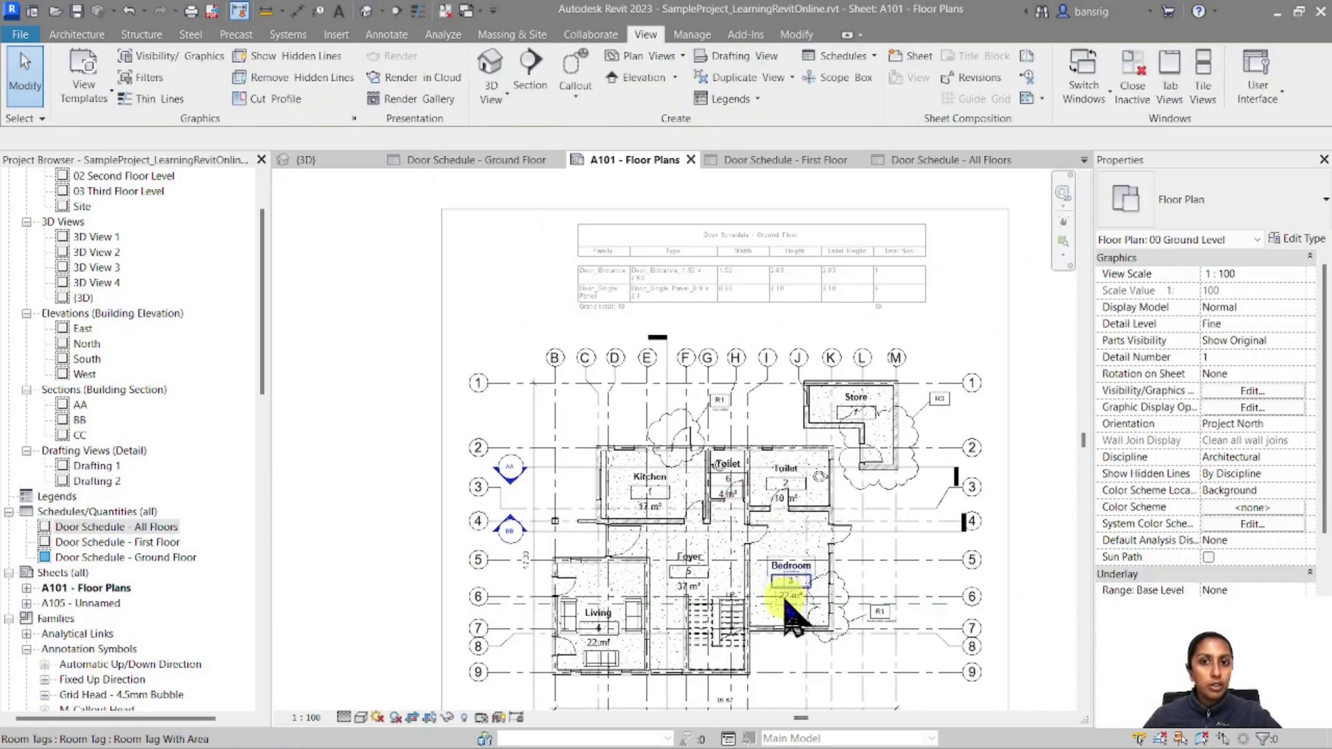
pyautogui.scroll(3, 853, 655)
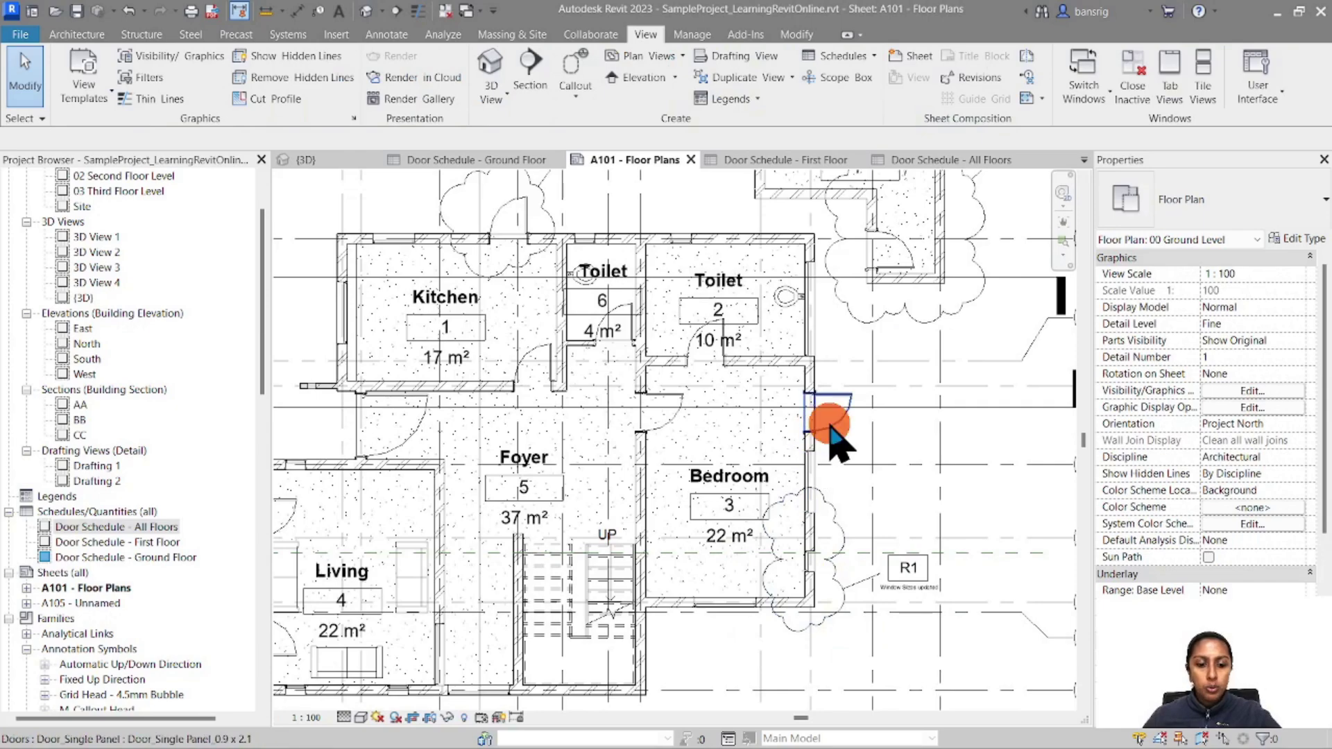
# Step: Place another Door_Single Panel_0.9 x 2.1 door in the wall between Foyer and Bedroom, and deactivate the plan view
pyautogui.click(831, 430)
pyautogui.press('c')
pyautogui.press('s')
pyautogui.scroll(1, 859, 535)
pyautogui.scroll(1, 861, 527)
pyautogui.scroll(-2, 854, 502)
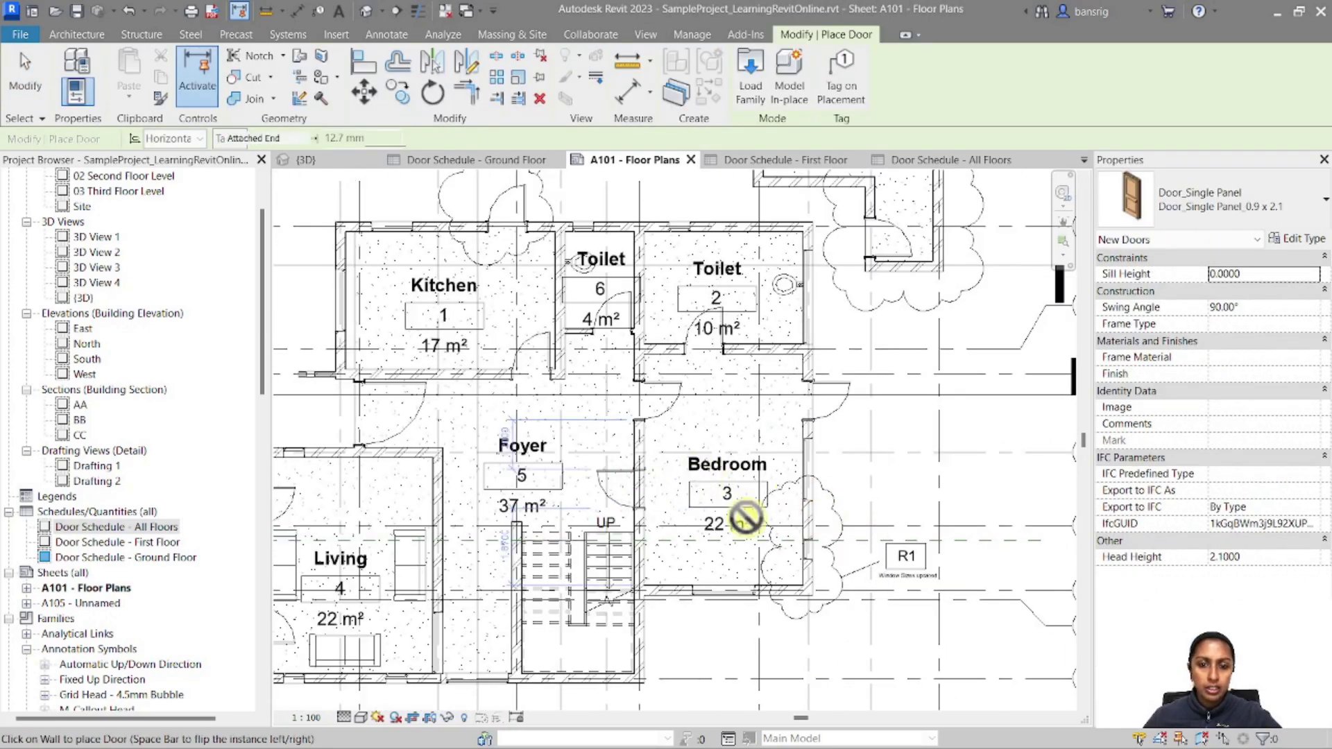
pyautogui.press('Escape')
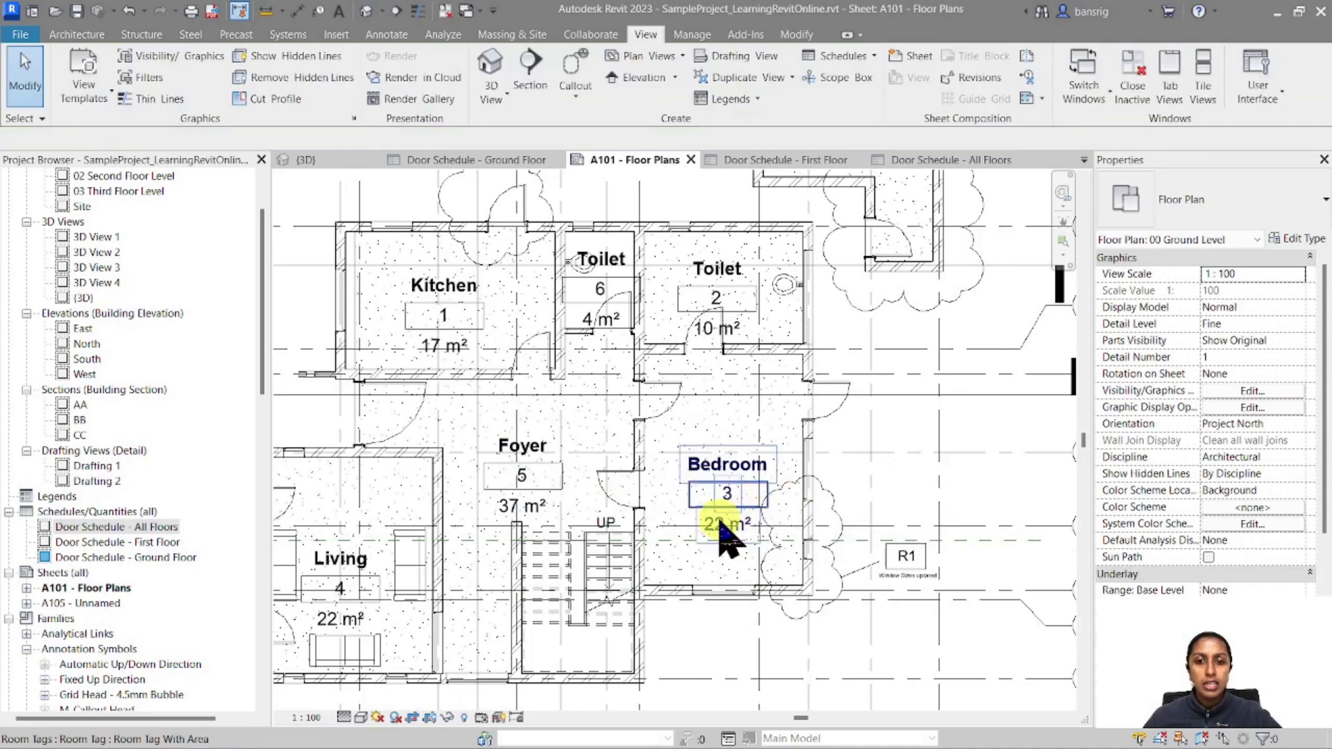
pyautogui.scroll(-3, 725, 538)
pyautogui.scroll(1, 795, 340)
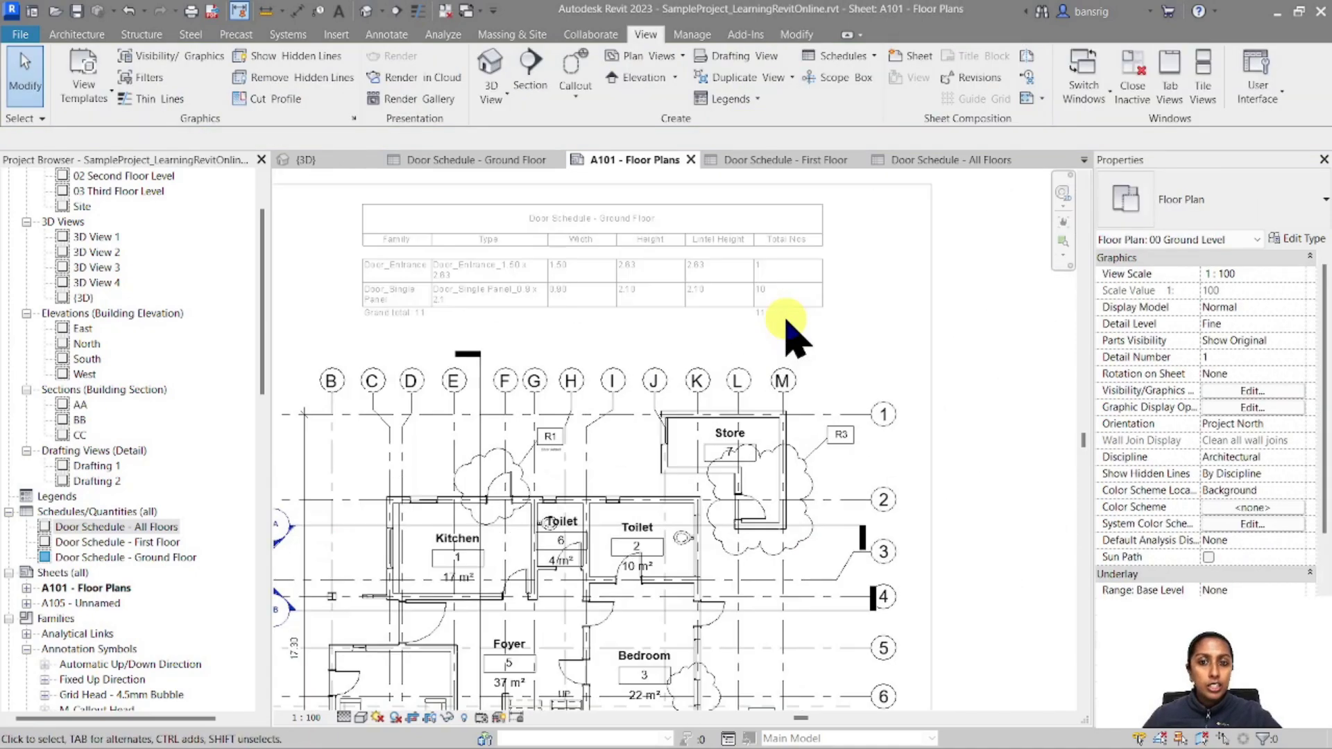
pyautogui.doubleClick(979, 361)
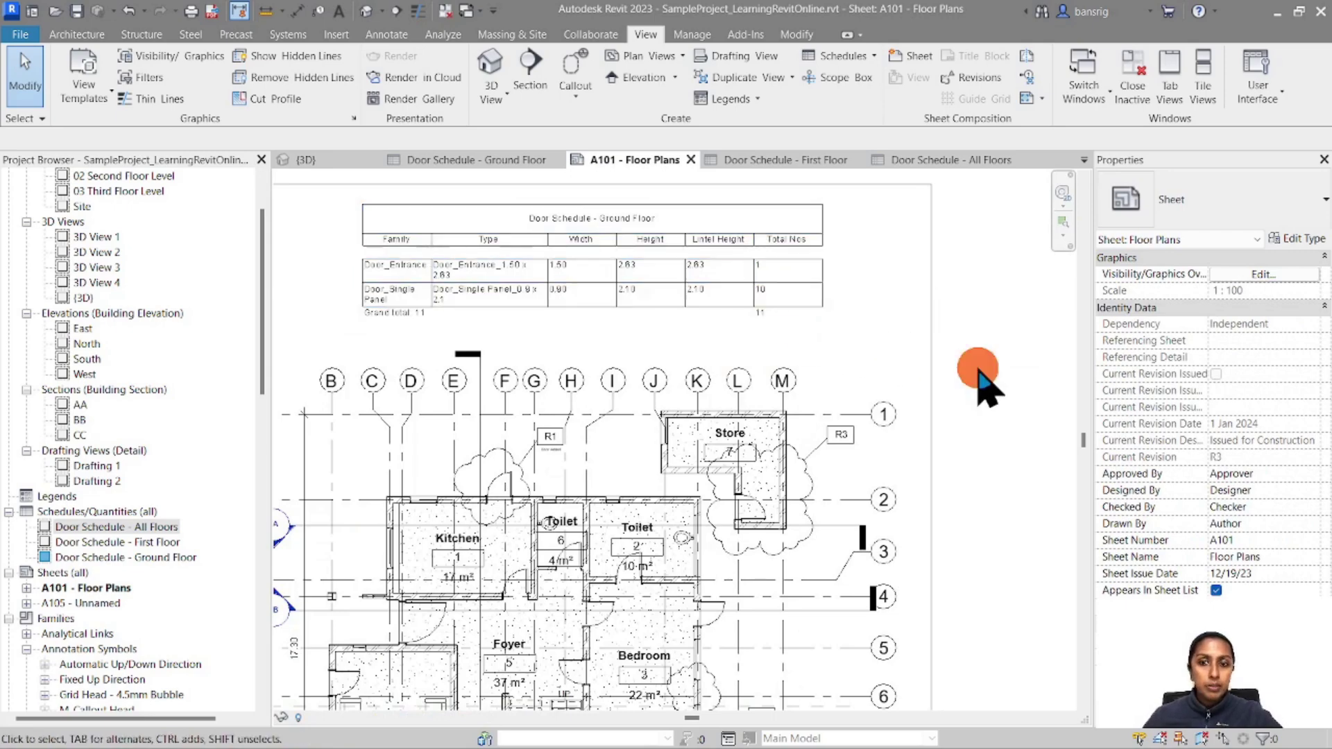
# Step: Reactivate the ground level plan, delete the added door between Foyer and Bedroom, deactivate the view and check the sheet's schedule
pyautogui.moveTo(748, 605); pyautogui.dragTo(759, 467, button='middle')
pyautogui.doubleClick(582, 533)
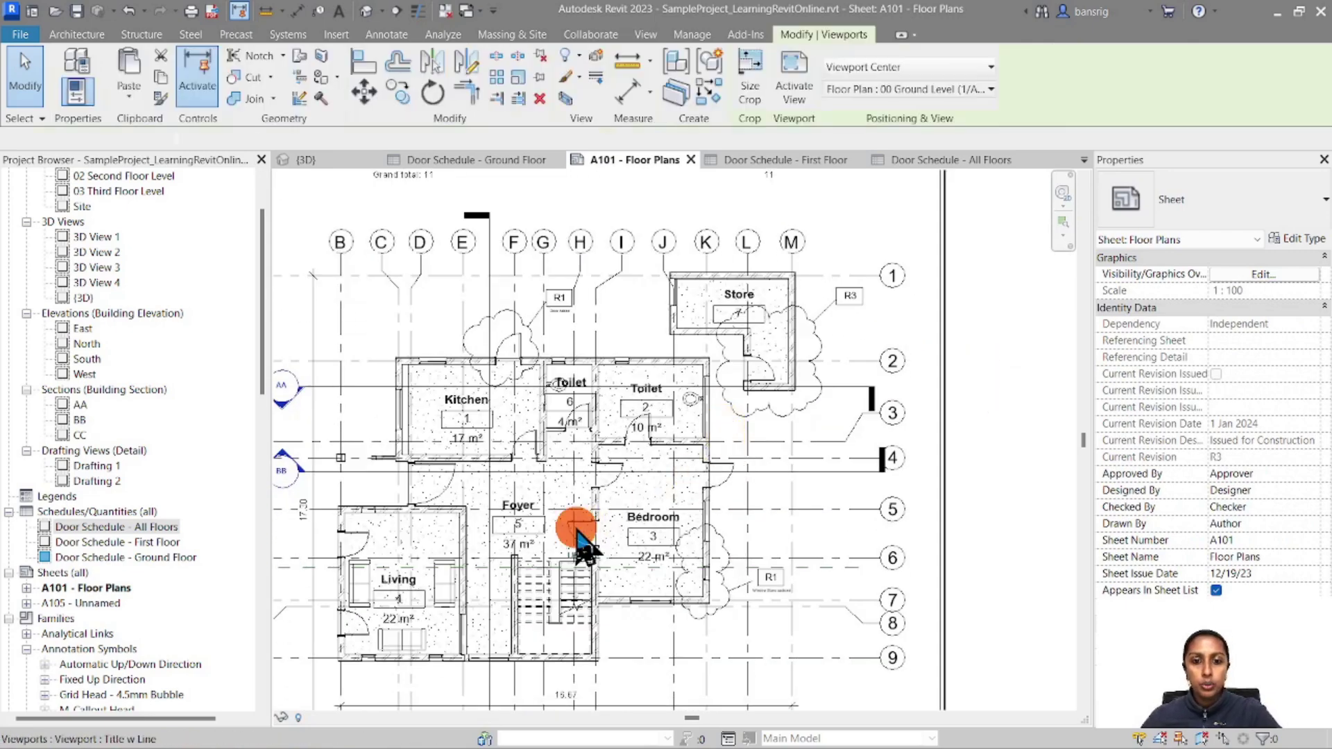
pyautogui.click(575, 522)
pyautogui.click(996, 491)
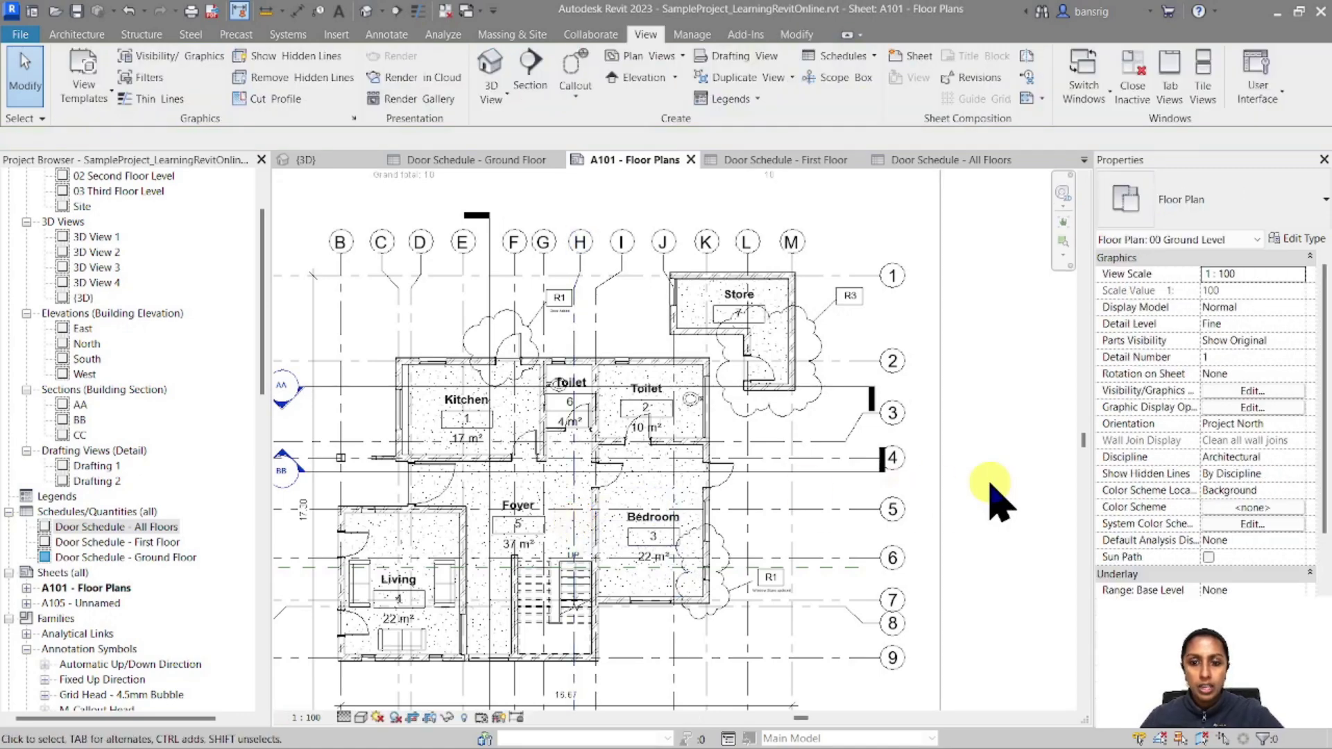
pyautogui.doubleClick(907, 401)
pyautogui.moveTo(907, 401); pyautogui.dragTo(756, 399, button='middle')
pyautogui.scroll(2, 753, 396)
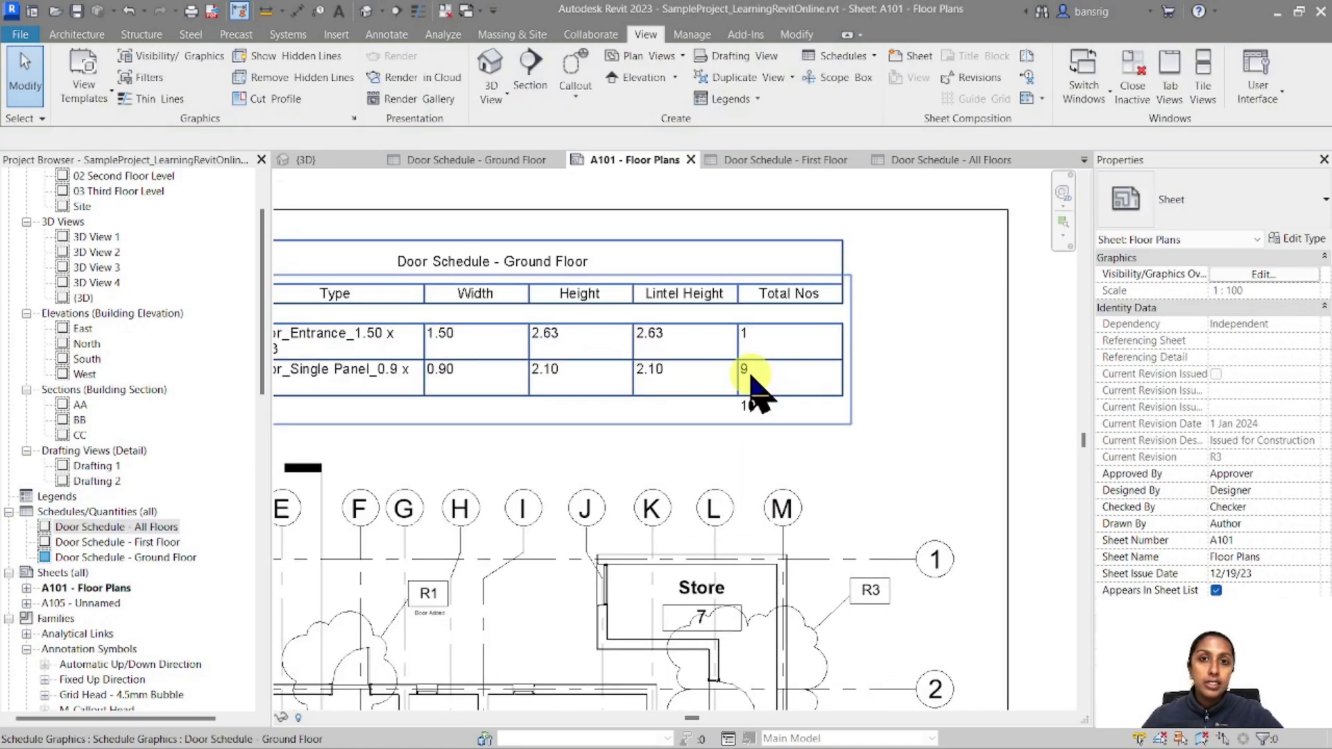
pyautogui.scroll(-1, 751, 380)
# Step: Highlight the Door_Entrance row's door in the model from the ground floor schedule, examine it in plan and return to the schedule
pyautogui.click(478, 160)
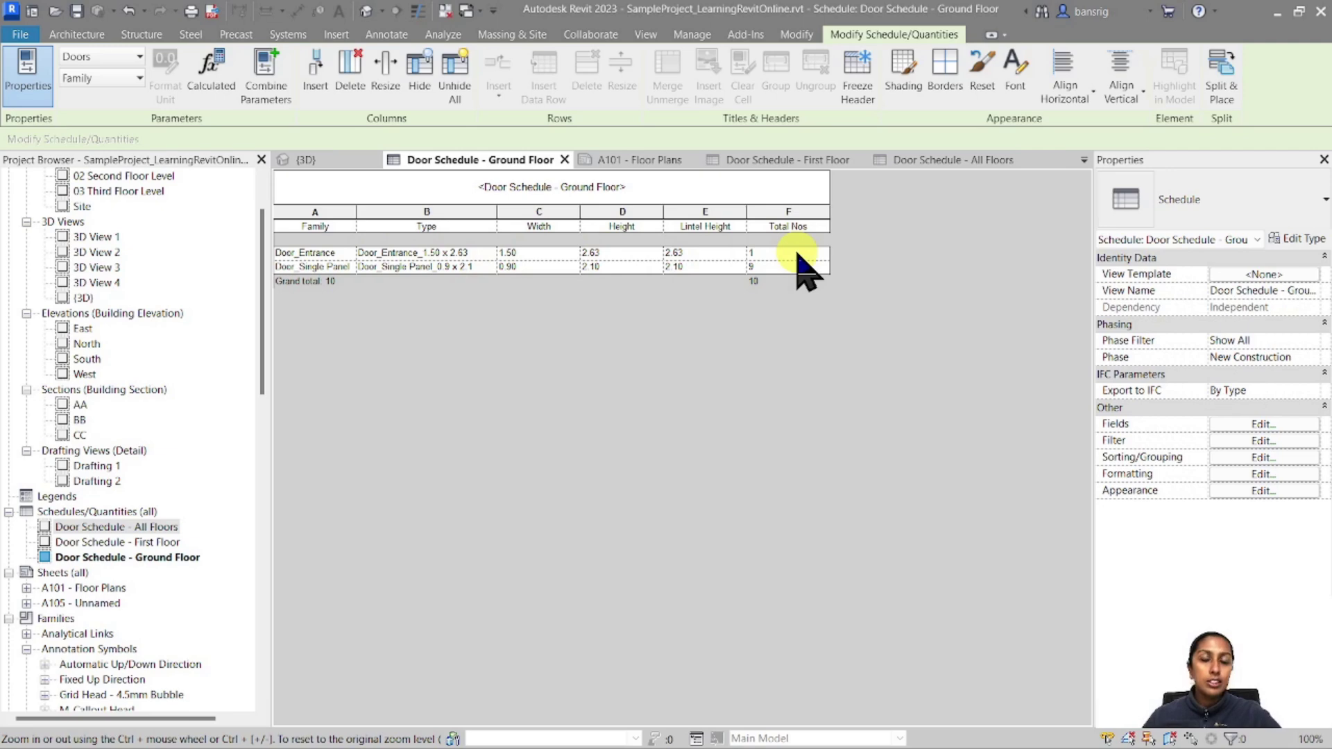
pyautogui.click(534, 254)
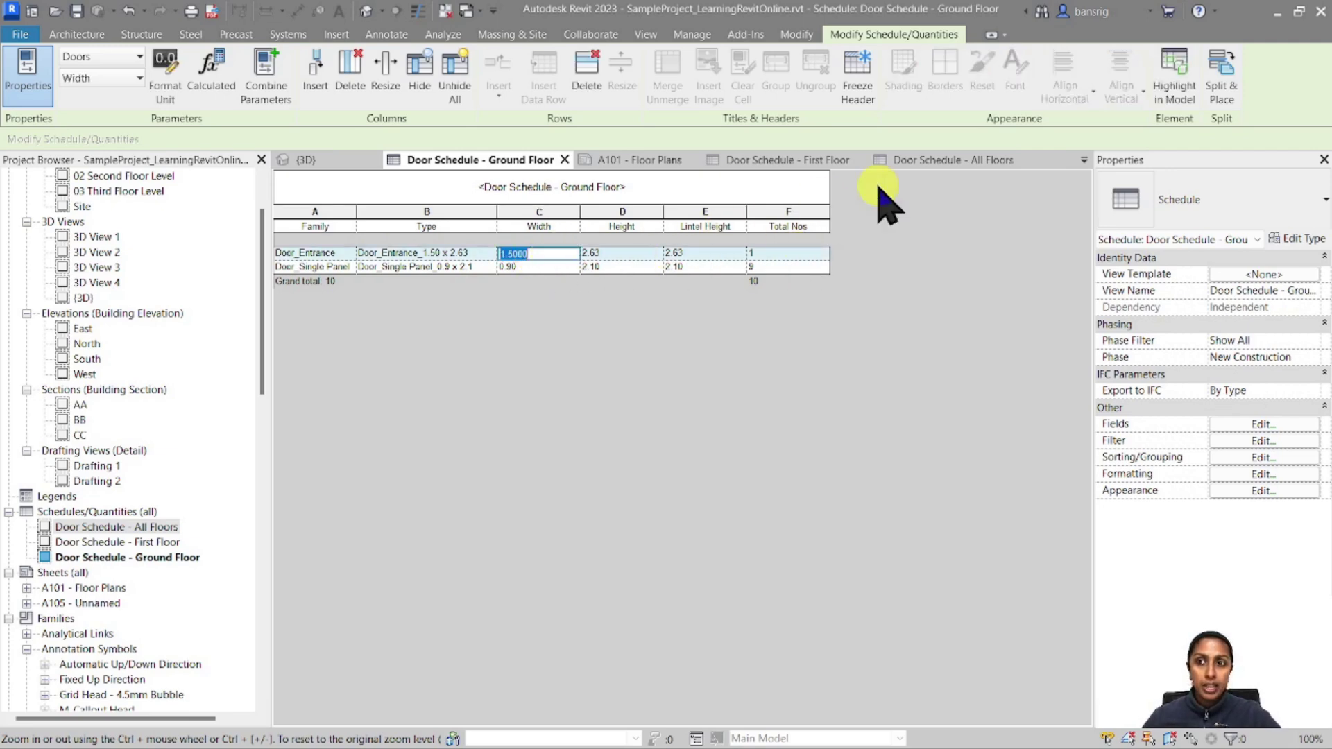
pyautogui.click(1164, 97)
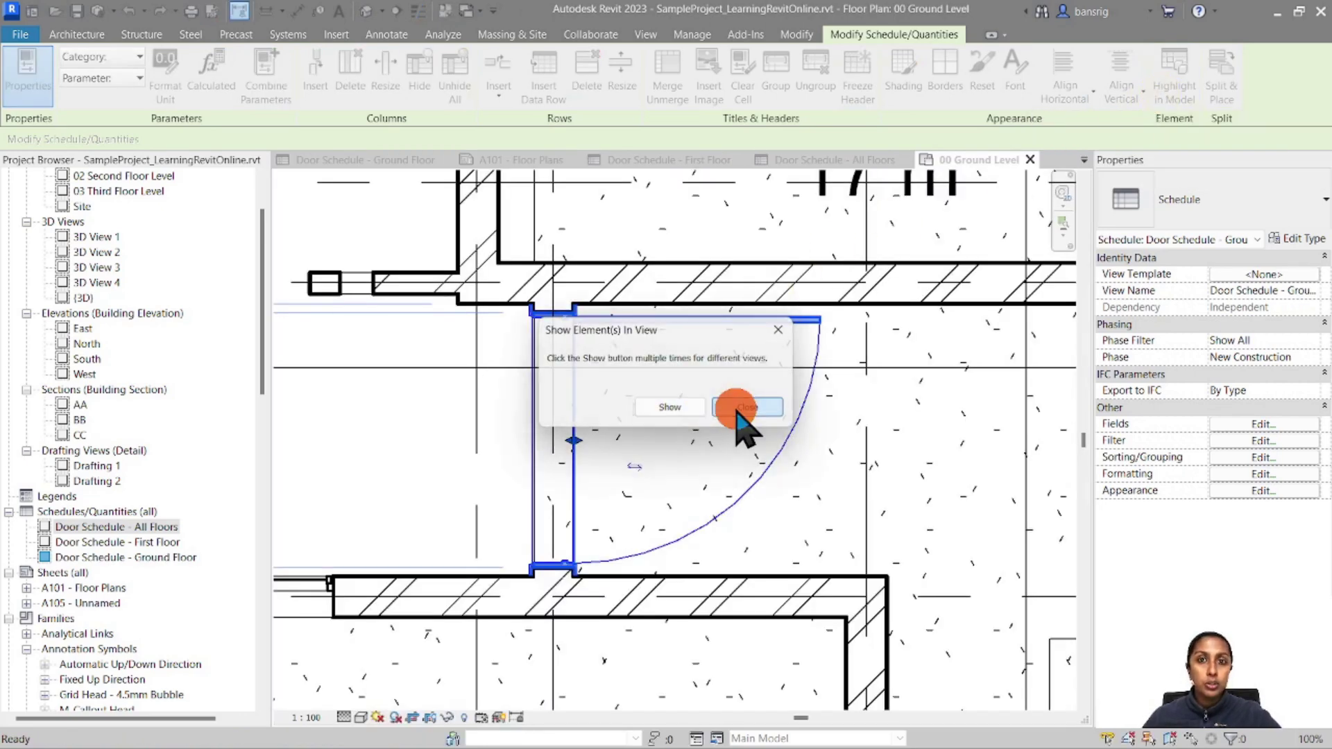
pyautogui.click(737, 413)
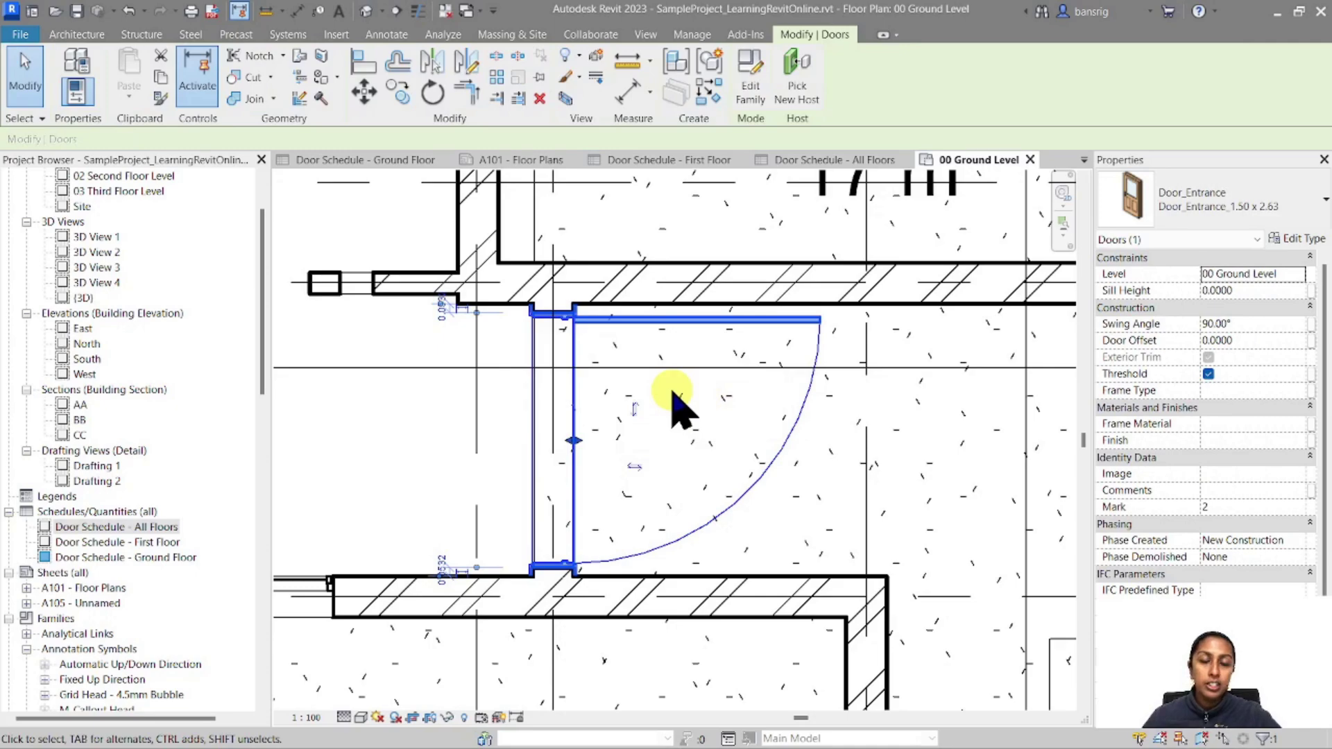
pyautogui.scroll(-2, 673, 394)
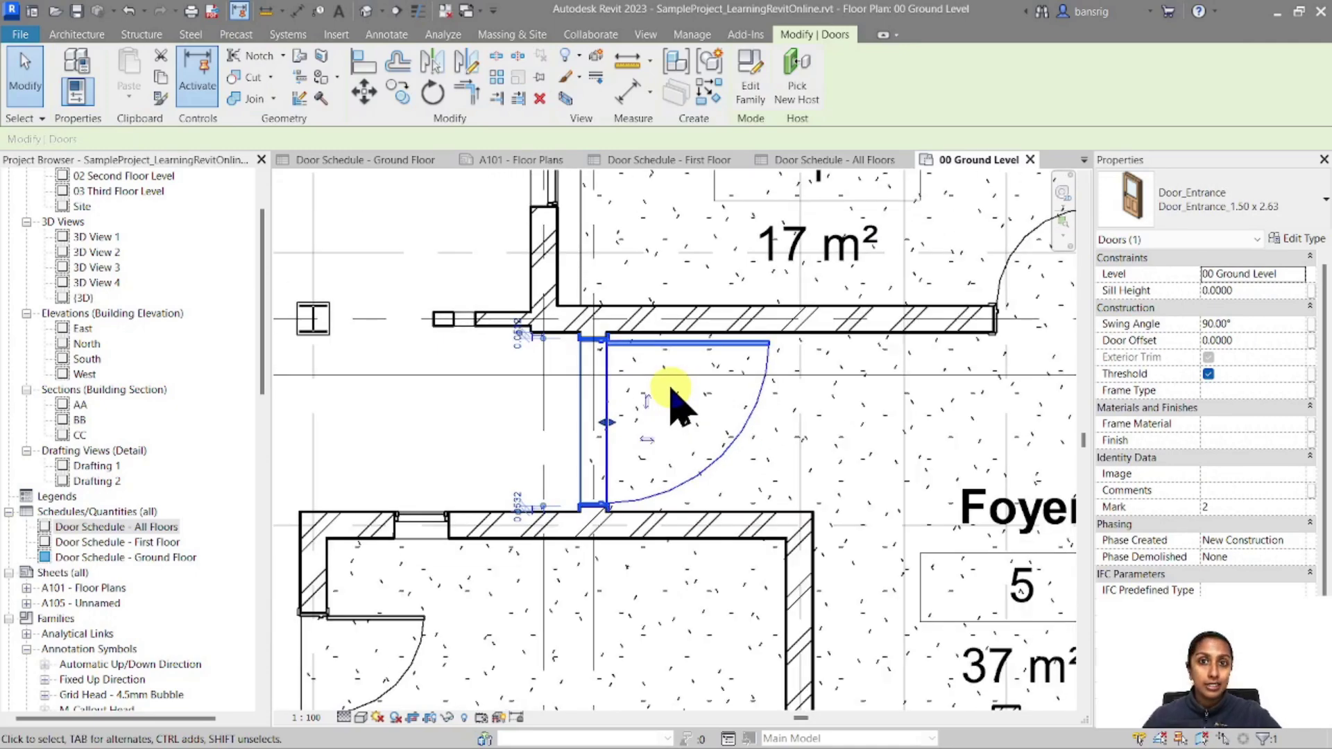
pyautogui.scroll(-5, 676, 406)
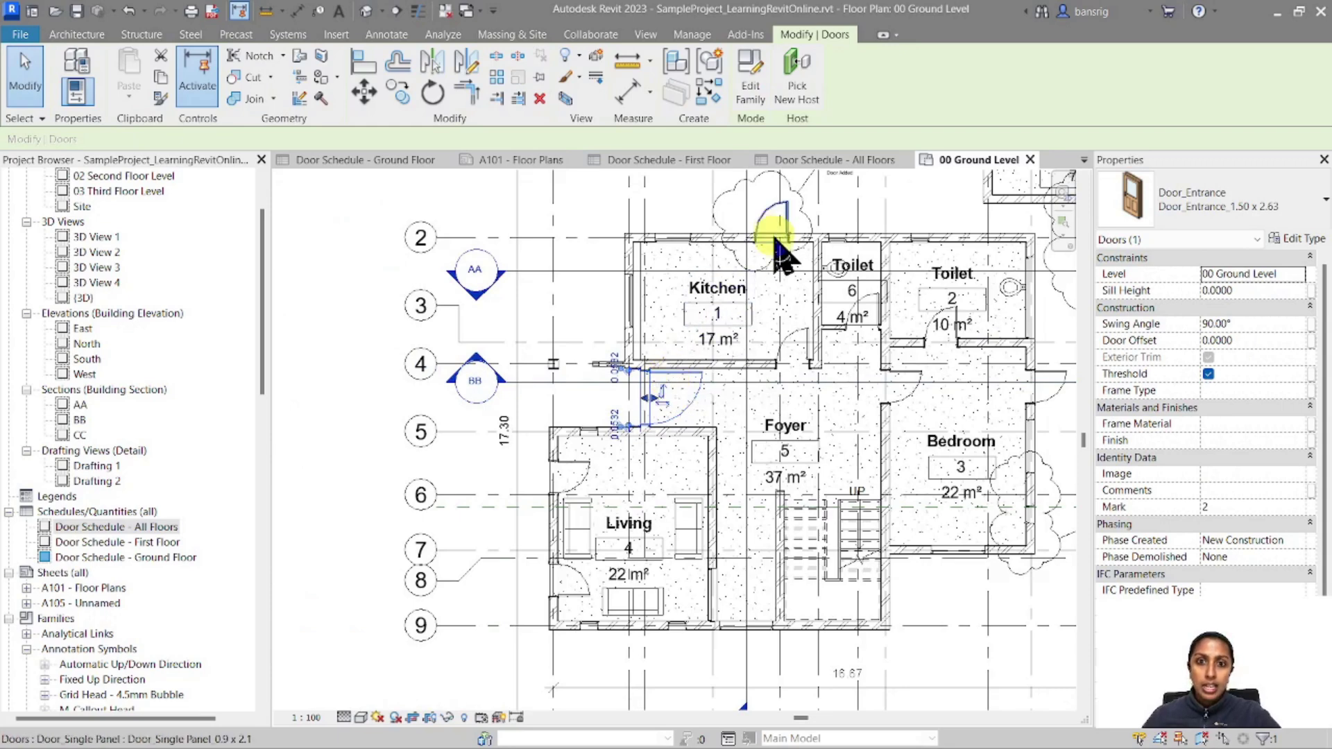
pyautogui.click(361, 161)
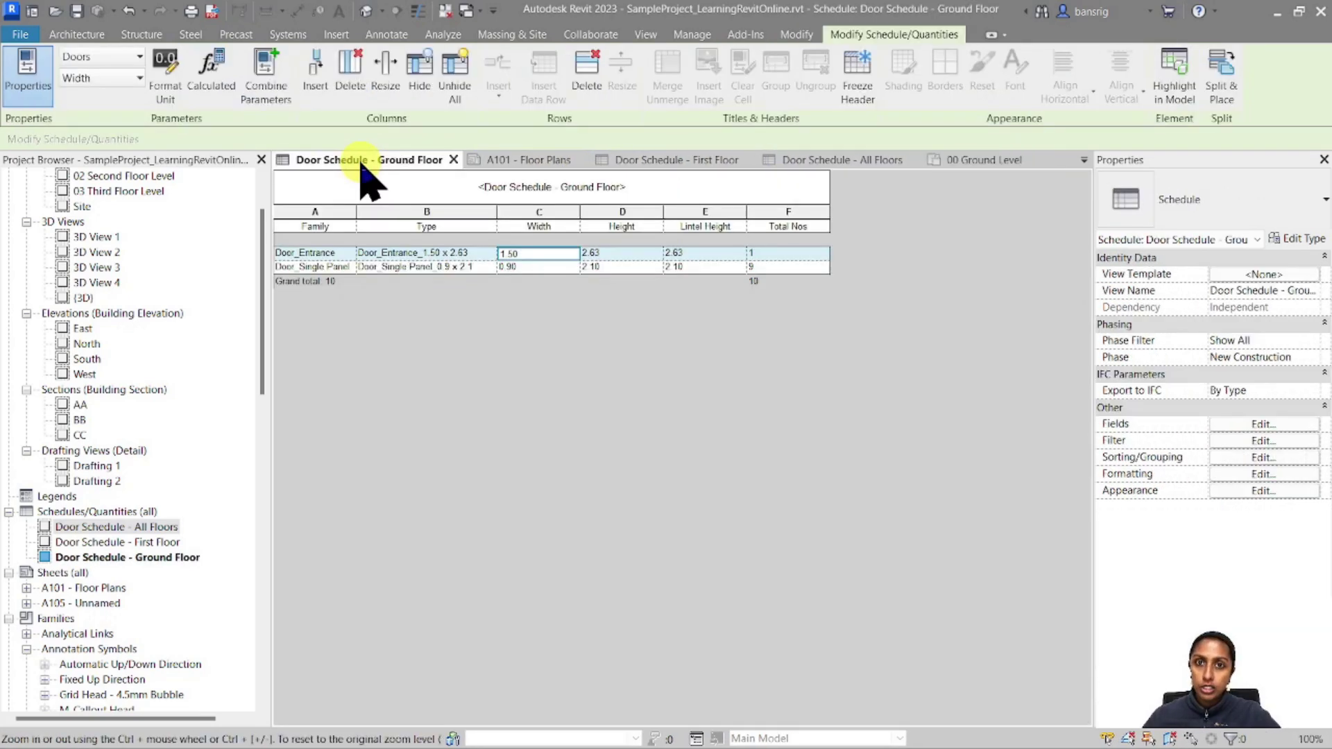
# Step: Highlight the Door_Single Panel row's doors in the ground level plan and temporarily isolate those elements
pyautogui.click(783, 267)
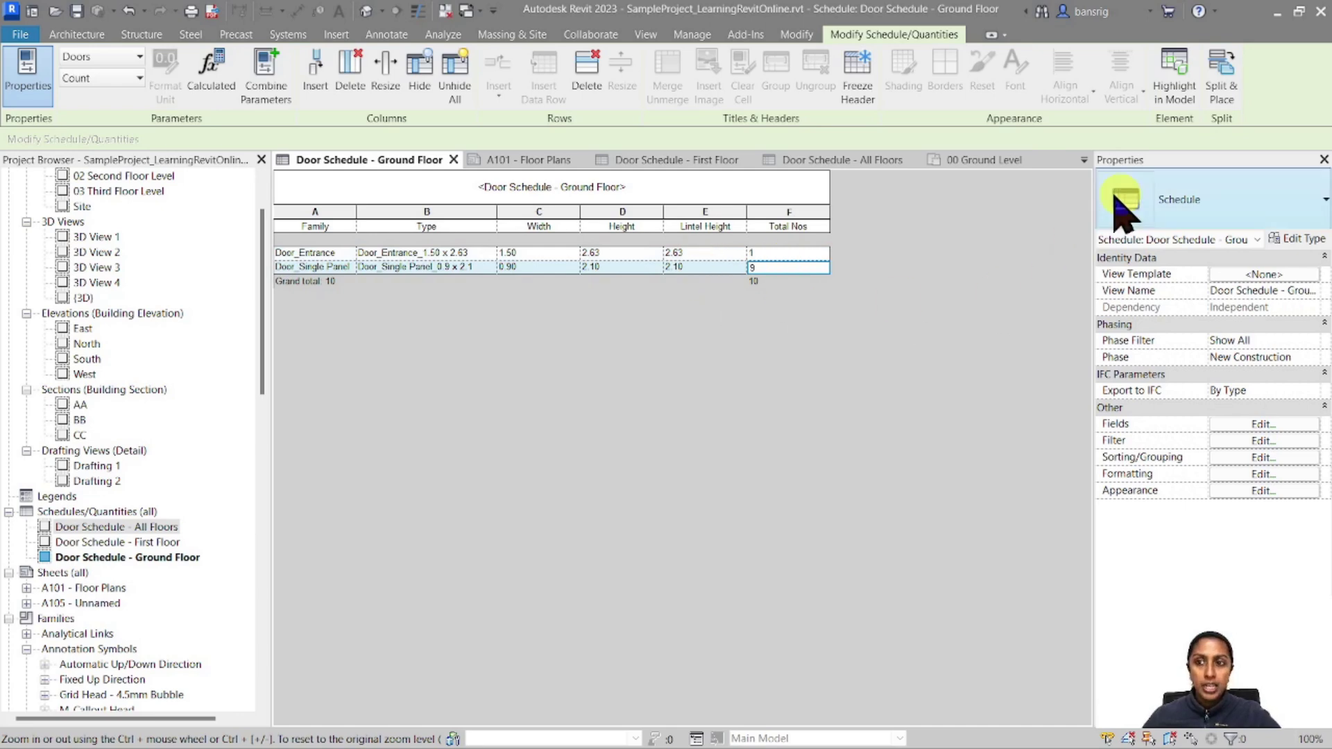
pyautogui.click(1179, 86)
pyautogui.click(747, 410)
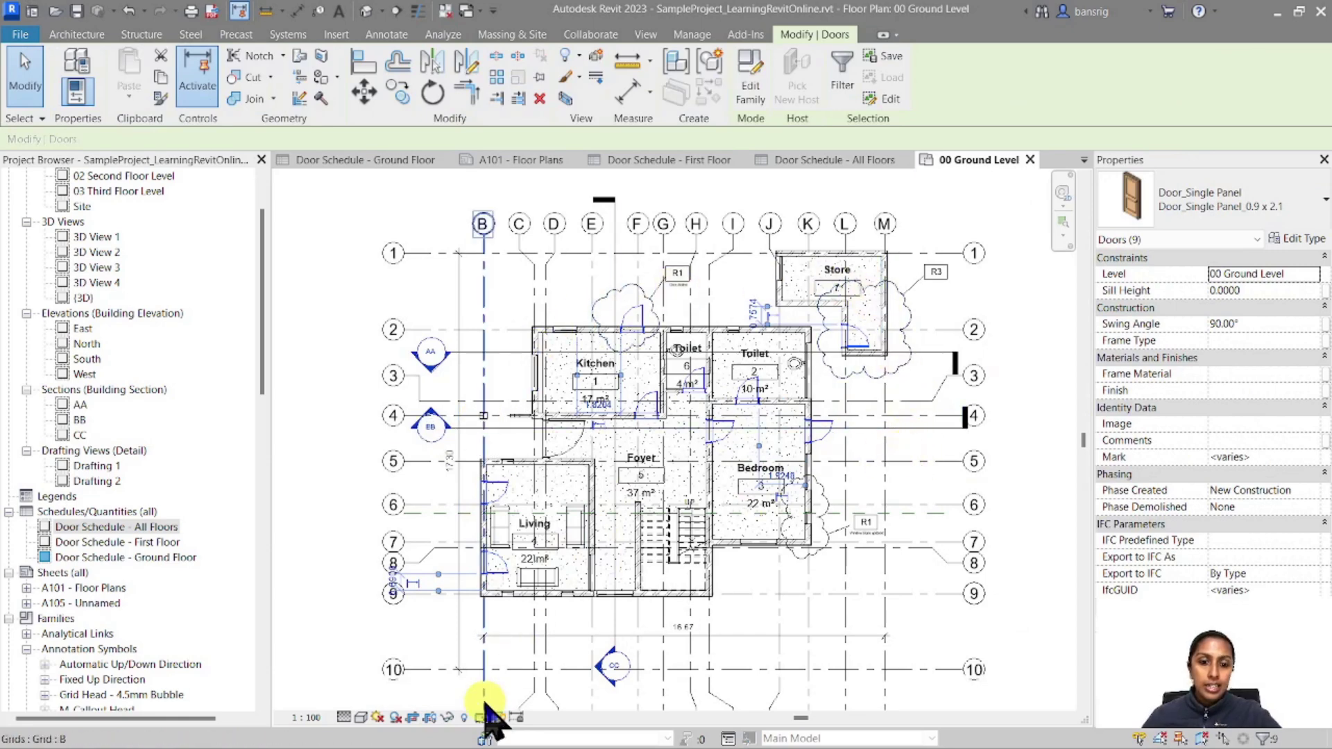
pyautogui.click(448, 717)
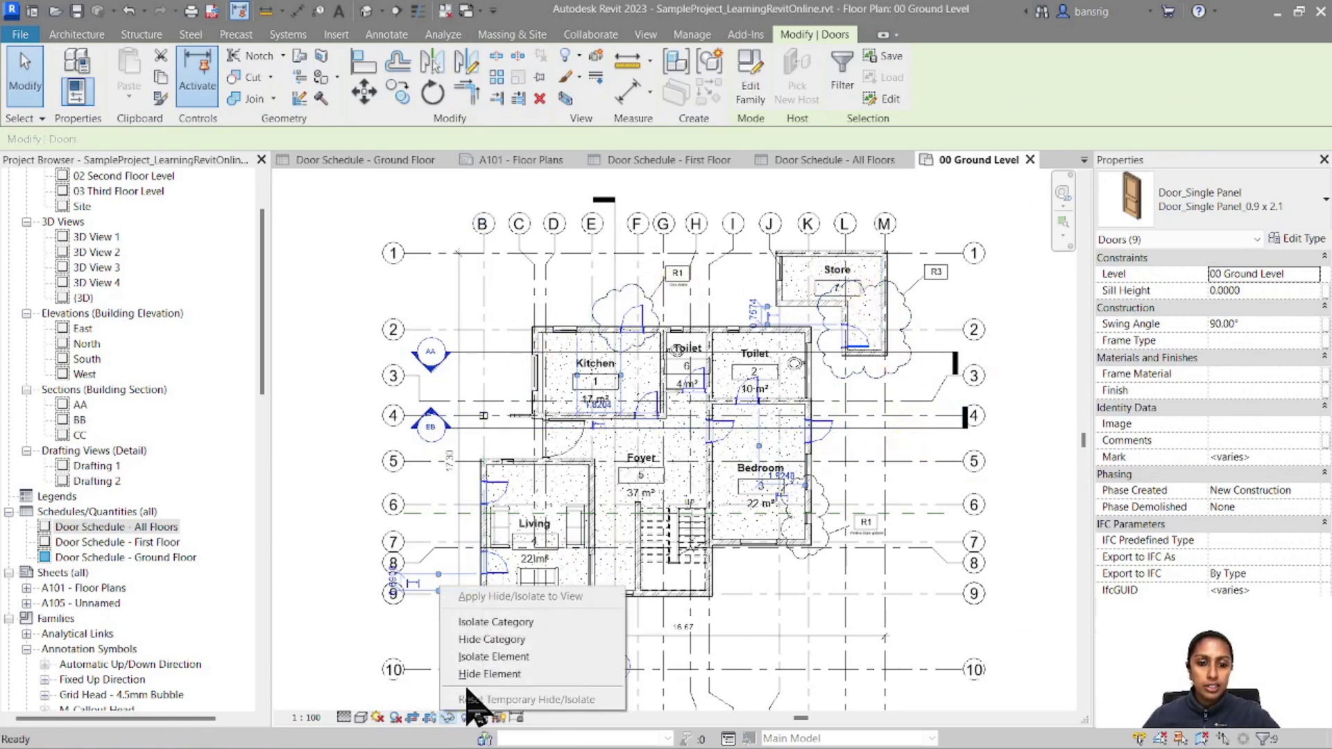
pyautogui.click(493, 656)
pyautogui.click(798, 594)
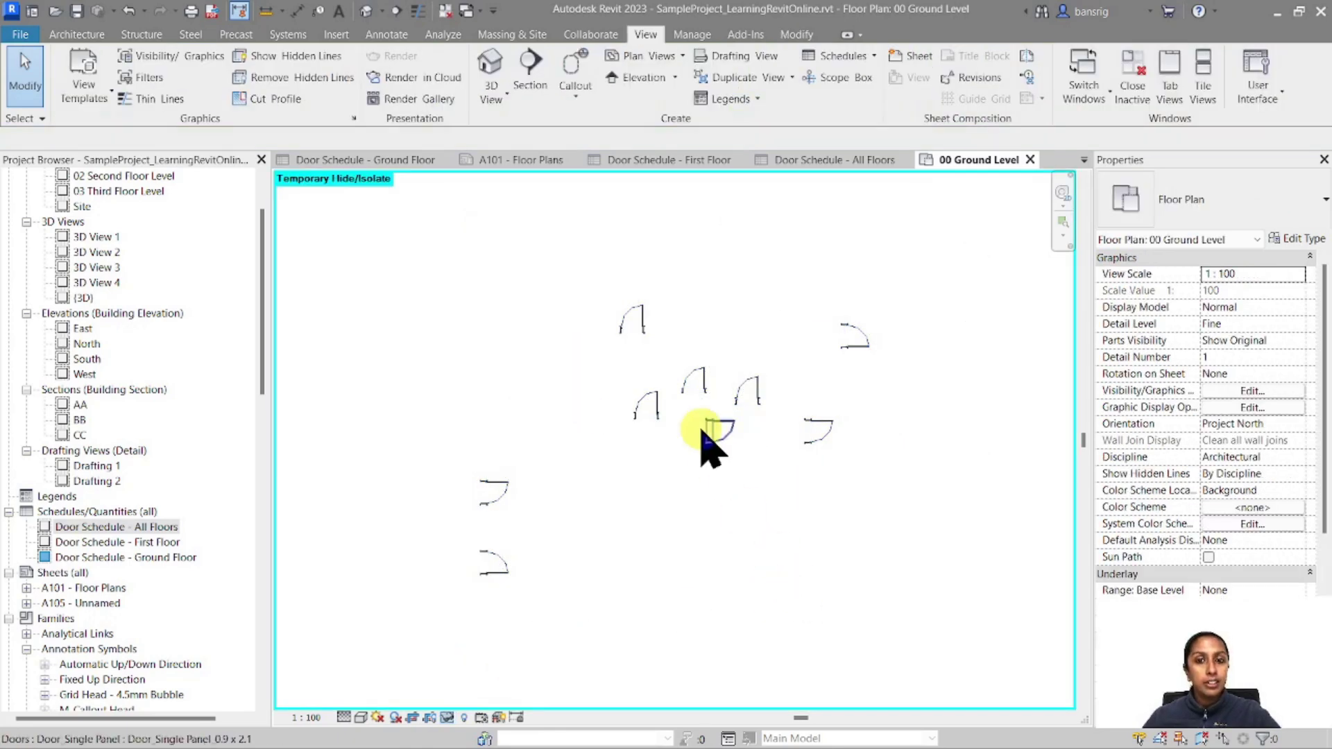
# Step: Inspect the isolated door beside the Kitchen in plan and reset the temporary hide/isolate
pyautogui.click(645, 330)
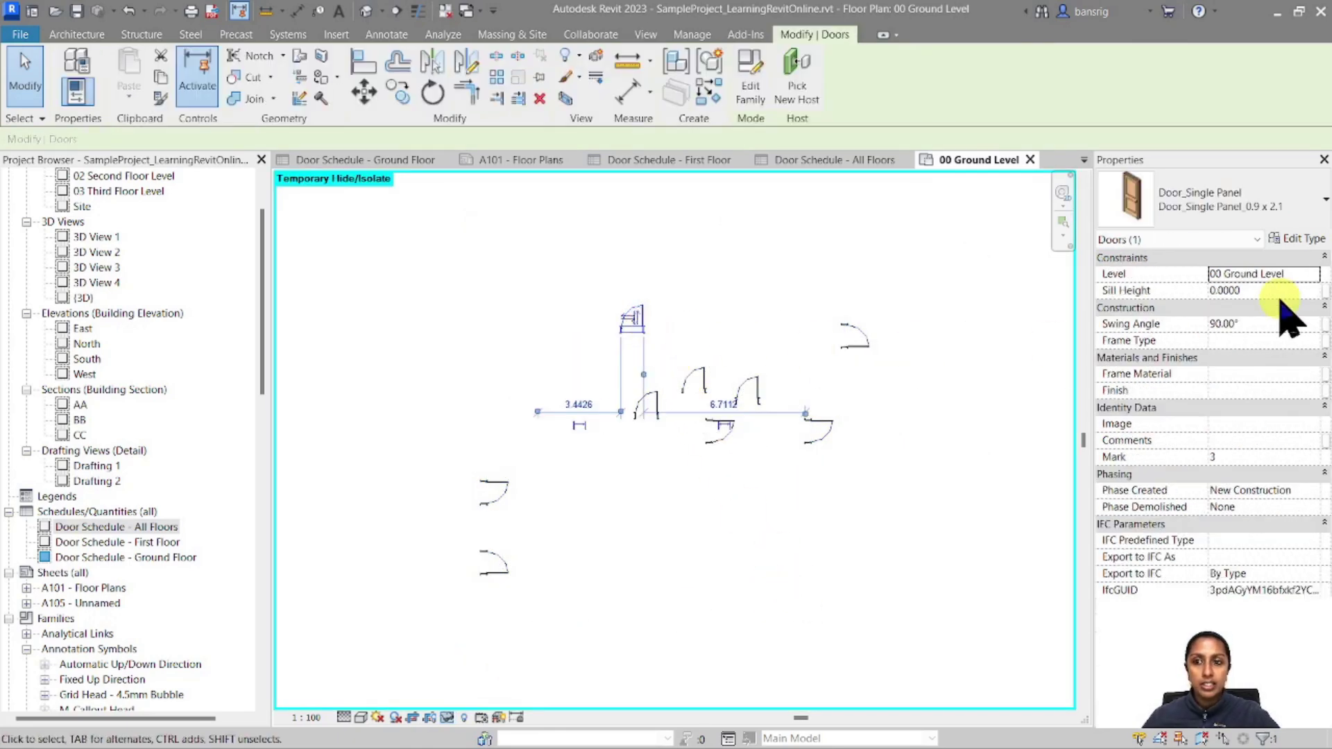
pyautogui.click(722, 269)
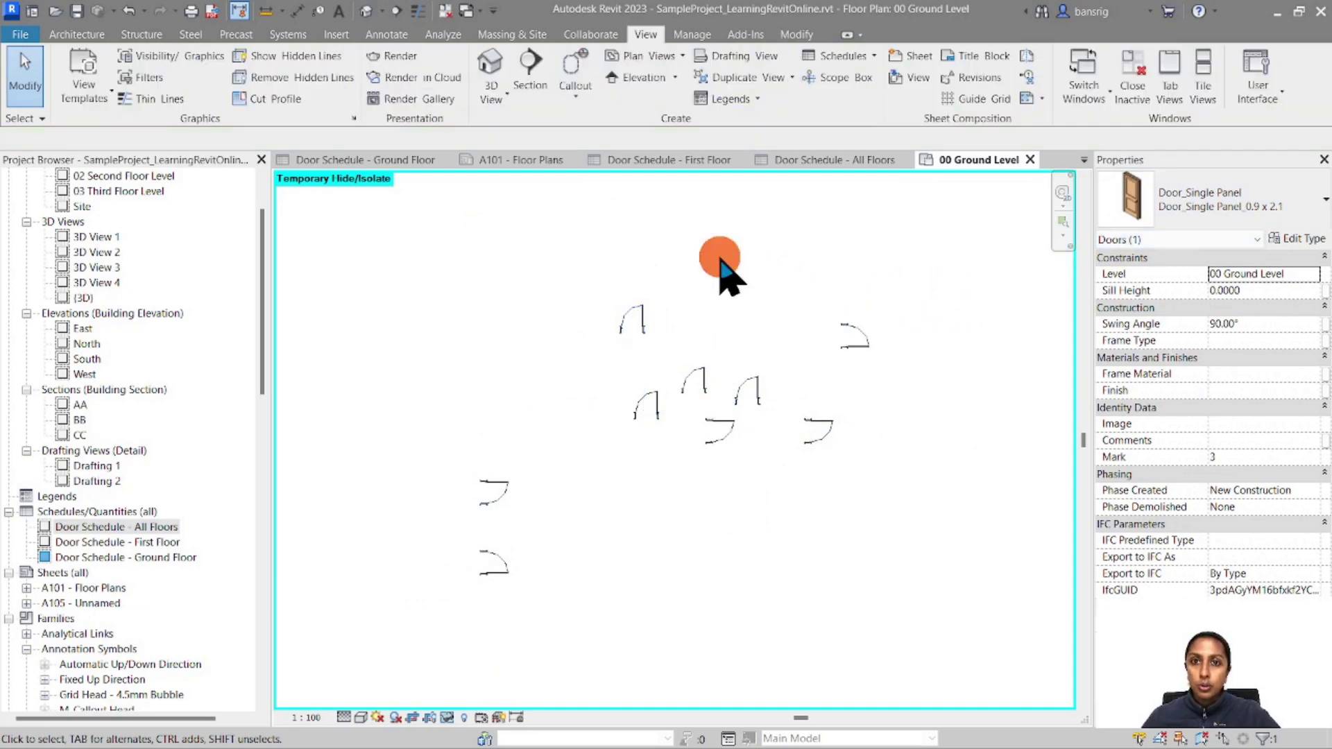
pyautogui.click(448, 718)
pyautogui.click(485, 699)
pyautogui.press('h')
pyautogui.press('r')
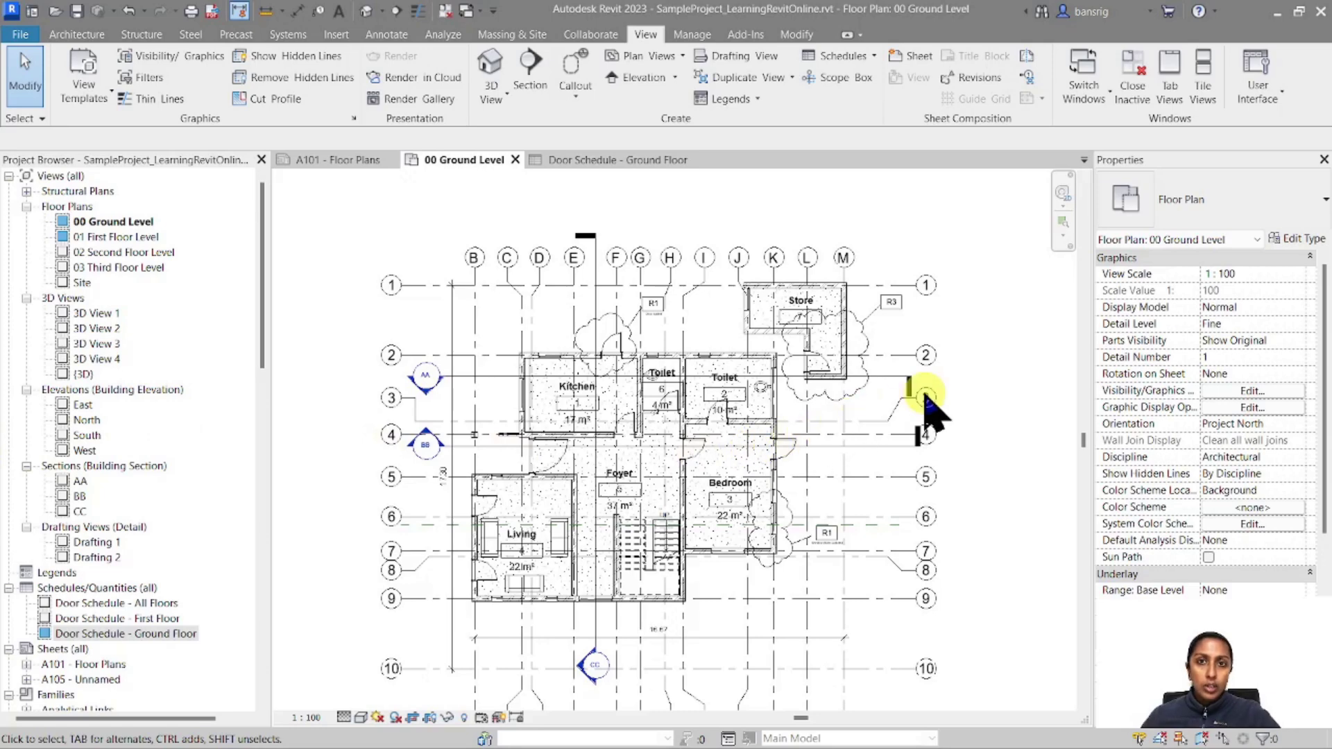
# Step: Turn on the outline for the ground floor door schedule and set its line style to Wide Lines
pyautogui.click(580, 172)
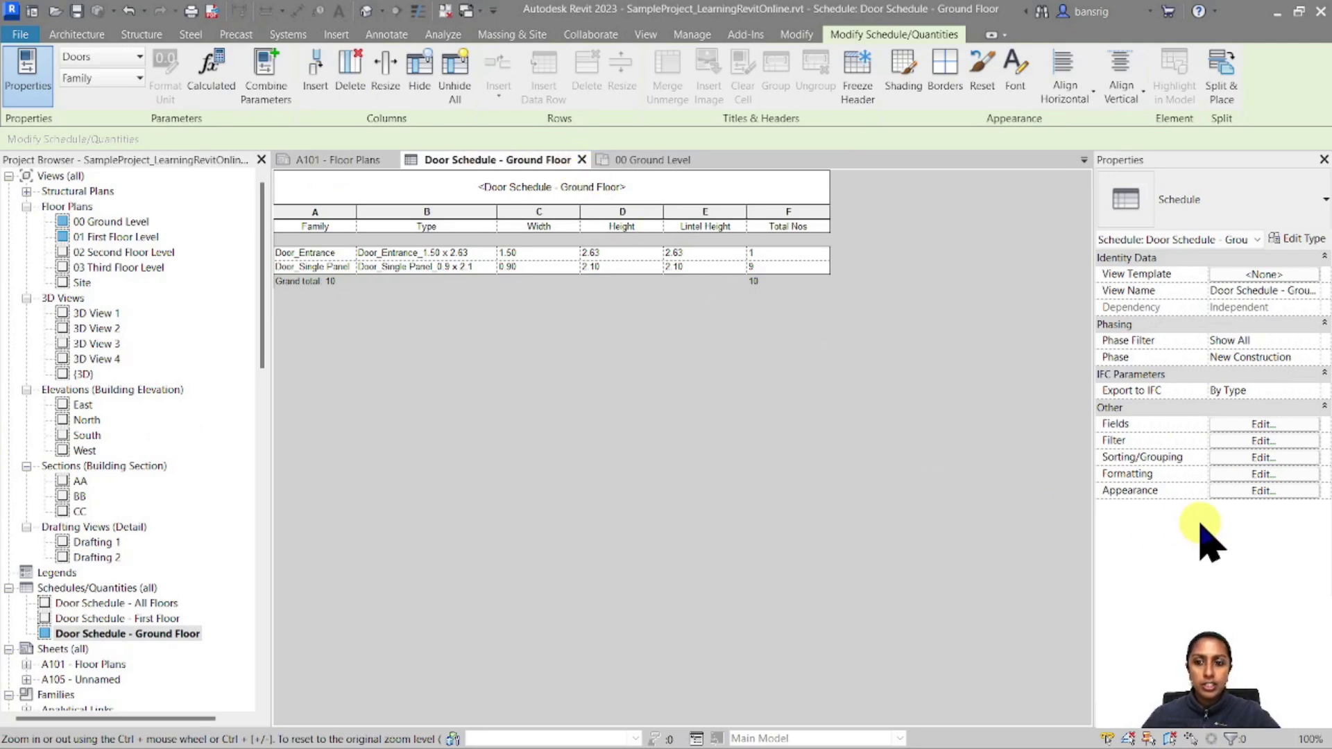
pyautogui.click(1230, 493)
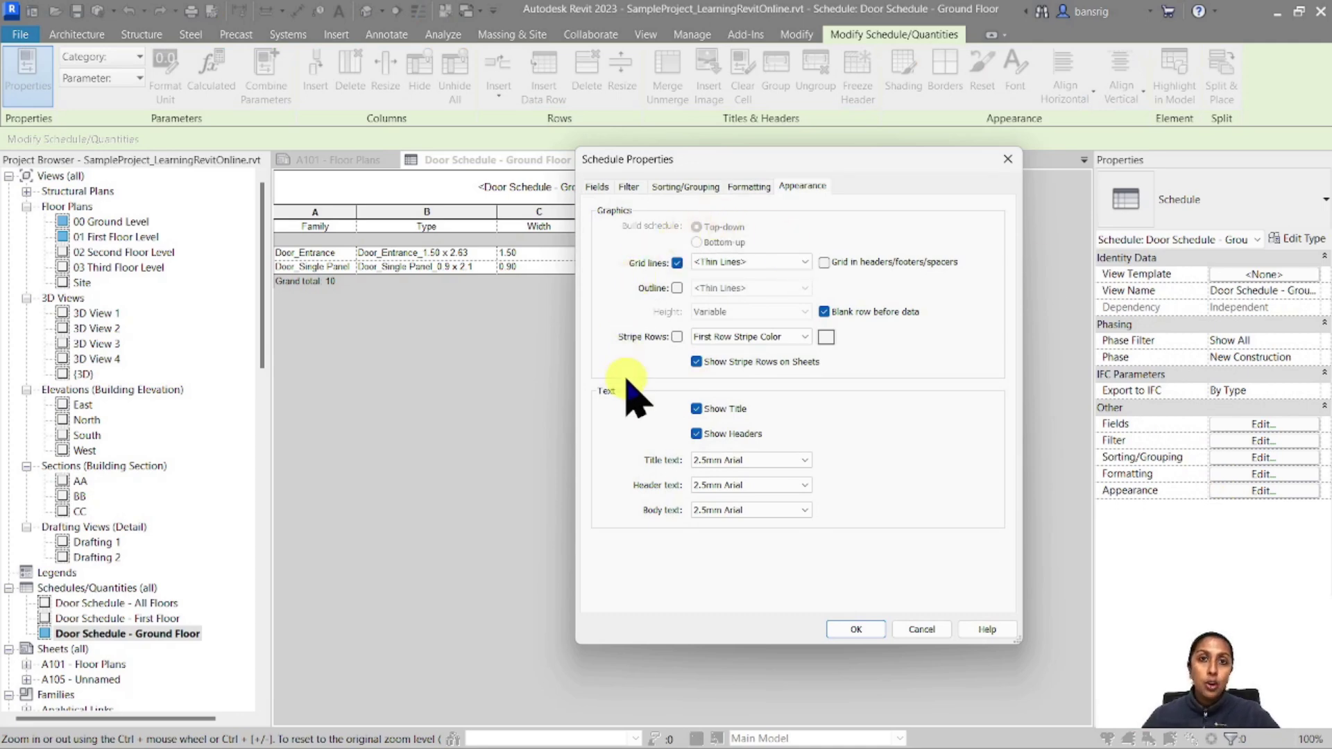
pyautogui.click(677, 288)
pyautogui.click(725, 288)
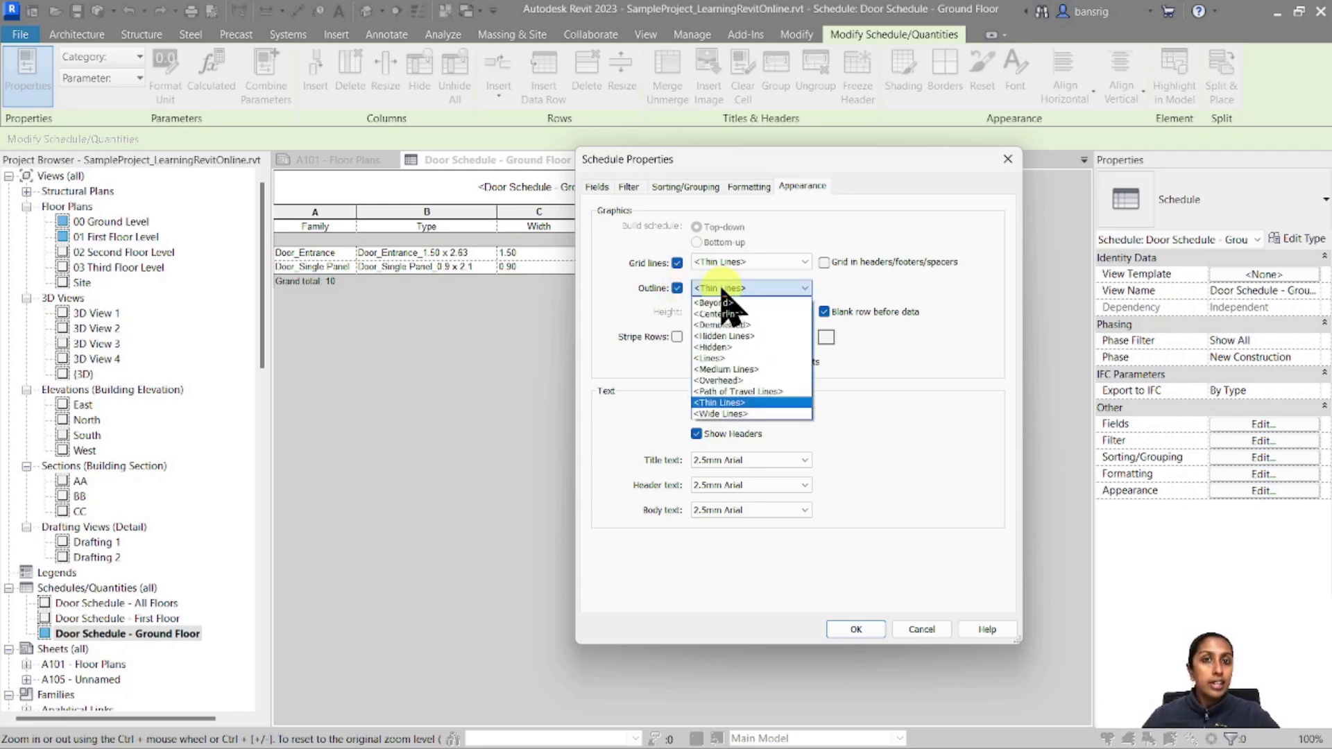
pyautogui.click(722, 413)
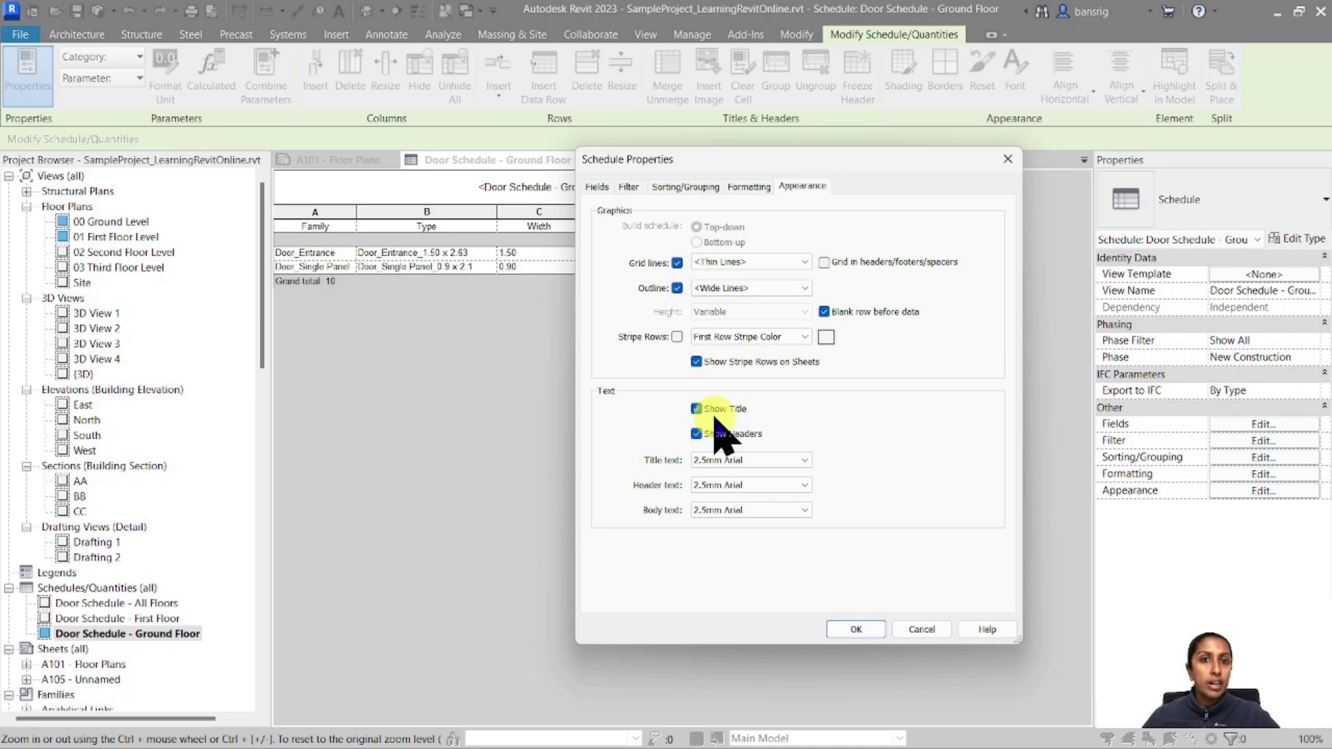
pyautogui.click(856, 629)
# Step: Close the 00 Ground Level view, tile the ground floor schedule beside sheet A101, and examine the schedule's outline on the sheet
pyautogui.click(699, 161)
pyautogui.click(645, 34)
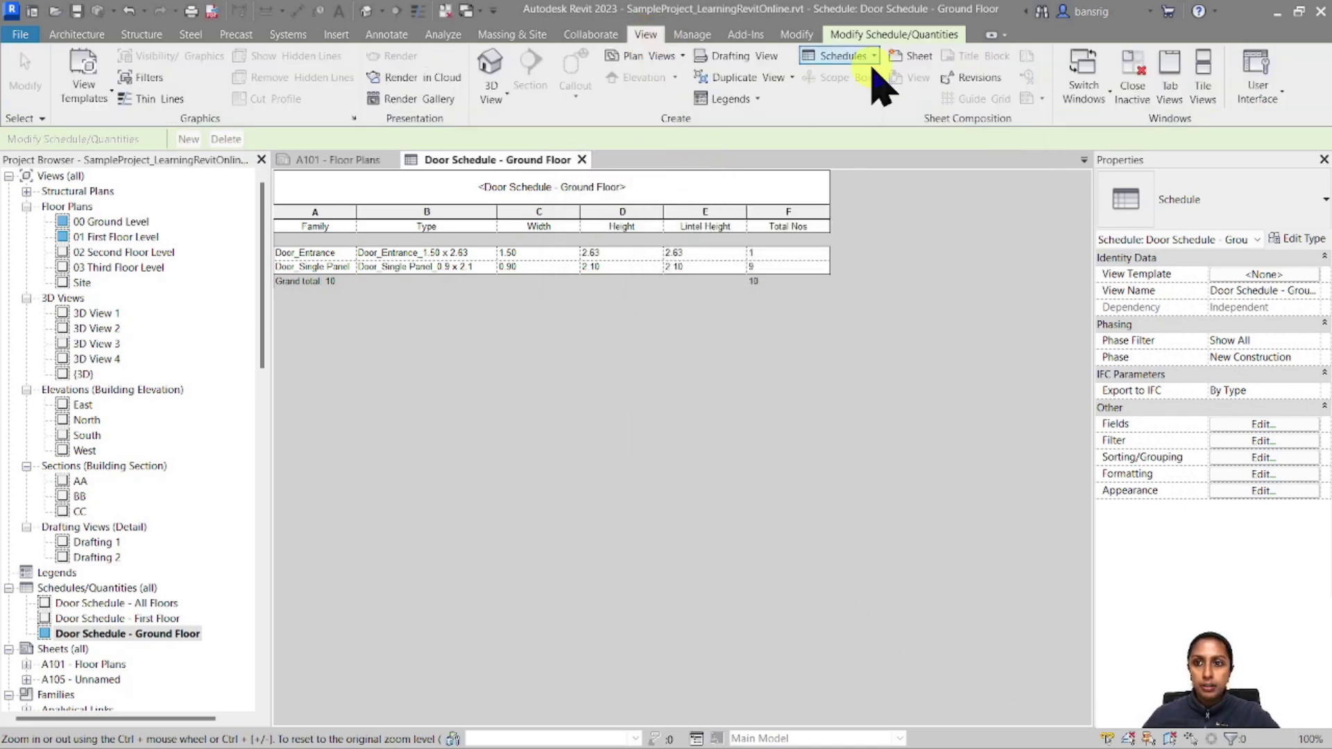
pyautogui.click(1203, 78)
pyautogui.scroll(4, 805, 409)
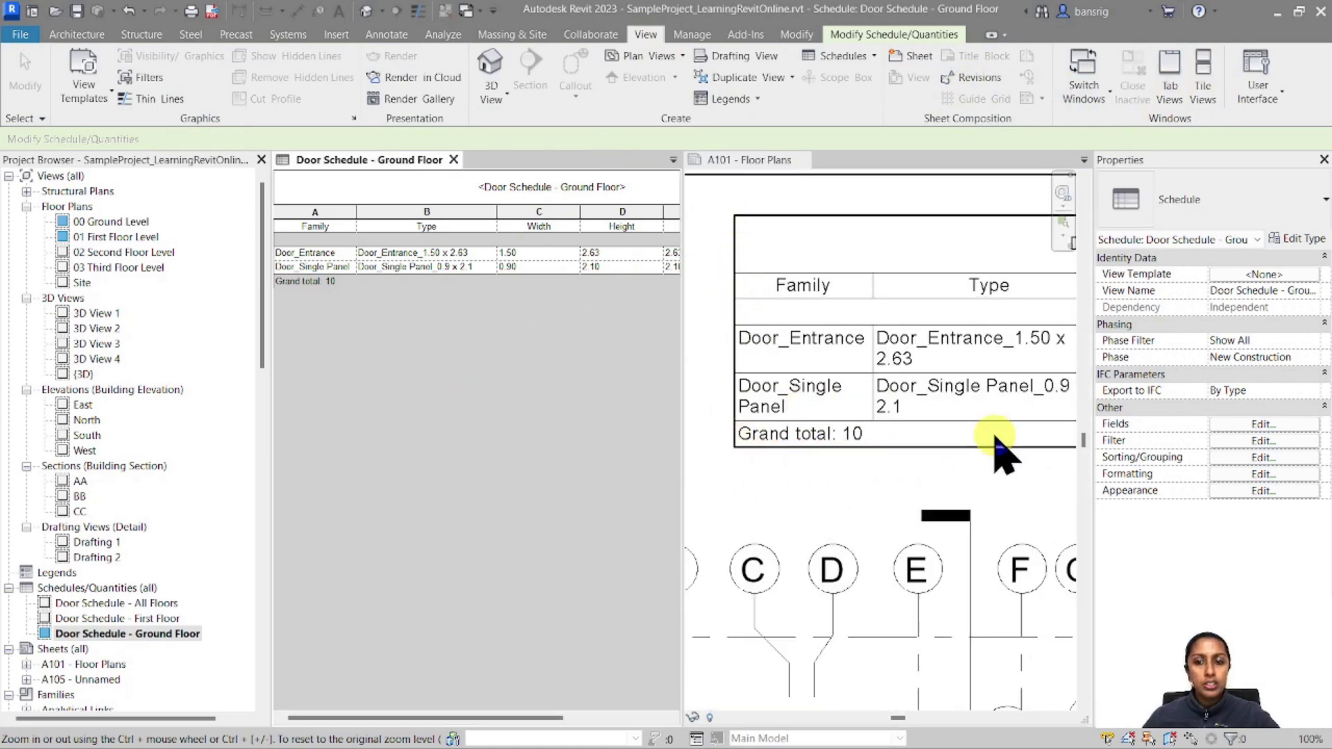
pyautogui.scroll(-4, 996, 446)
pyautogui.click(981, 402)
pyautogui.moveTo(909, 414); pyautogui.dragTo(1020, 425, button='middle')
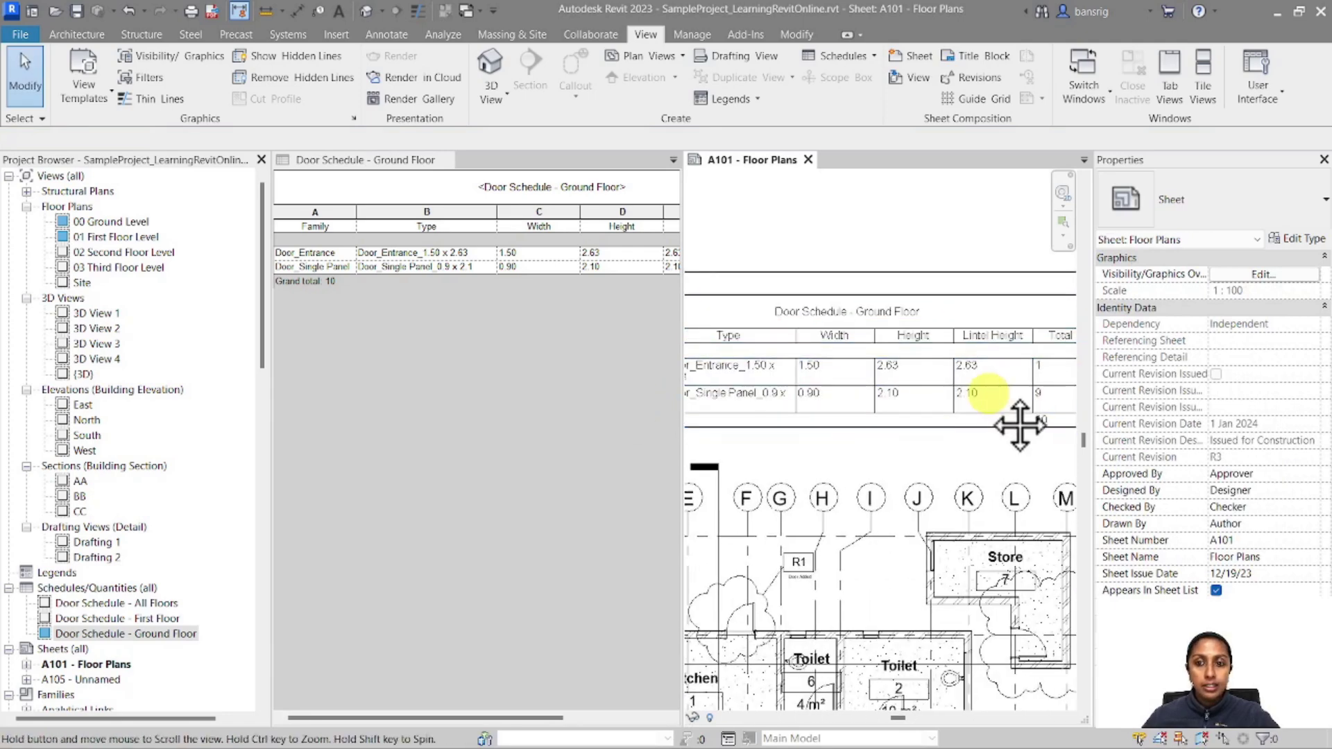
pyautogui.scroll(5, 777, 315)
pyautogui.scroll(-6, 1038, 375)
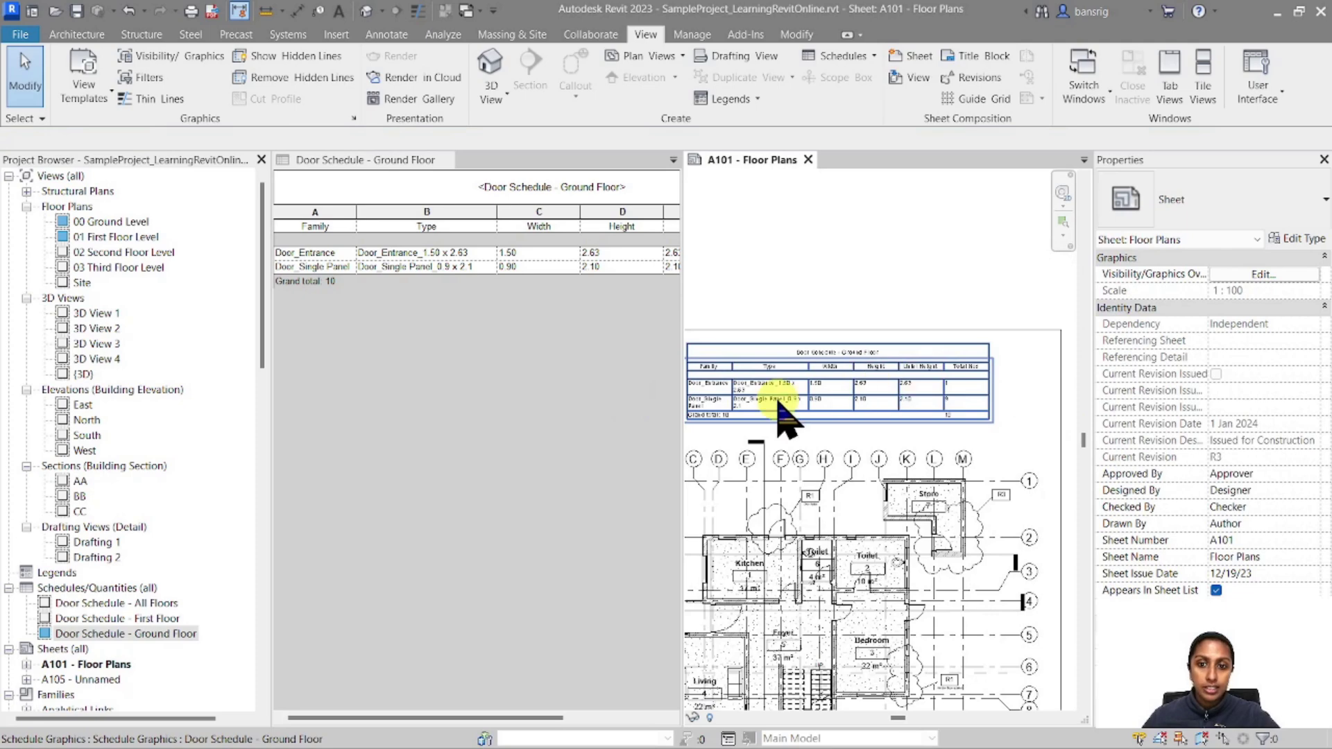
pyautogui.moveTo(809, 428); pyautogui.dragTo(847, 446, button='middle')
# Step: Enable stripe rows in the ground floor door schedule with a light cyan first row stripe color
pyautogui.click(464, 385)
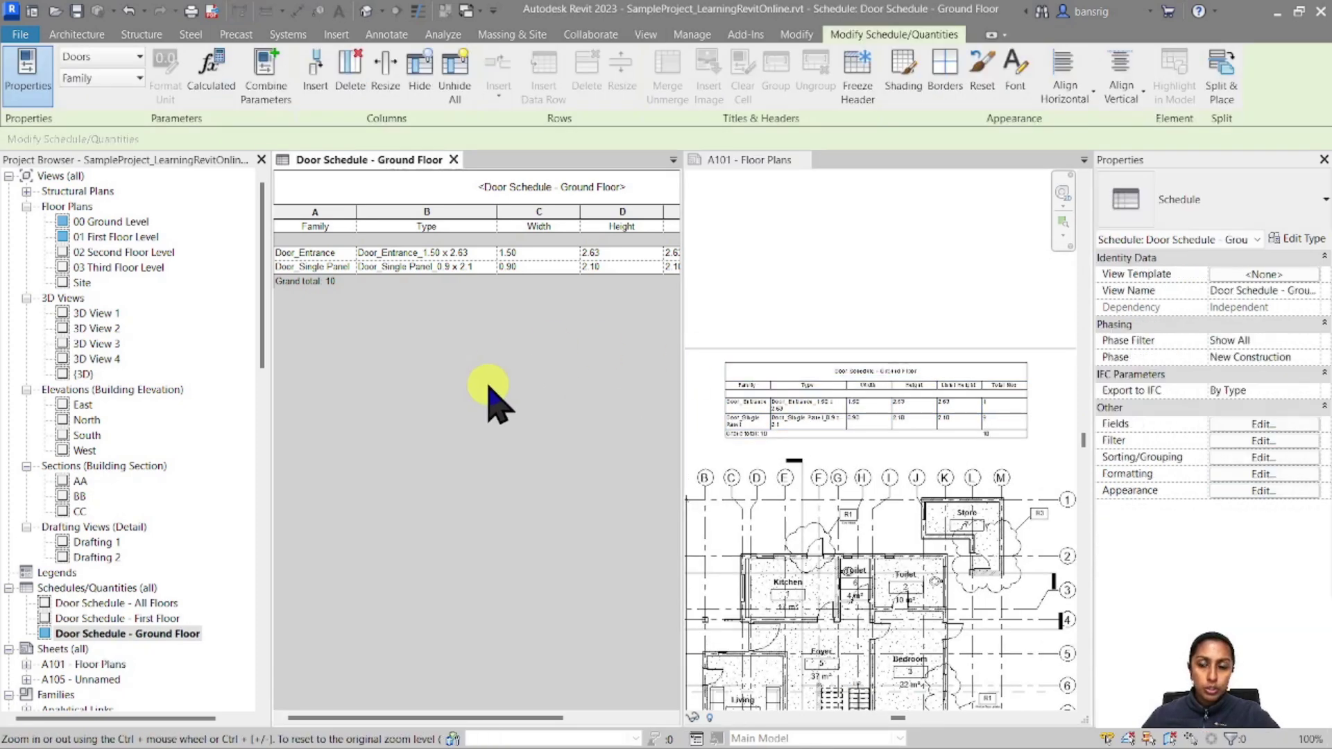
pyautogui.click(1239, 493)
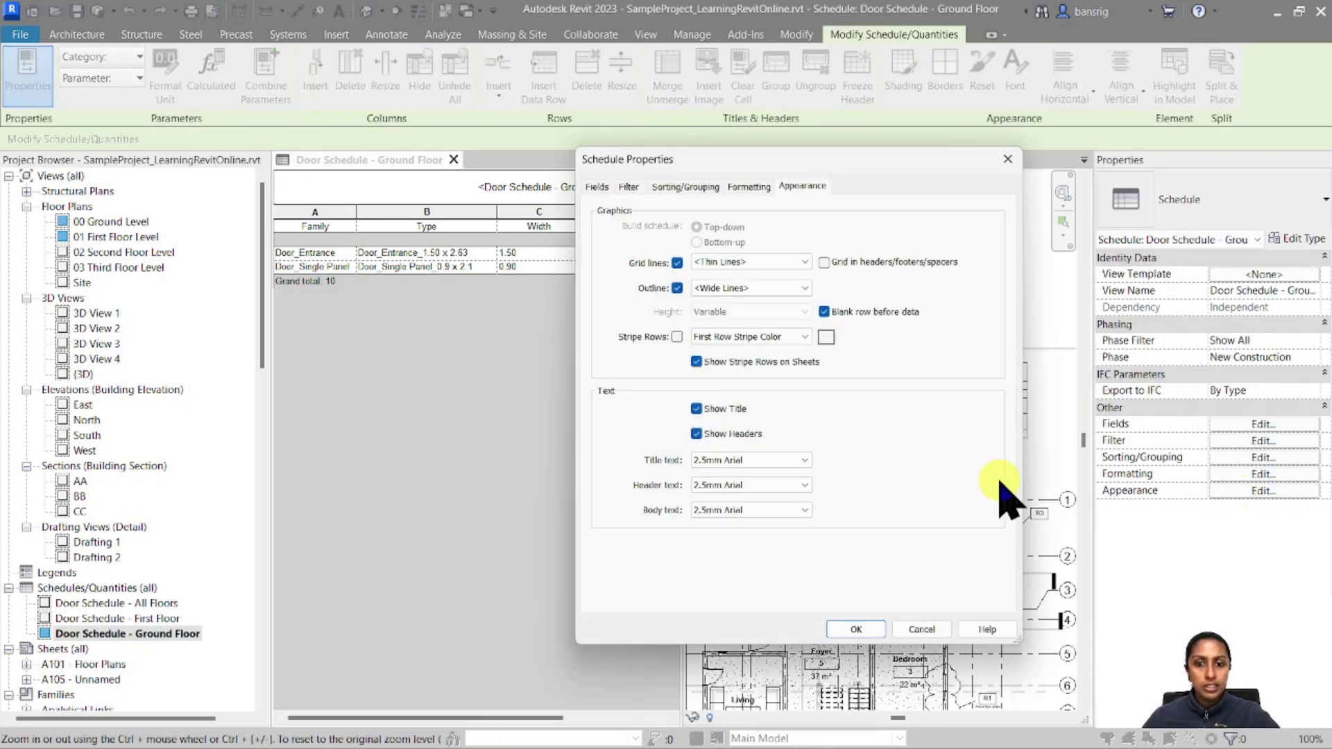
pyautogui.click(827, 338)
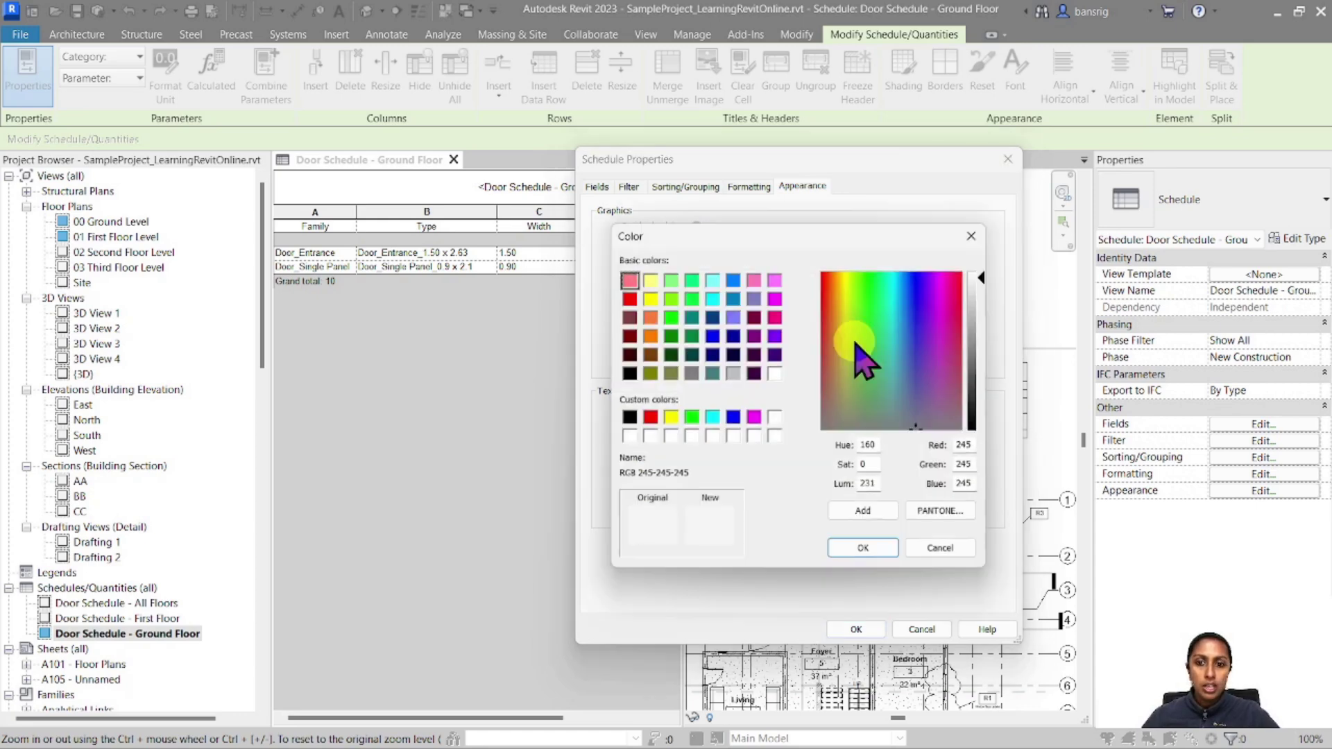
pyautogui.click(712, 281)
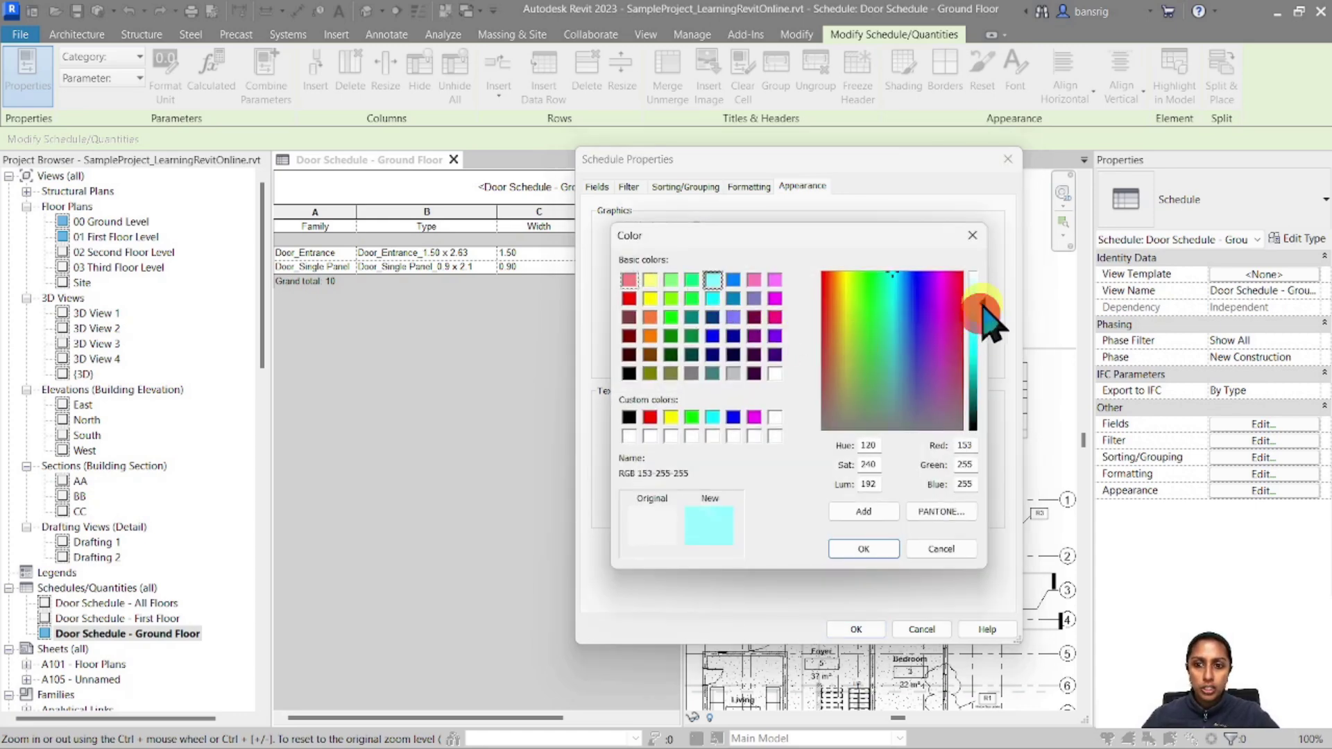
pyautogui.moveTo(982, 310); pyautogui.dragTo(983, 285)
pyautogui.click(868, 549)
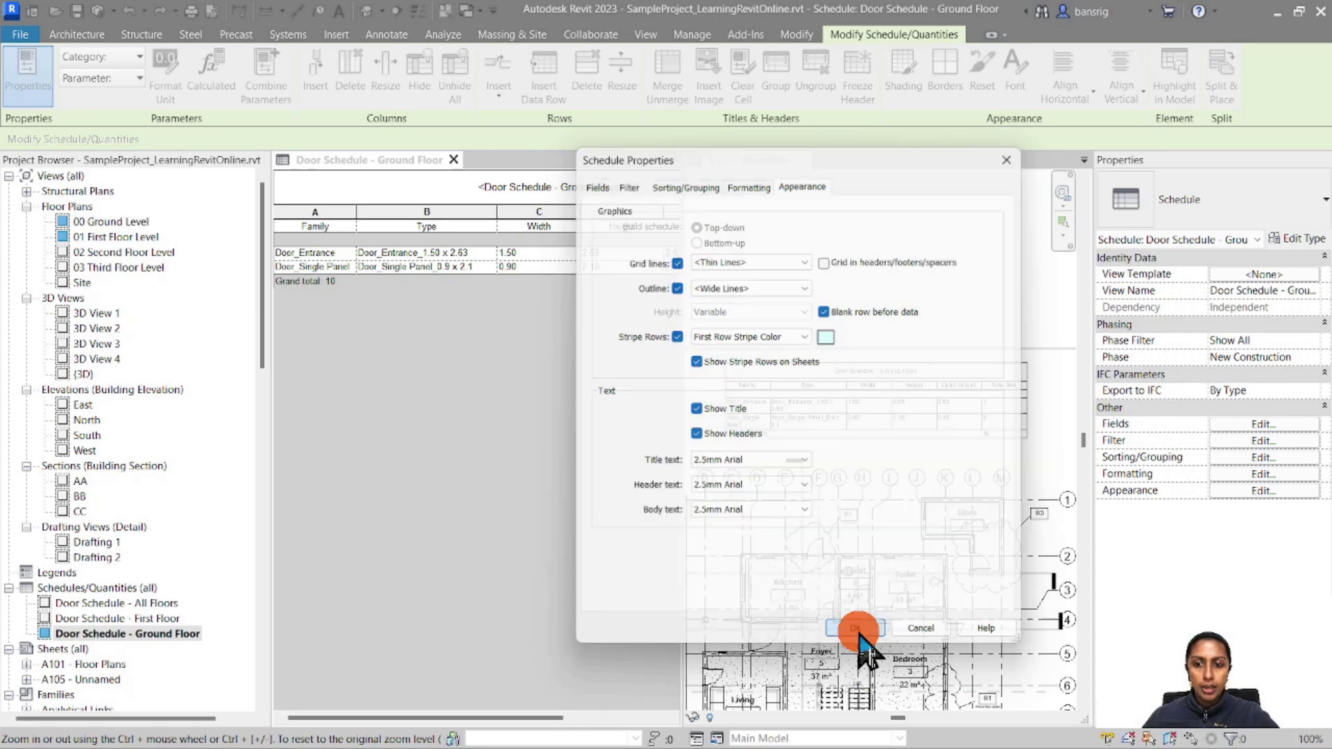
pyautogui.click(856, 629)
pyautogui.scroll(3, 801, 462)
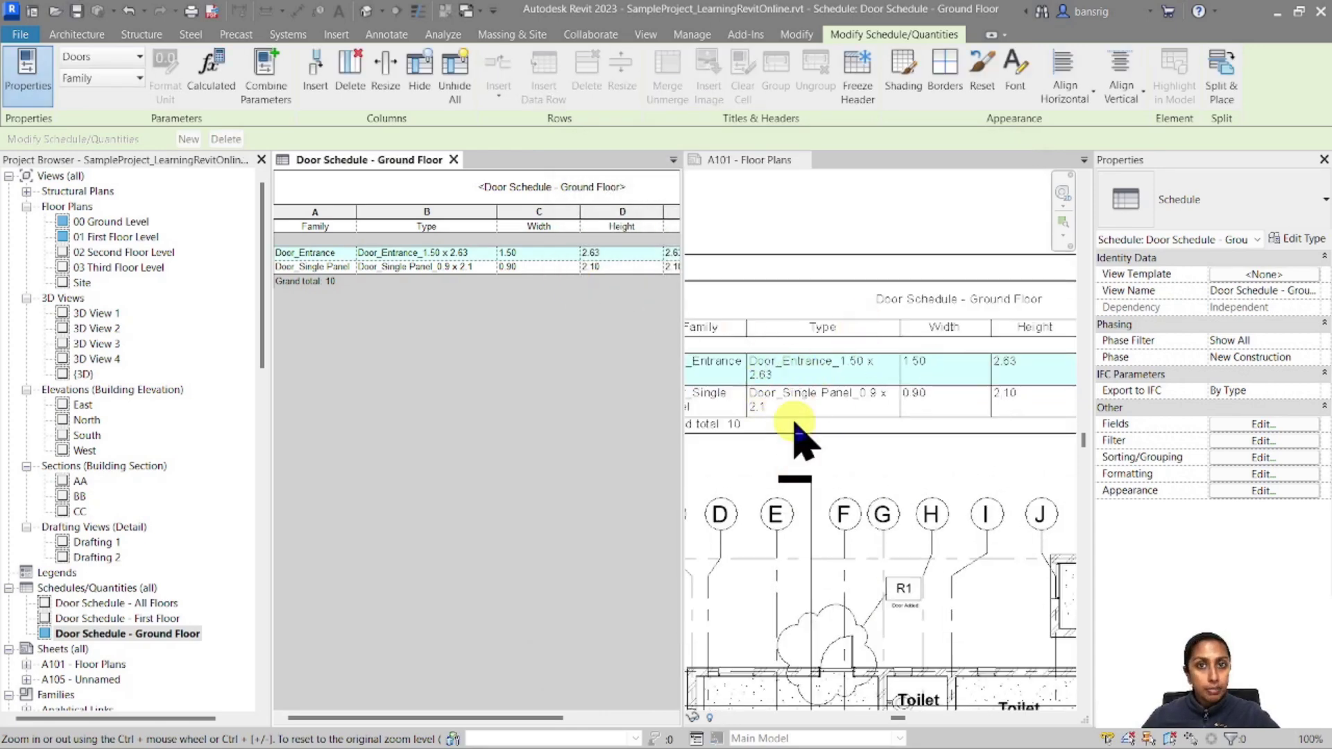
# Step: Turn off stripe rows in the ground floor door schedule's appearance settings
pyautogui.click(1264, 491)
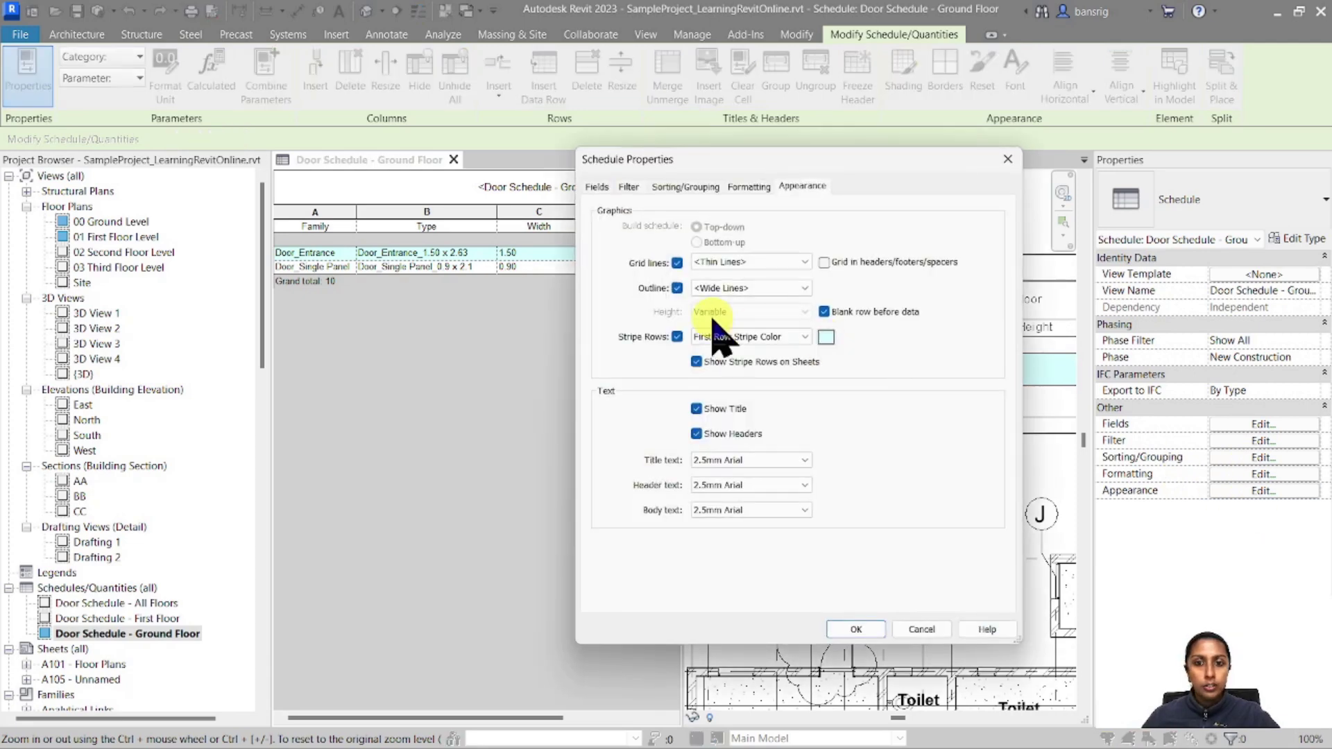
pyautogui.click(858, 629)
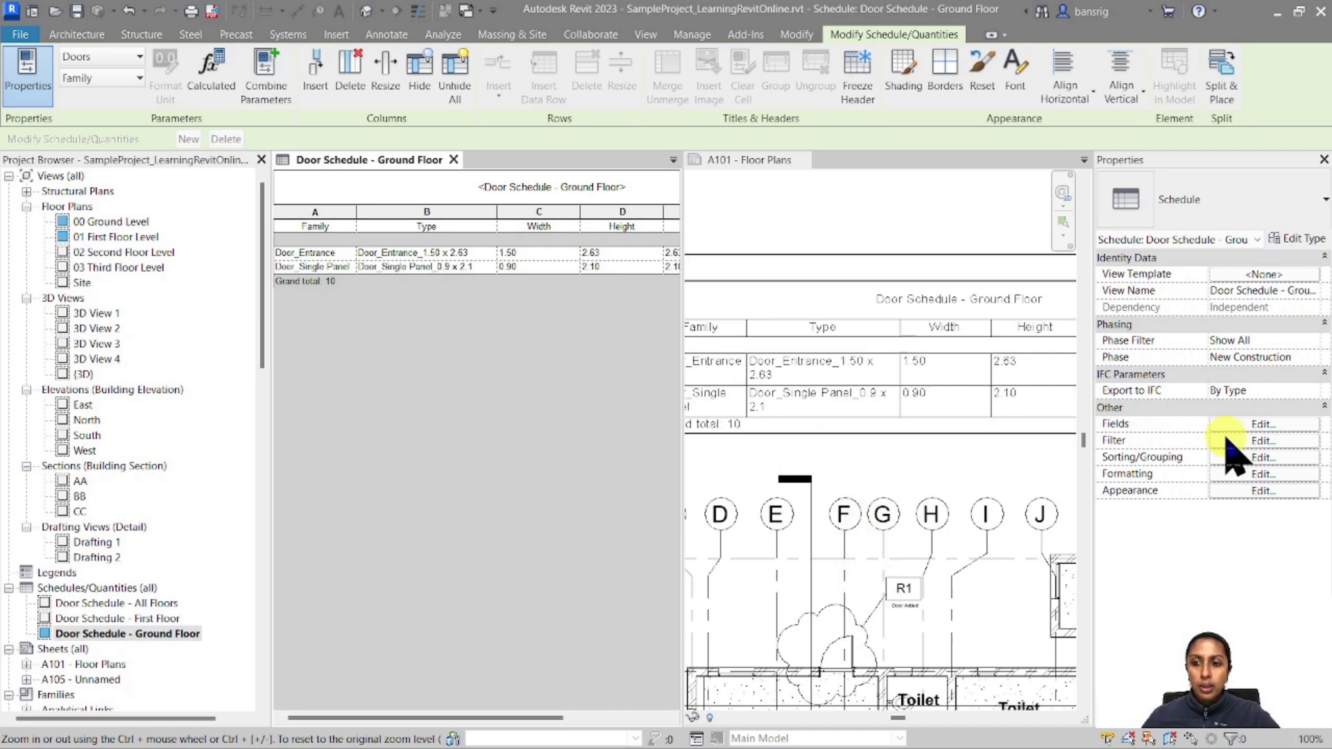
# Step: Check which text types are available for the schedule's title and cancel the appearance settings
pyautogui.click(1263, 490)
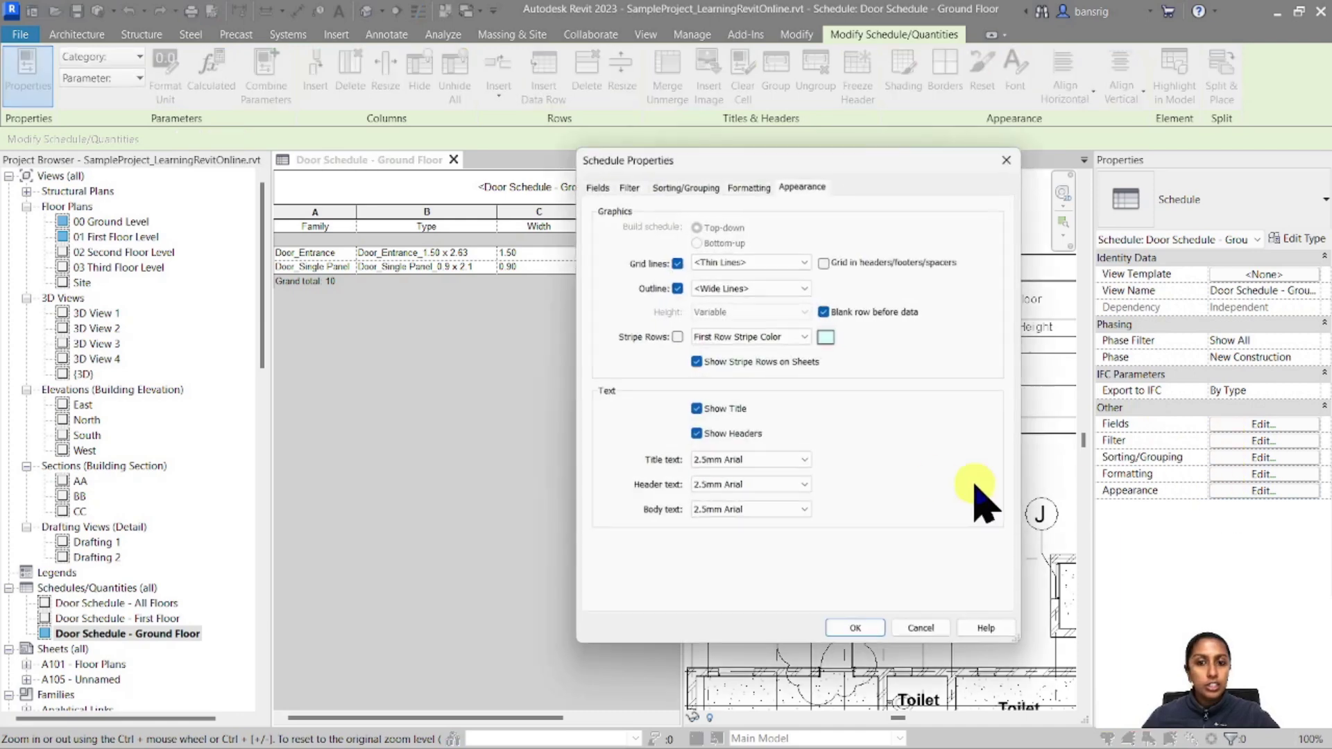
pyautogui.click(735, 460)
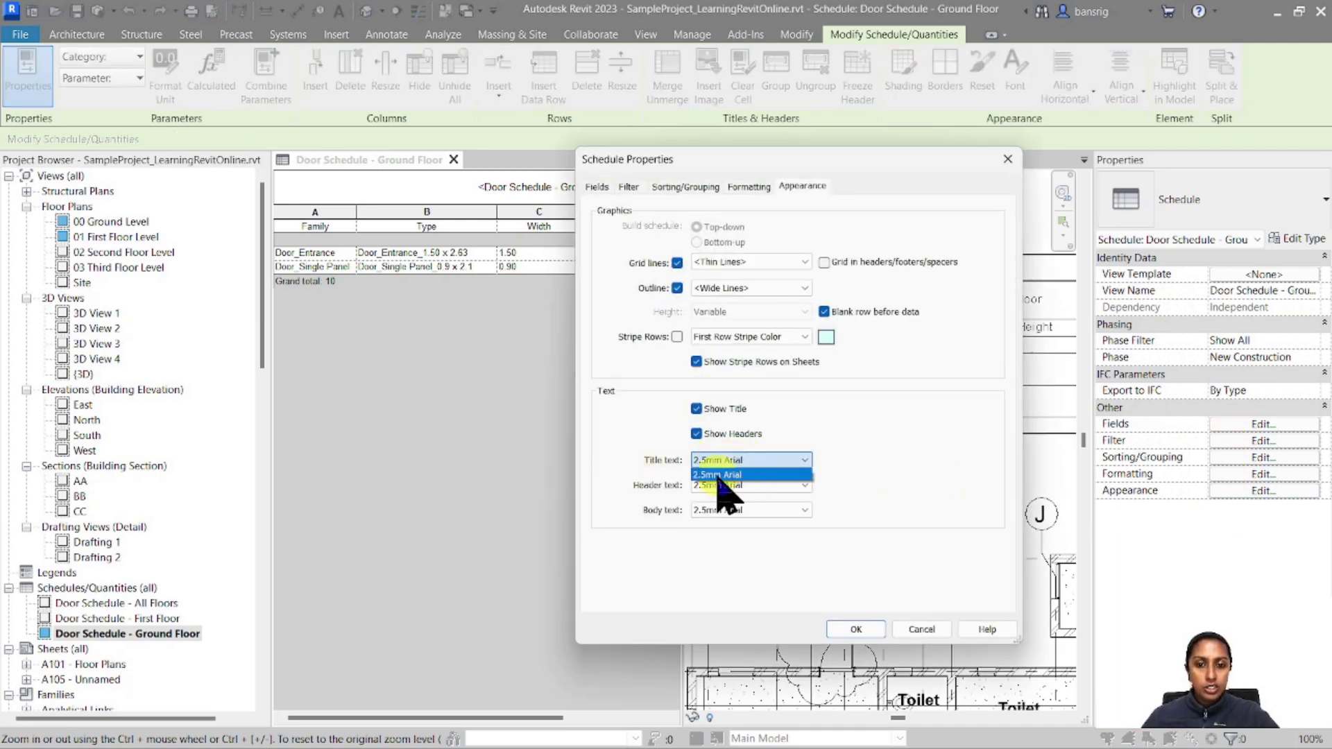
pyautogui.click(892, 455)
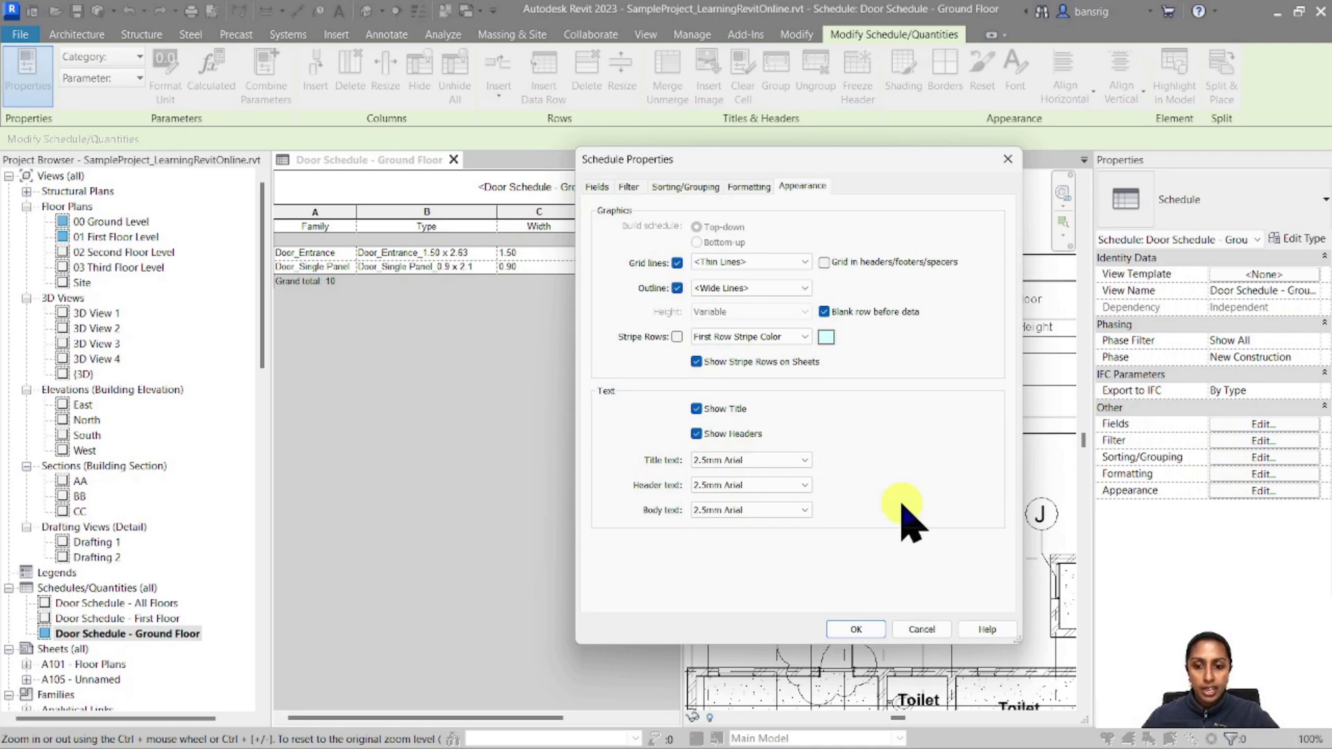
pyautogui.click(922, 629)
# Step: Start a text note on sheet A101 and duplicate the 2.5mm Arial text type under the name 5mm
pyautogui.click(406, 36)
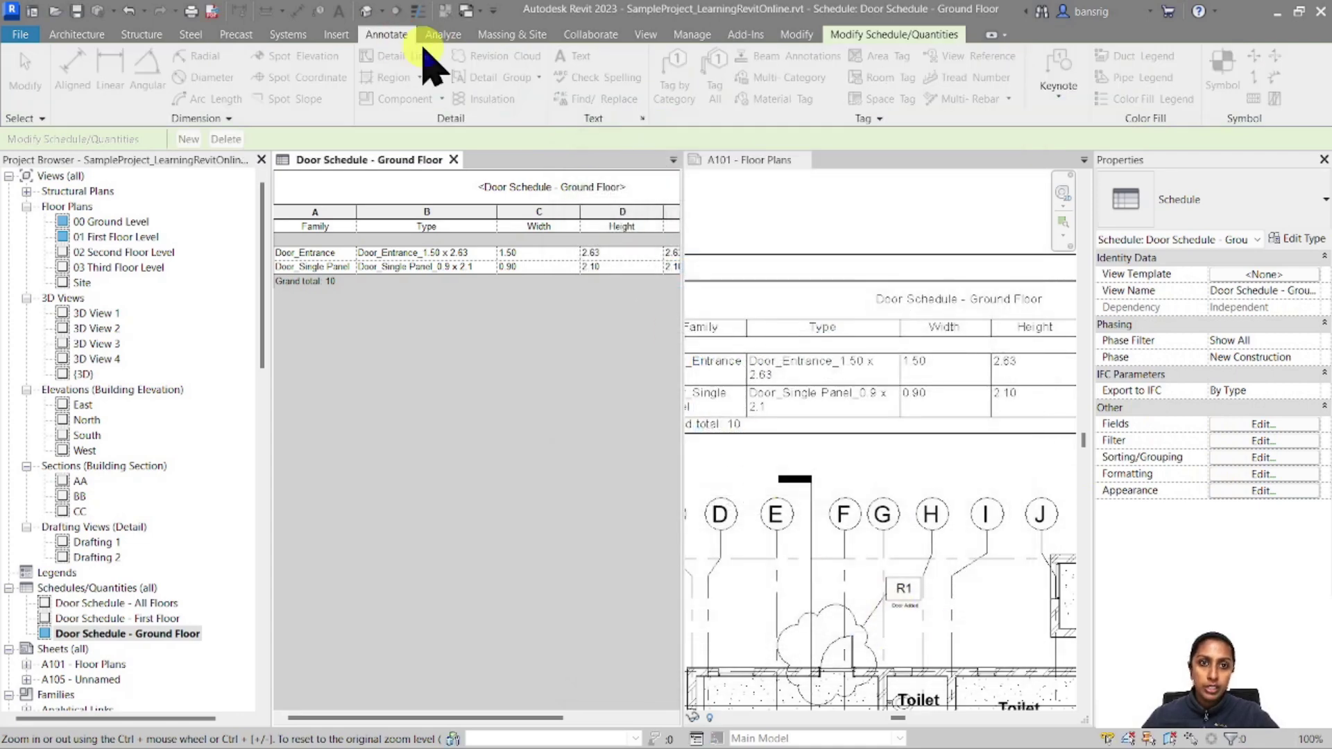
pyautogui.click(725, 229)
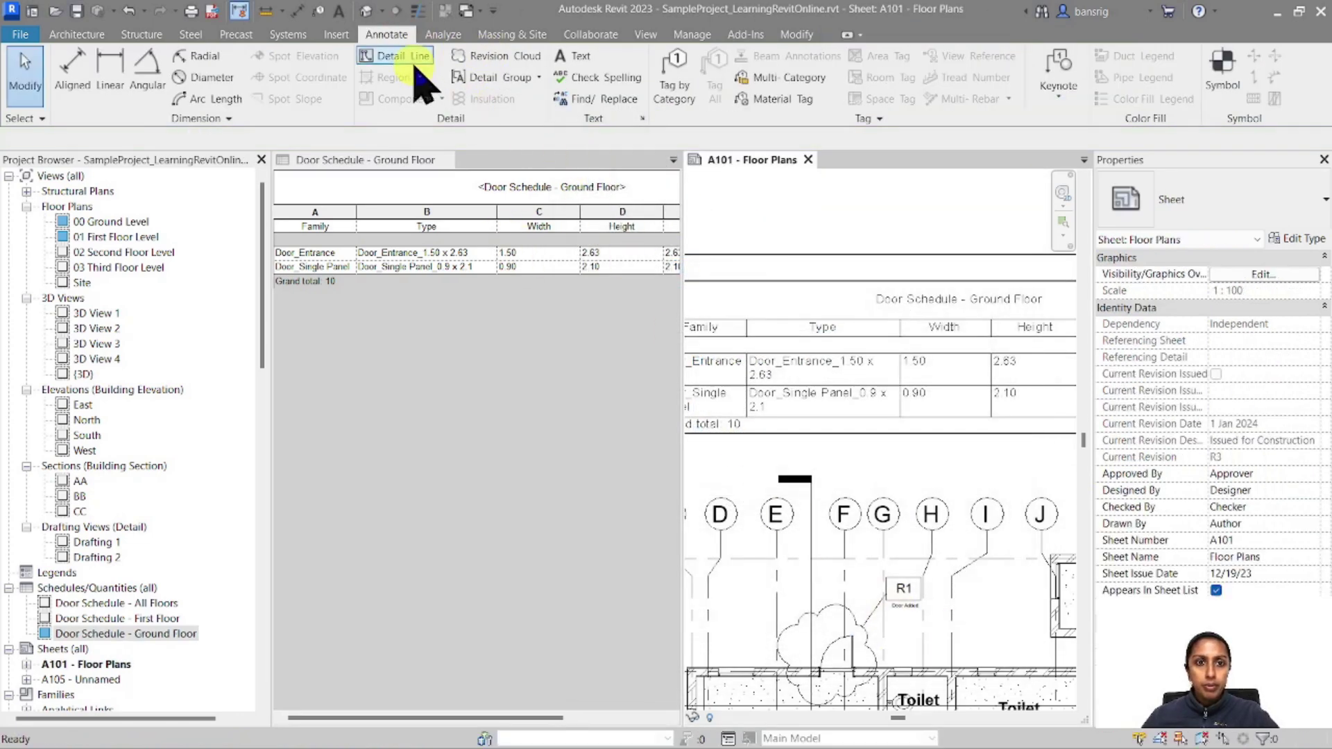
pyautogui.click(595, 65)
pyautogui.click(1297, 239)
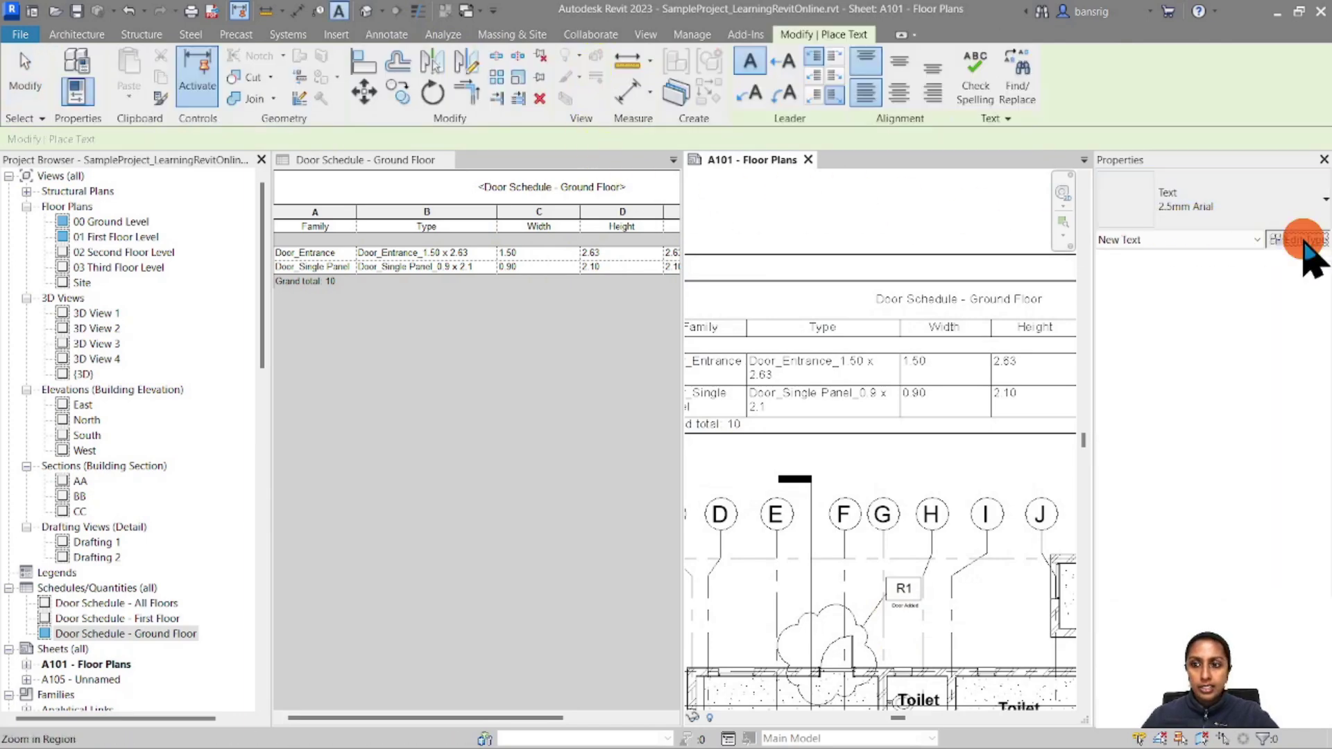
pyautogui.click(909, 174)
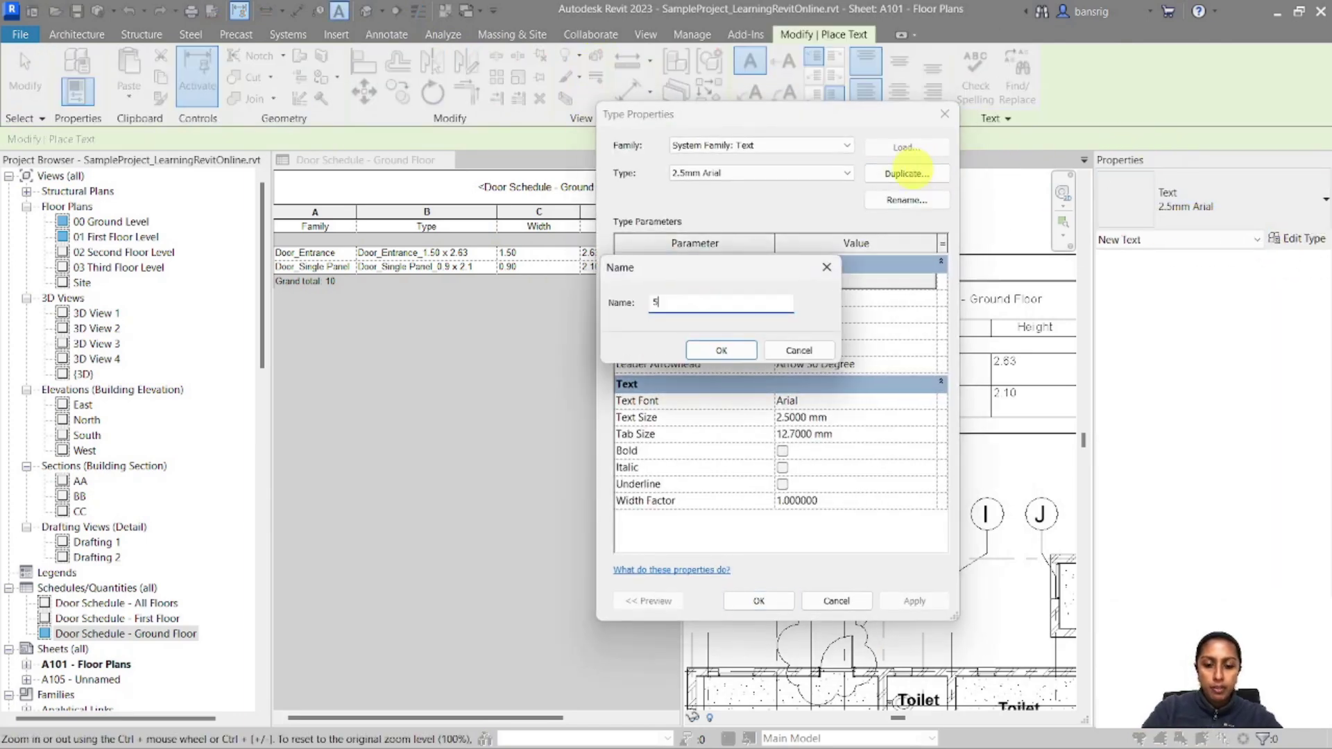
pyautogui.click(736, 350)
# Step: Set the 5mm text type's text size to 5 mm, choose it as the active text type and exit the Text tool
pyautogui.click(862, 417)
pyautogui.write('5')
pyautogui.click(790, 601)
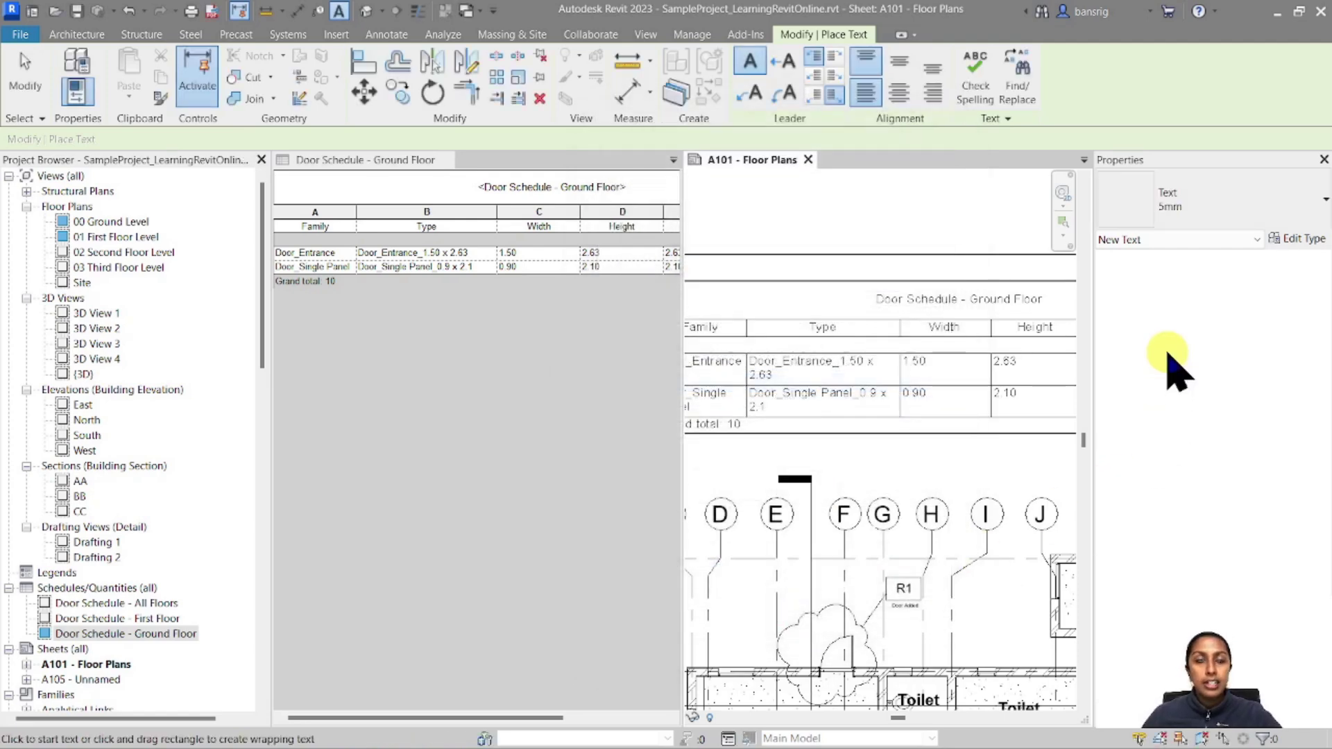
pyautogui.click(1237, 216)
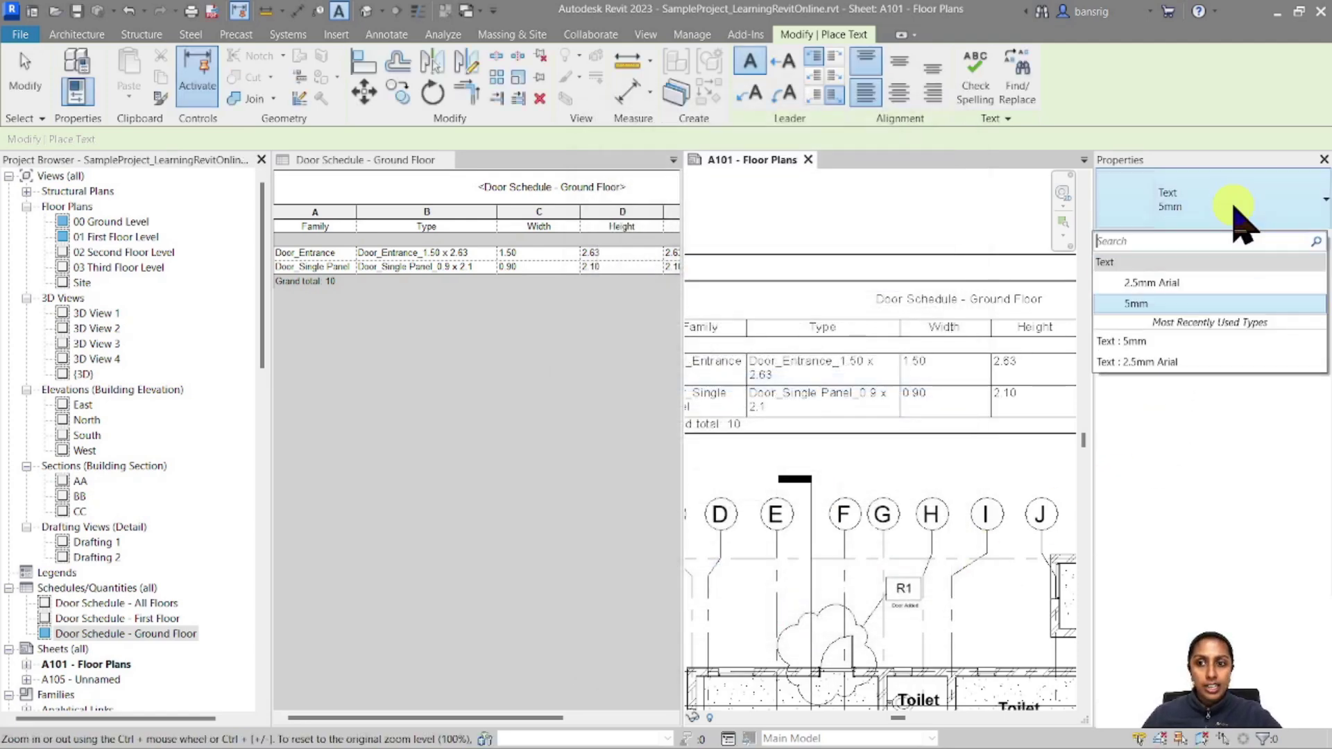
pyautogui.click(1179, 305)
pyautogui.press('Escape')
pyautogui.press('Escape')
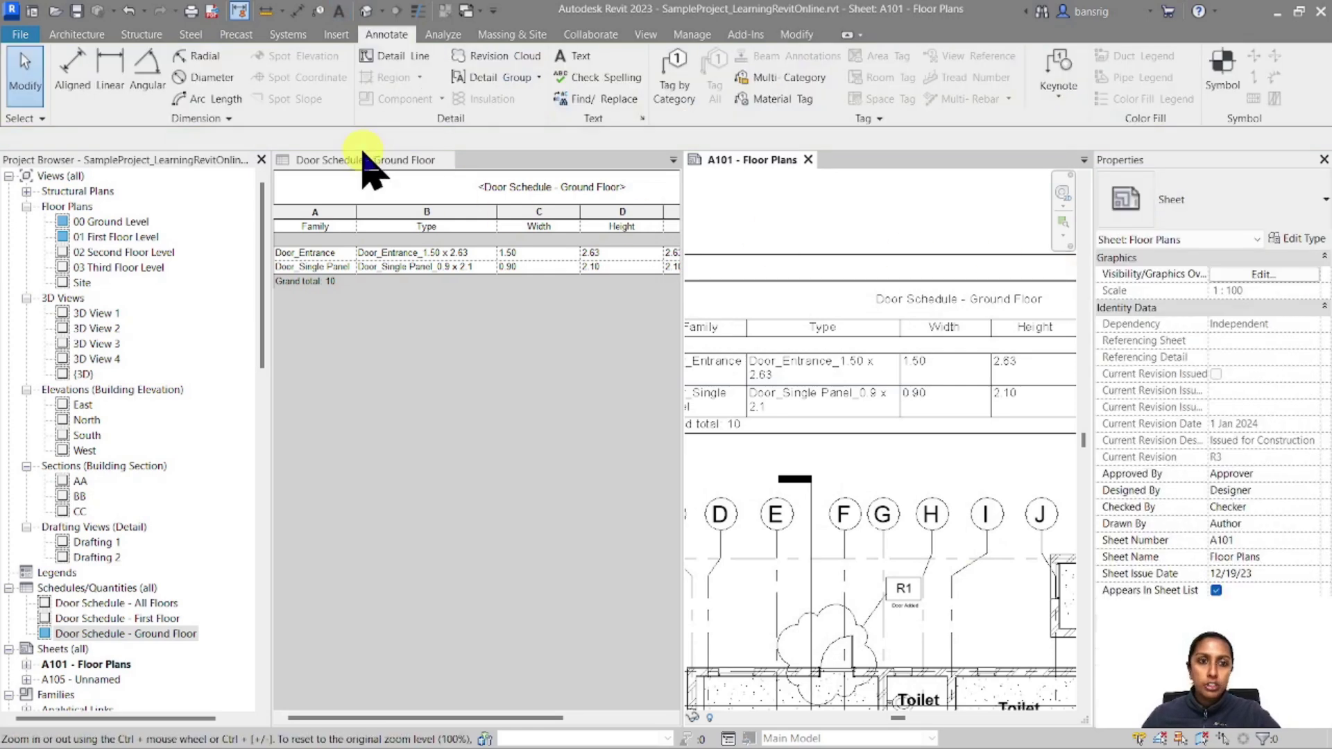
# Step: Set the title text of the ground floor door schedule to the 5mm text type in its appearance settings
pyautogui.click(633, 283)
pyautogui.click(1249, 490)
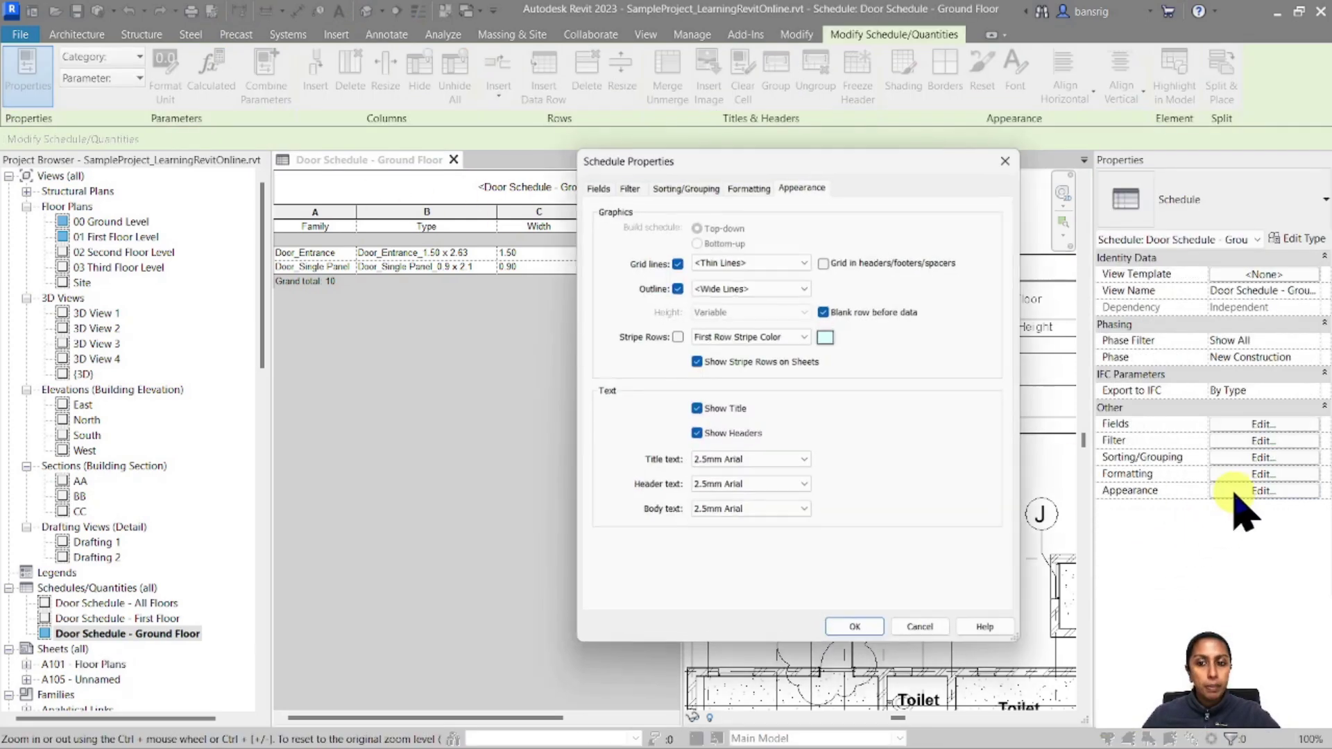
pyautogui.click(697, 462)
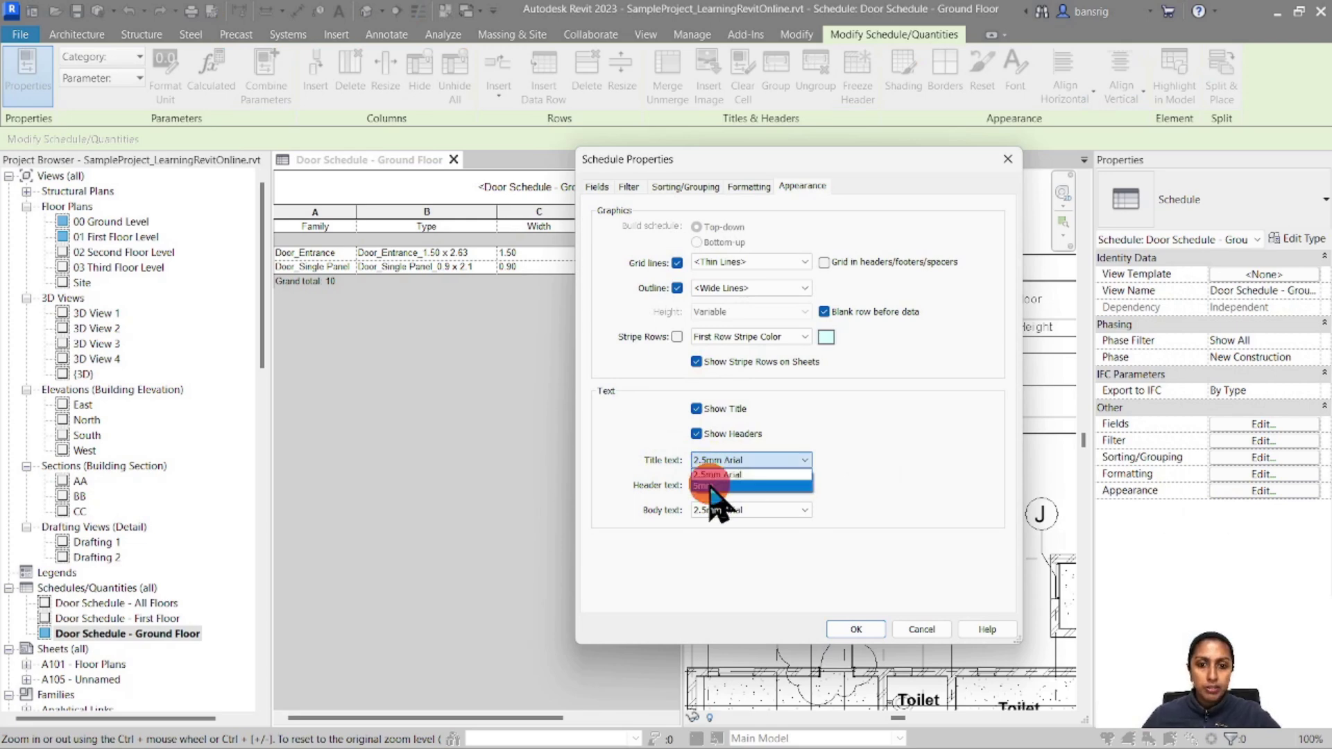
pyautogui.click(715, 486)
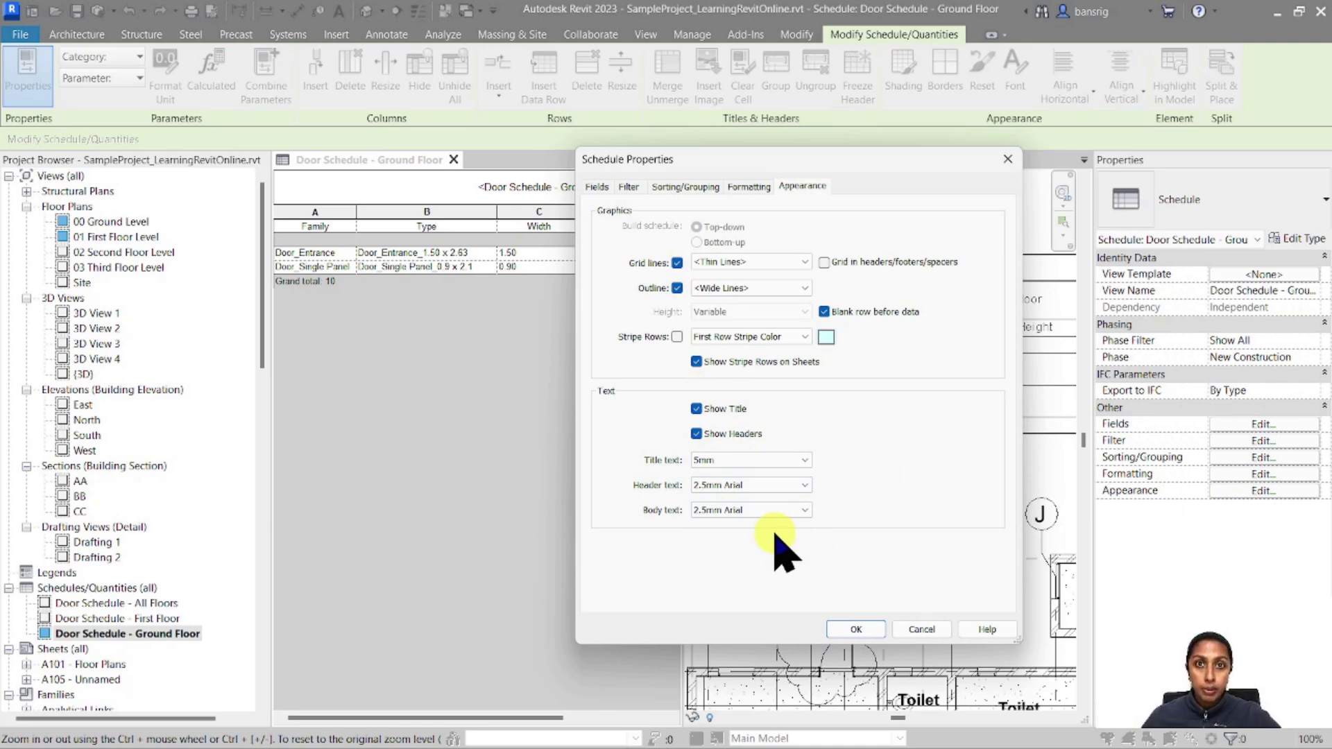
pyautogui.click(876, 628)
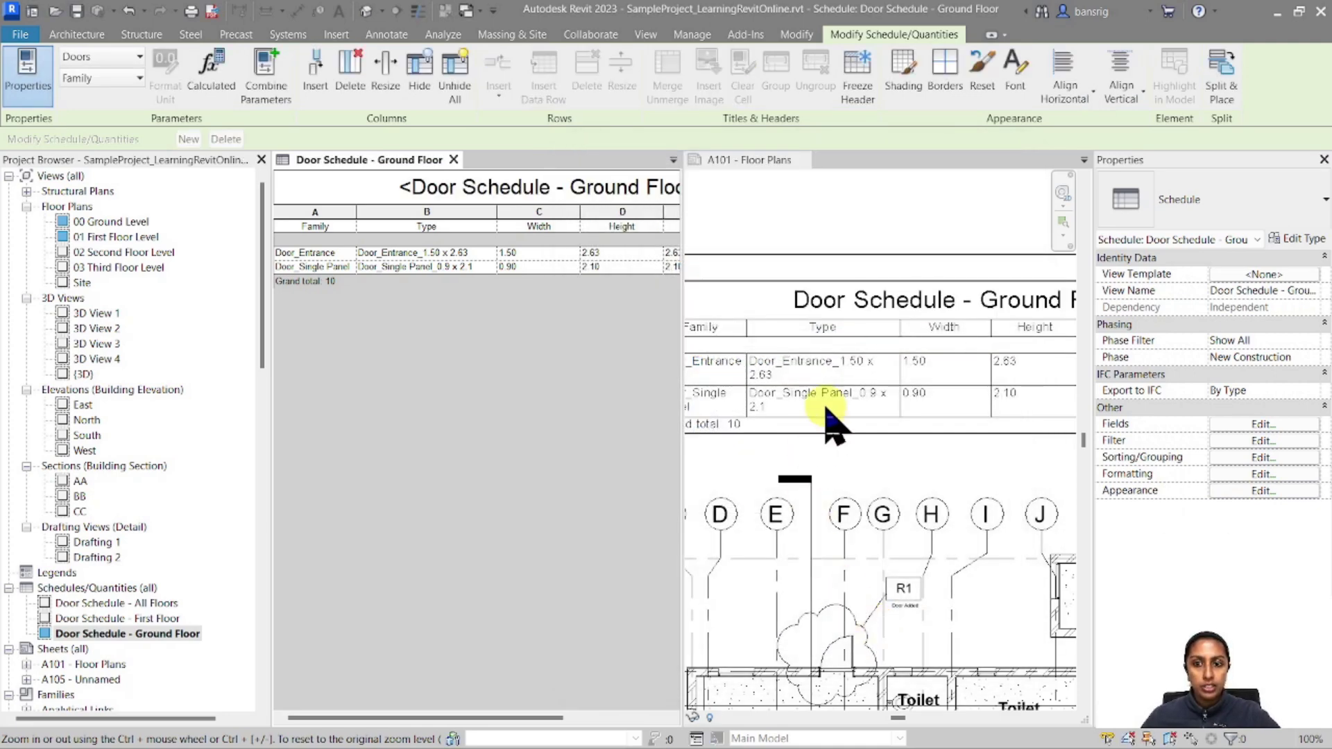
# Step: Select the ground floor door schedule on sheet A101 and switch the tiled windows to tabbed views
pyautogui.scroll(-2, 829, 406)
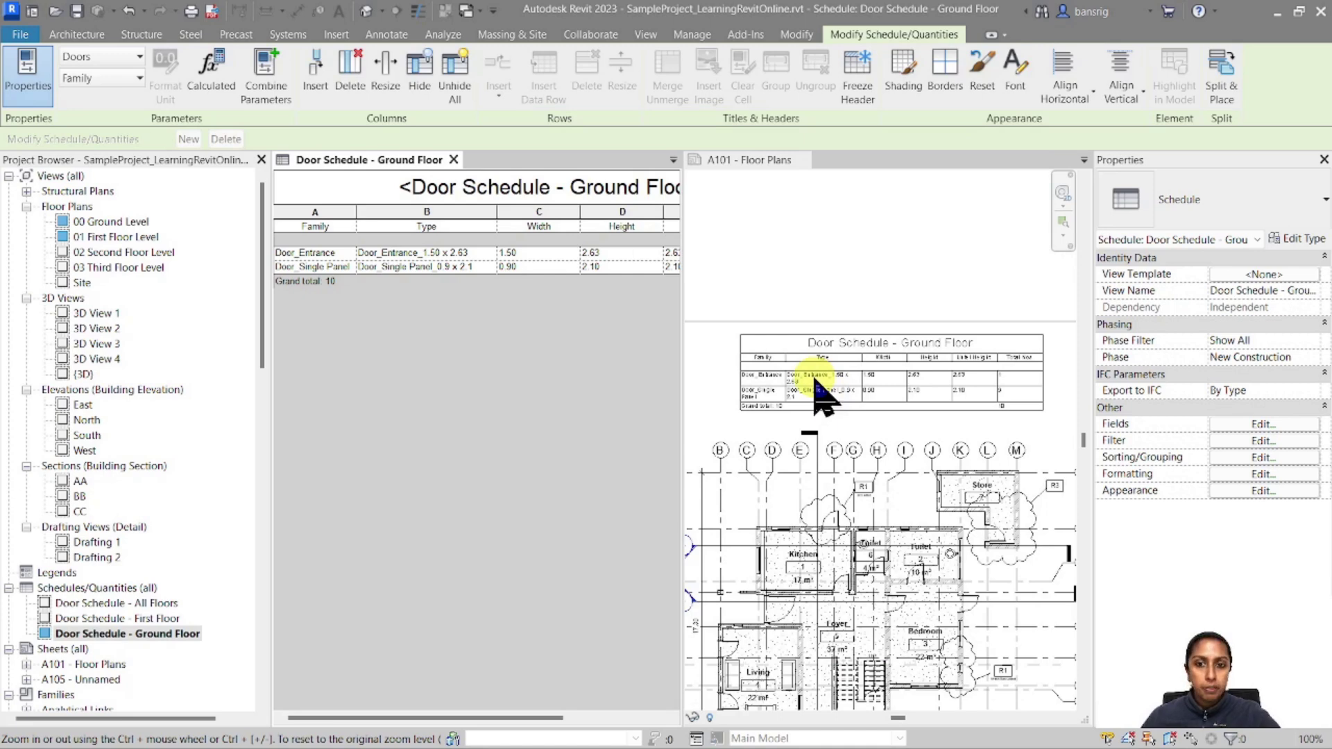
pyautogui.click(812, 383)
pyautogui.click(806, 362)
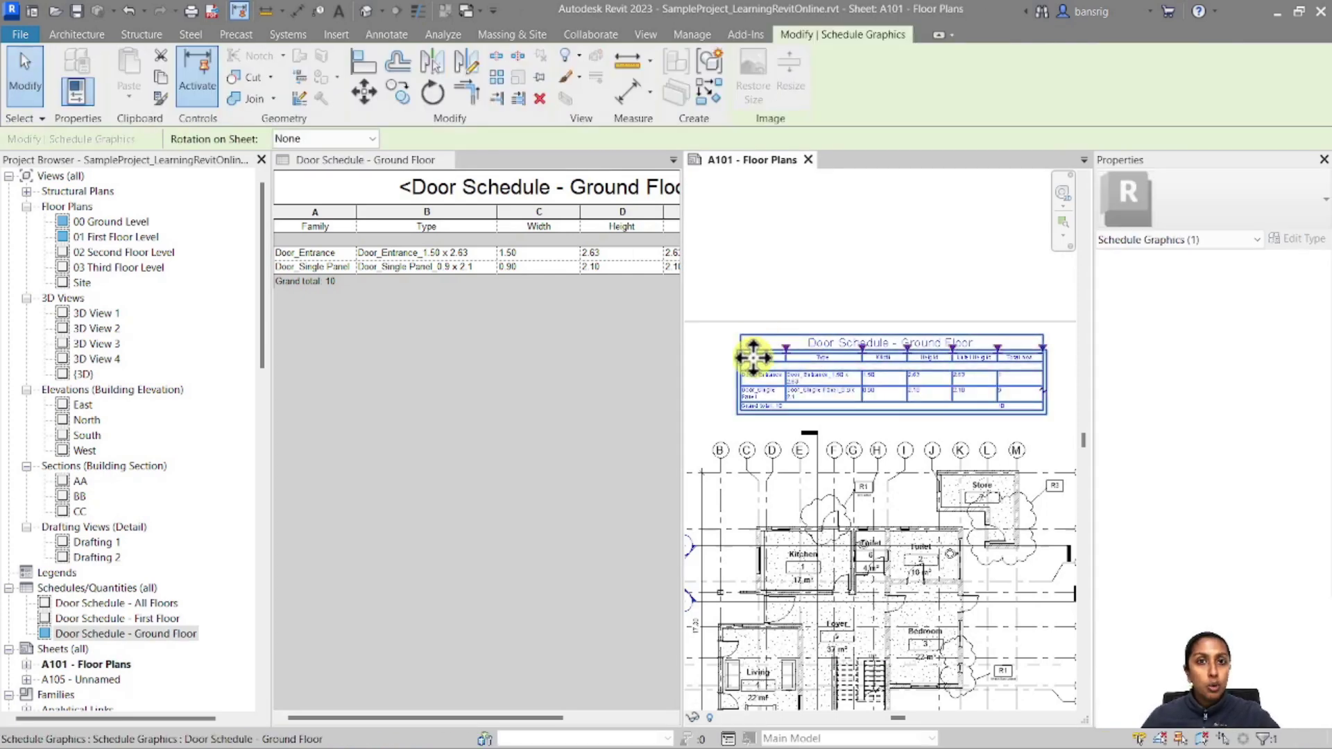
pyautogui.scroll(5, 1027, 358)
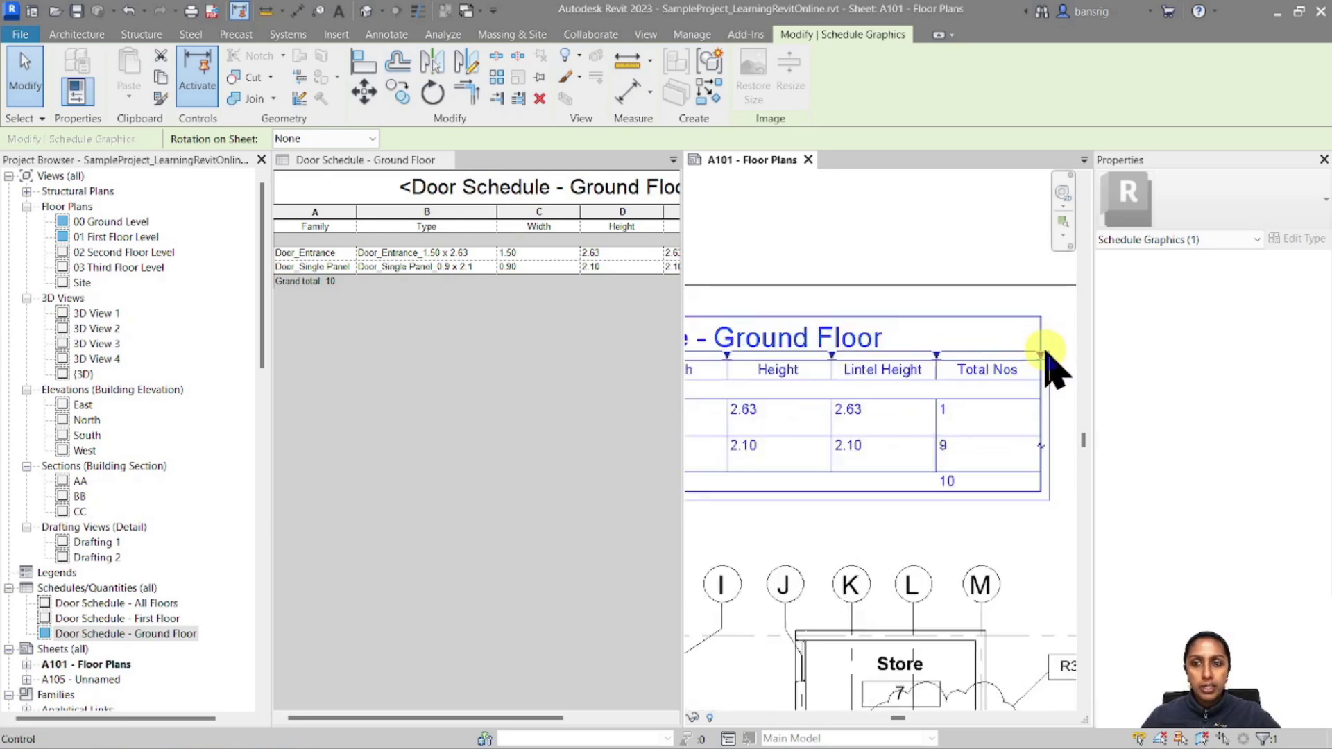
pyautogui.click(659, 36)
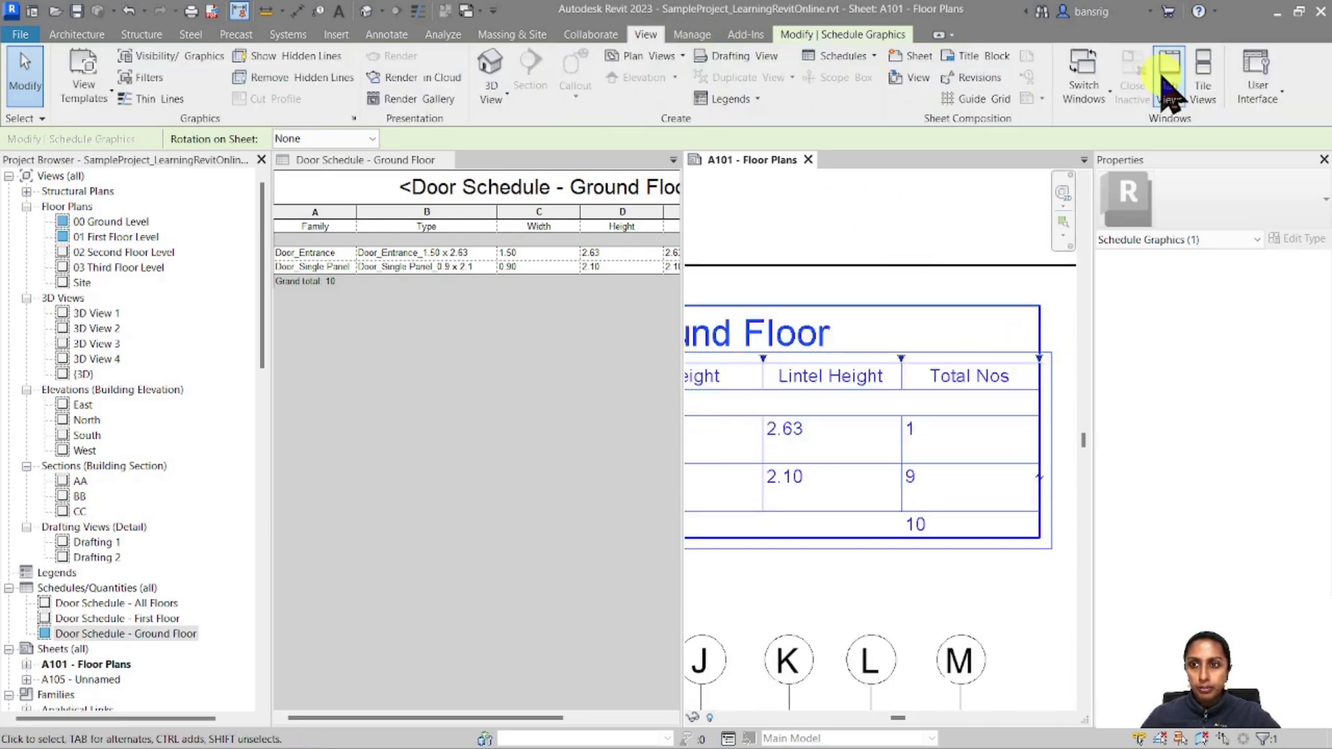
pyautogui.click(1170, 76)
# Step: Narrow the Lintel Height and Total Nos columns of the door schedule placed on sheet A101
pyautogui.scroll(-5, 895, 360)
pyautogui.scroll(4, 888, 378)
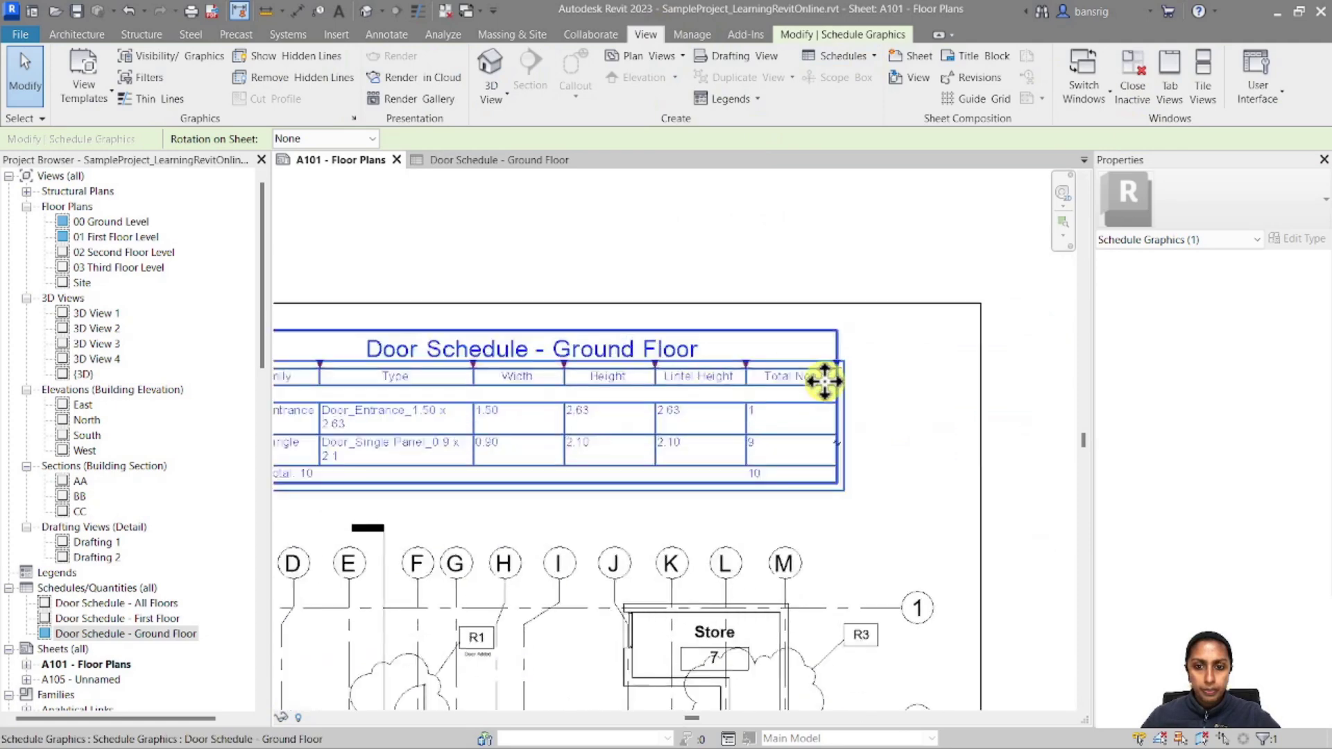
pyautogui.moveTo(835, 362); pyautogui.dragTo(694, 362)
pyautogui.moveTo(619, 419); pyautogui.dragTo(862, 425, button='middle')
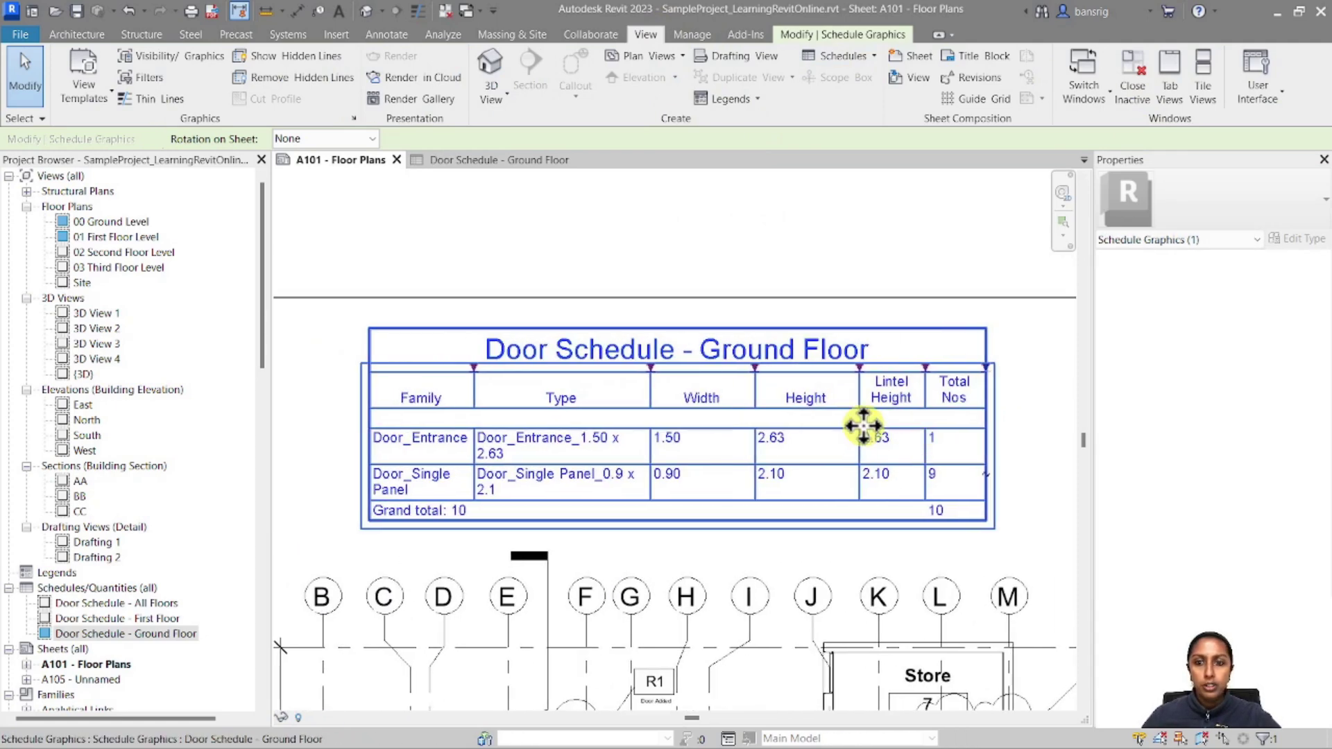
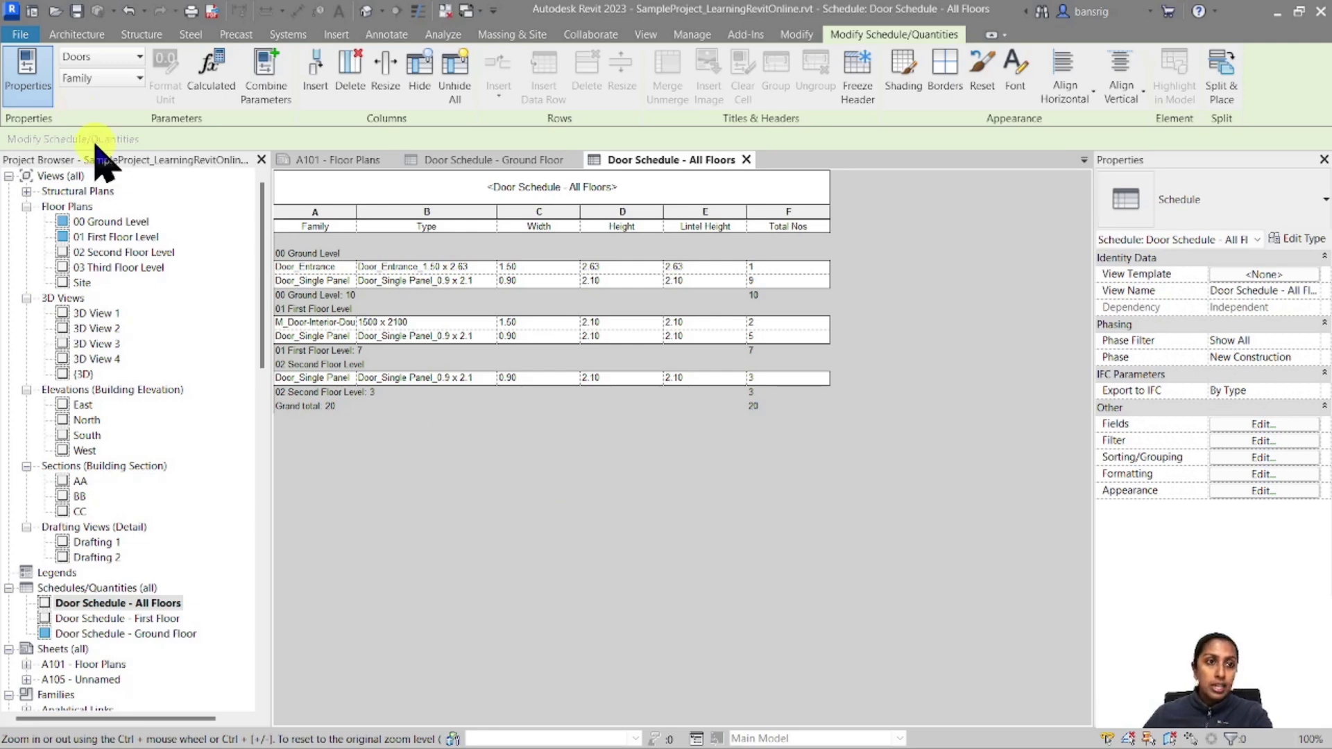
# Step: Export the all-floors door schedule to the Desktop as the CSV file Door Schedule - All Floors, using a comma field delimiter and no text qualifier
pyautogui.click(20, 34)
pyautogui.moveTo(95, 324)
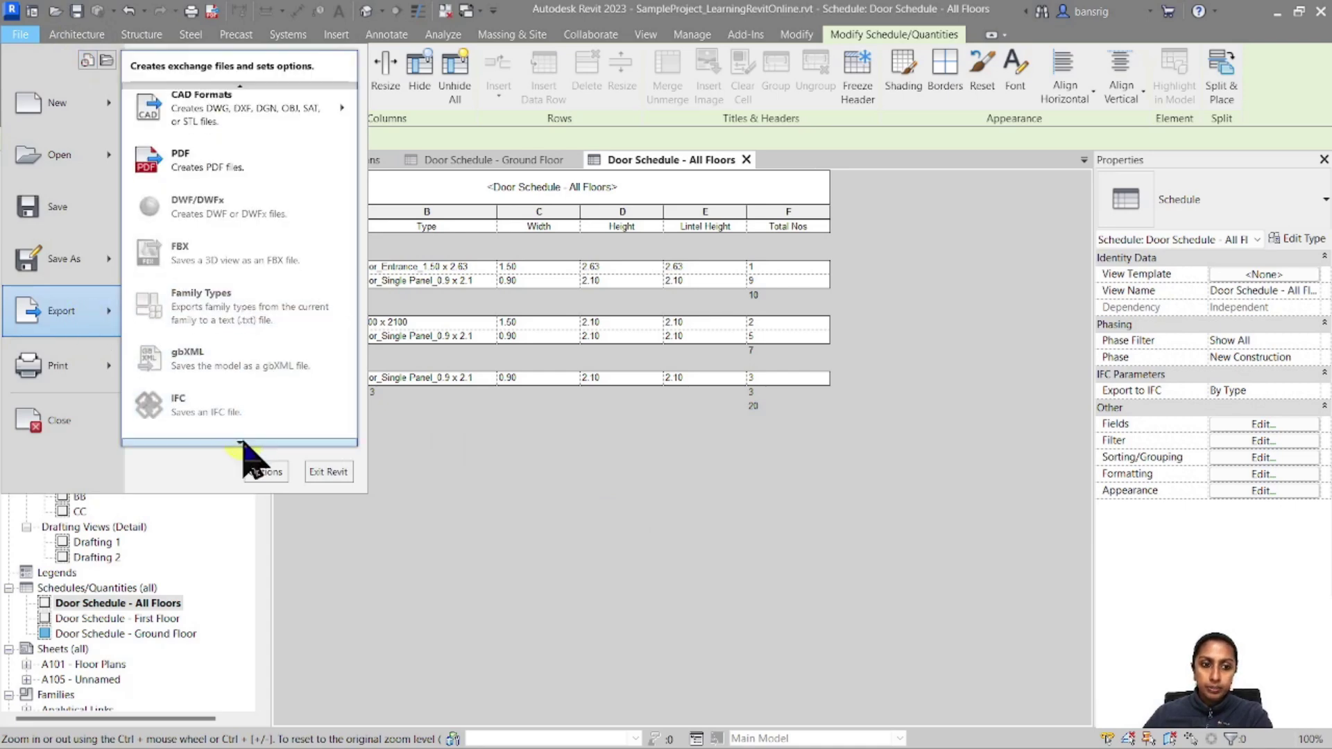
pyautogui.moveTo(233, 392)
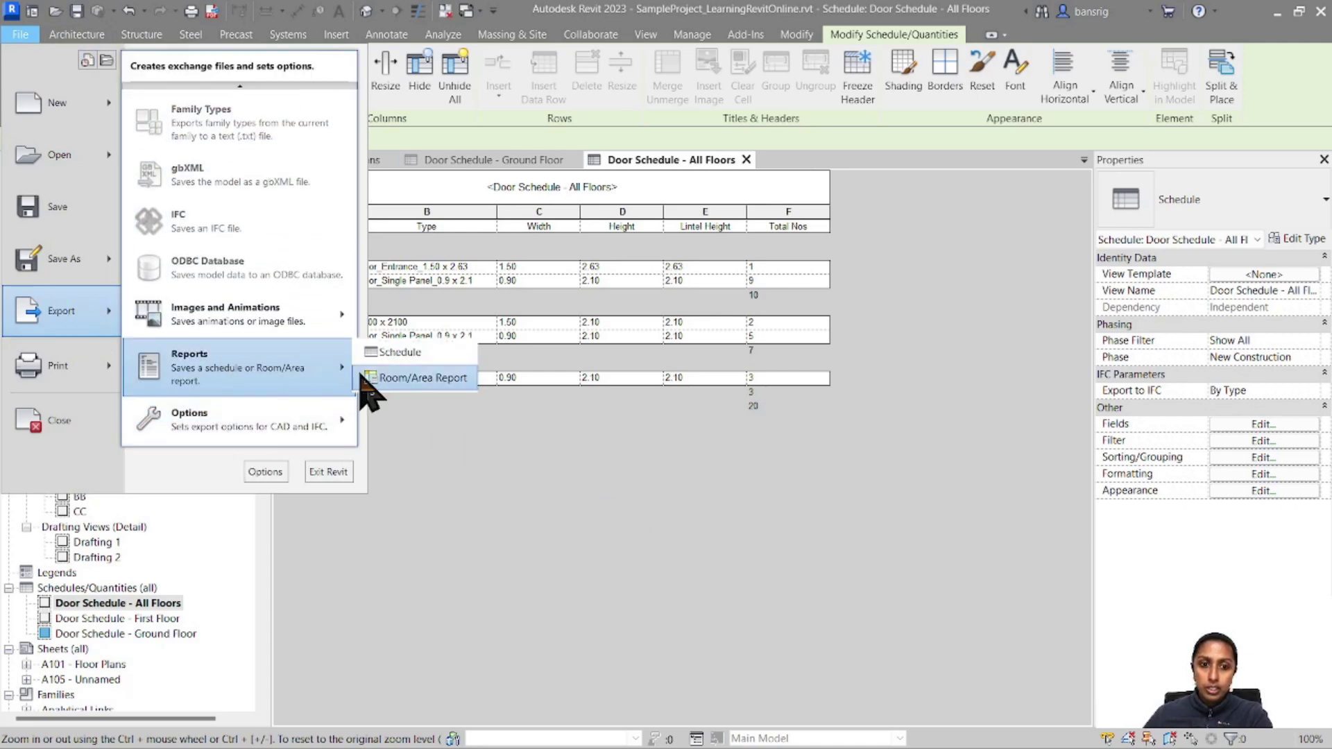
pyautogui.click(406, 354)
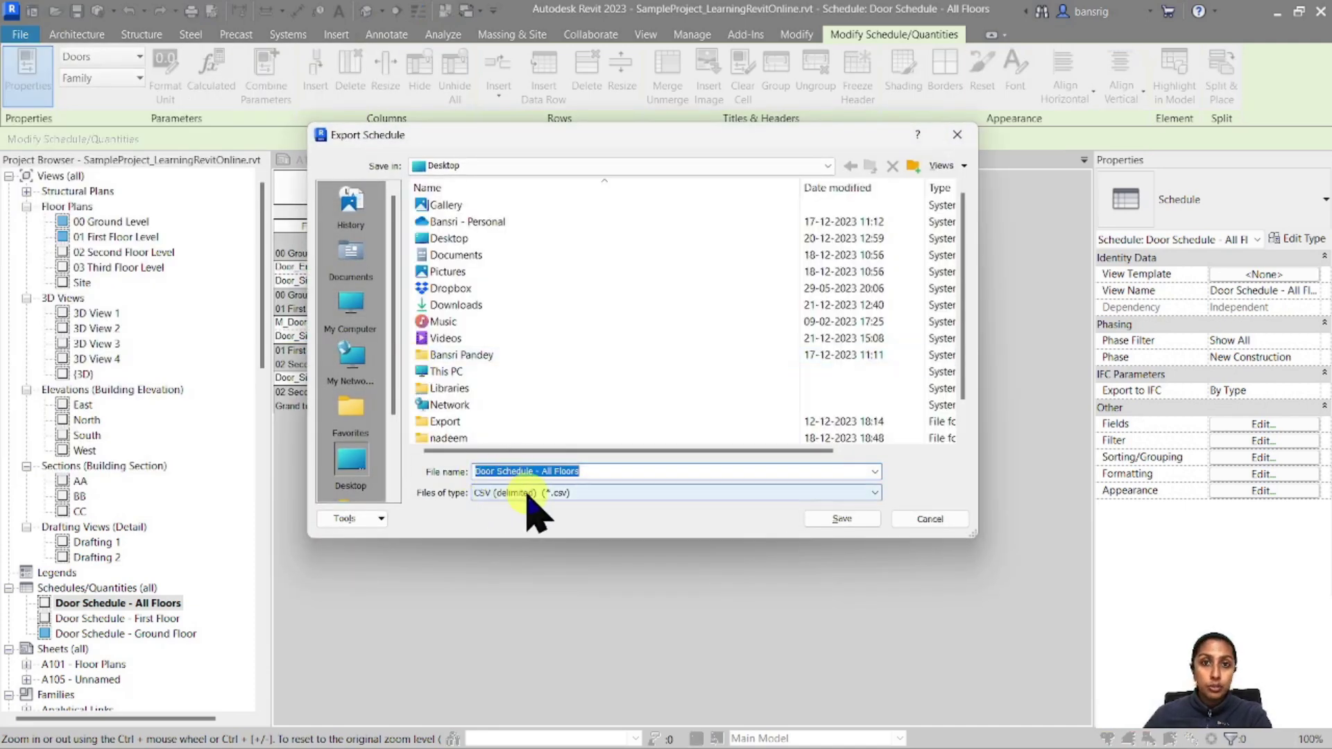
pyautogui.click(830, 521)
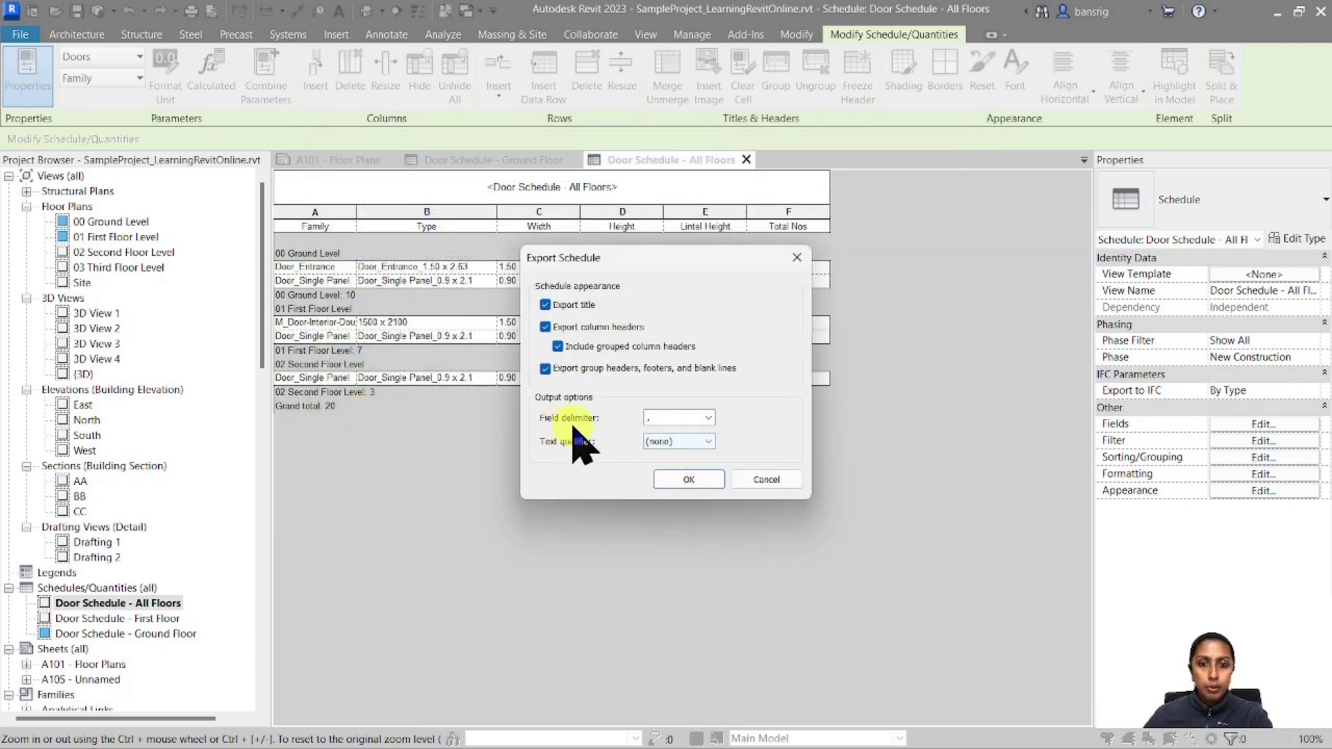
pyautogui.click(703, 480)
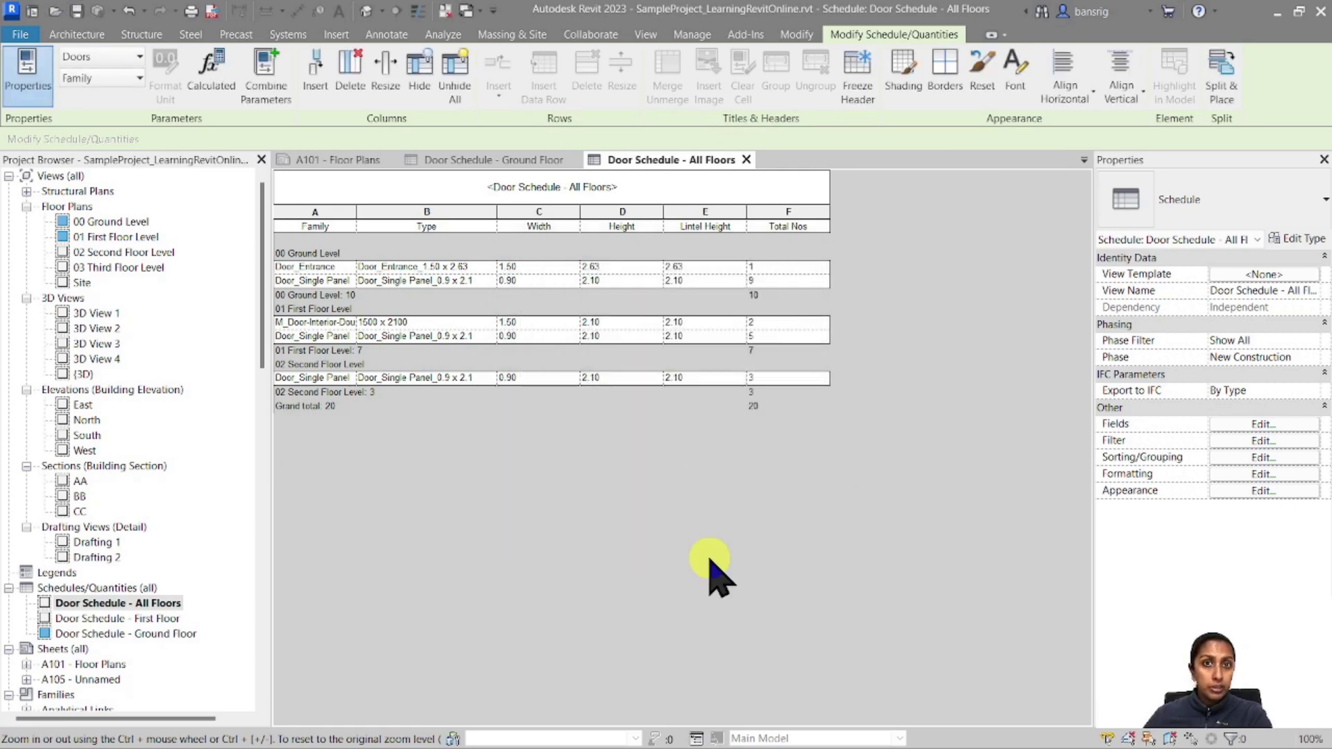
# Step: Minimize Revit, search Windows for excel and launch Excel
pyautogui.click(1277, 11)
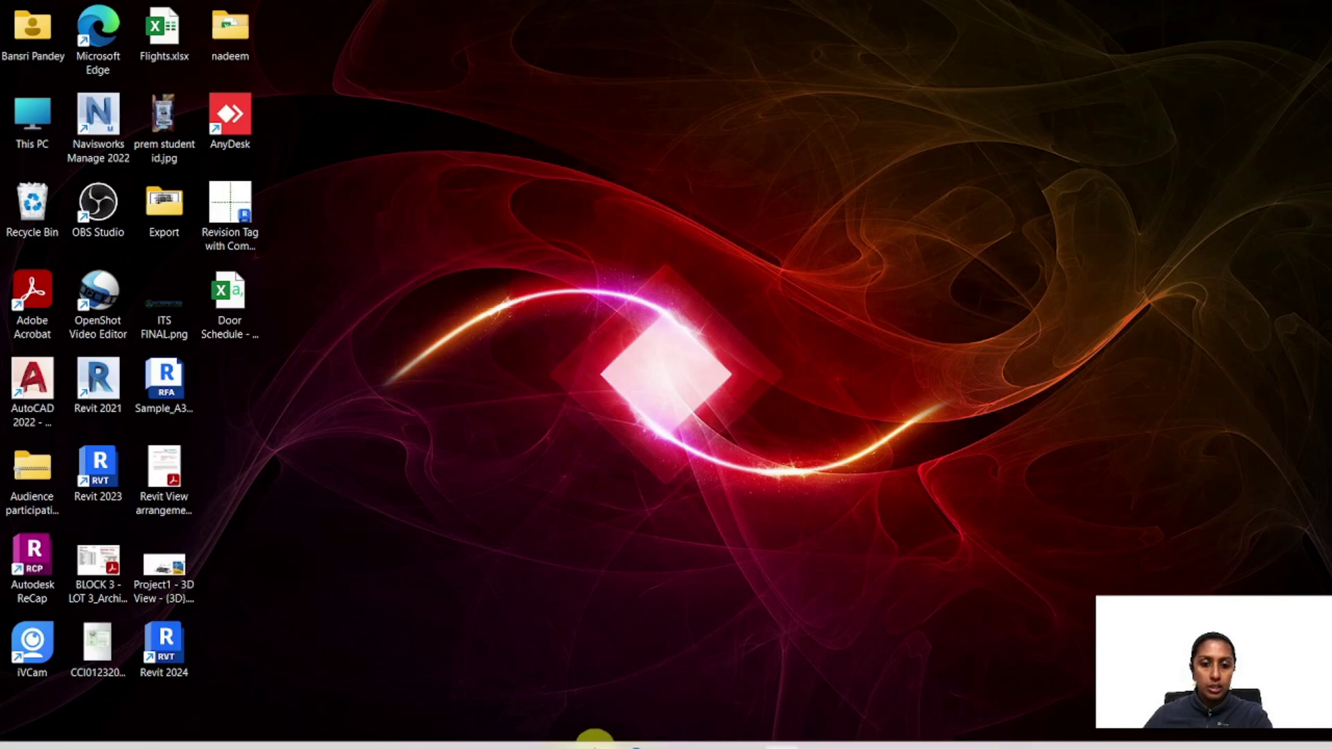
pyautogui.moveTo(594, 741)
pyautogui.click(552, 728)
pyautogui.write('excel')
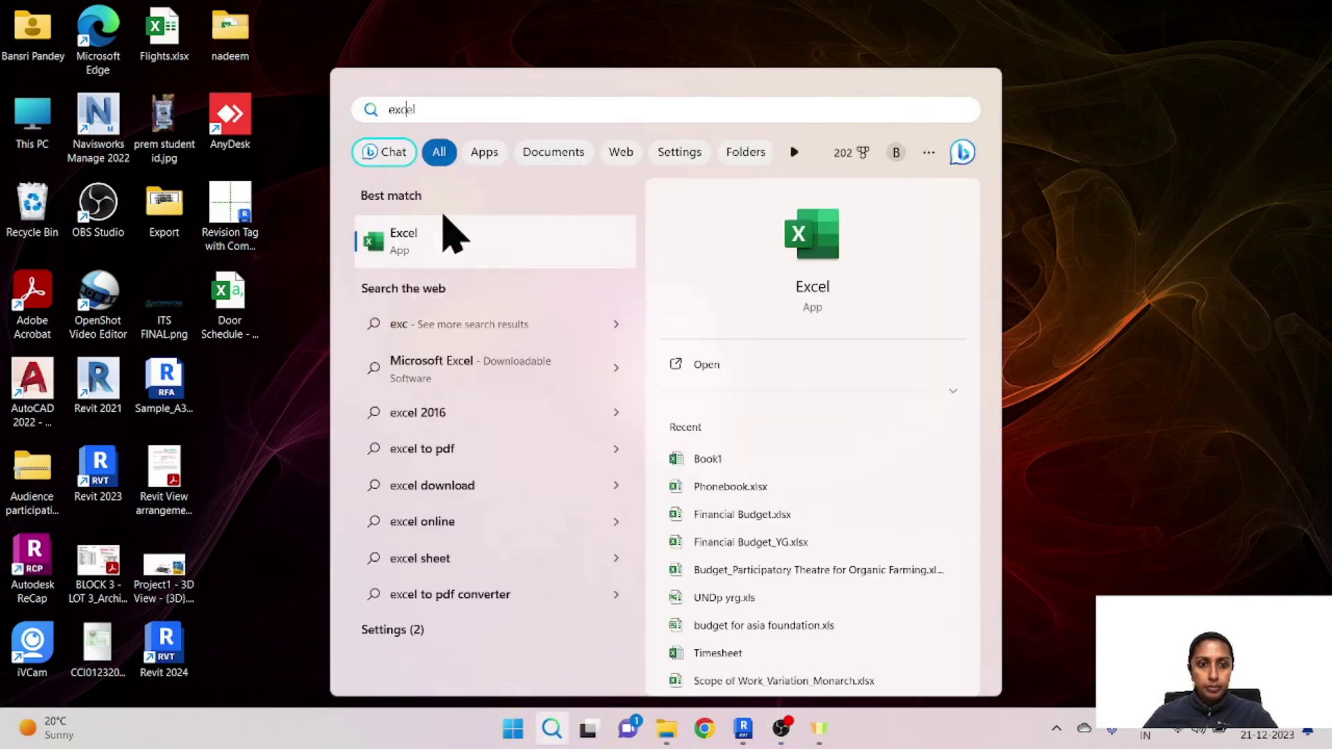
pyautogui.click(451, 236)
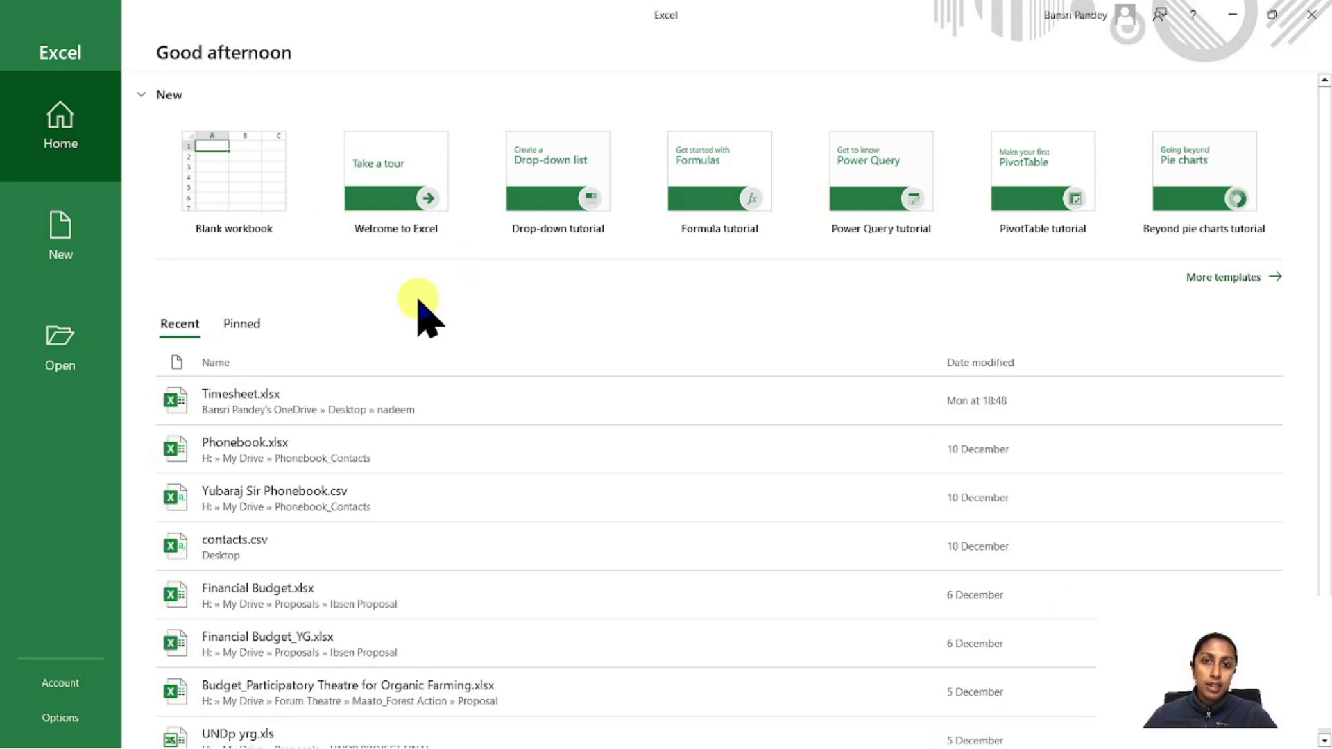
# Step: Open Door Schedule - All Floors.csv from the Desktop folder with the file filter set to All Files
pyautogui.click(81, 351)
pyautogui.click(216, 322)
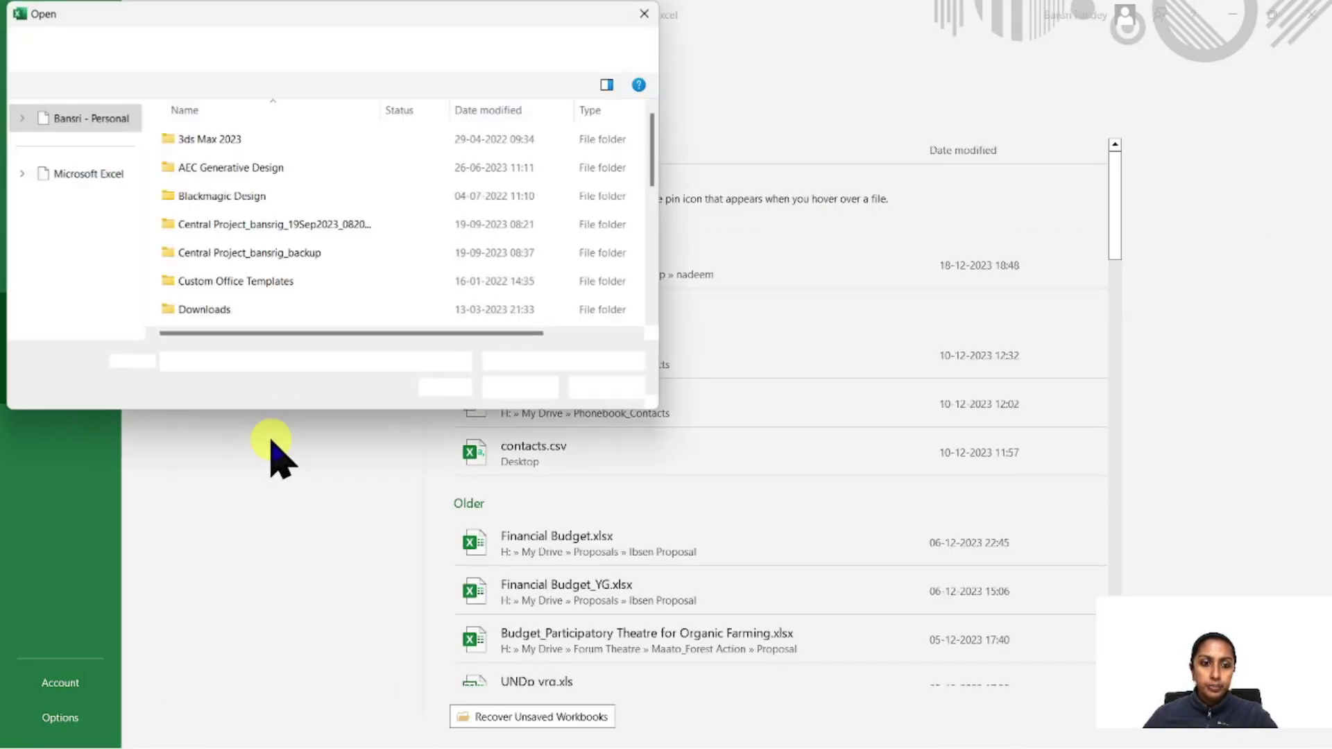
pyautogui.click(66, 168)
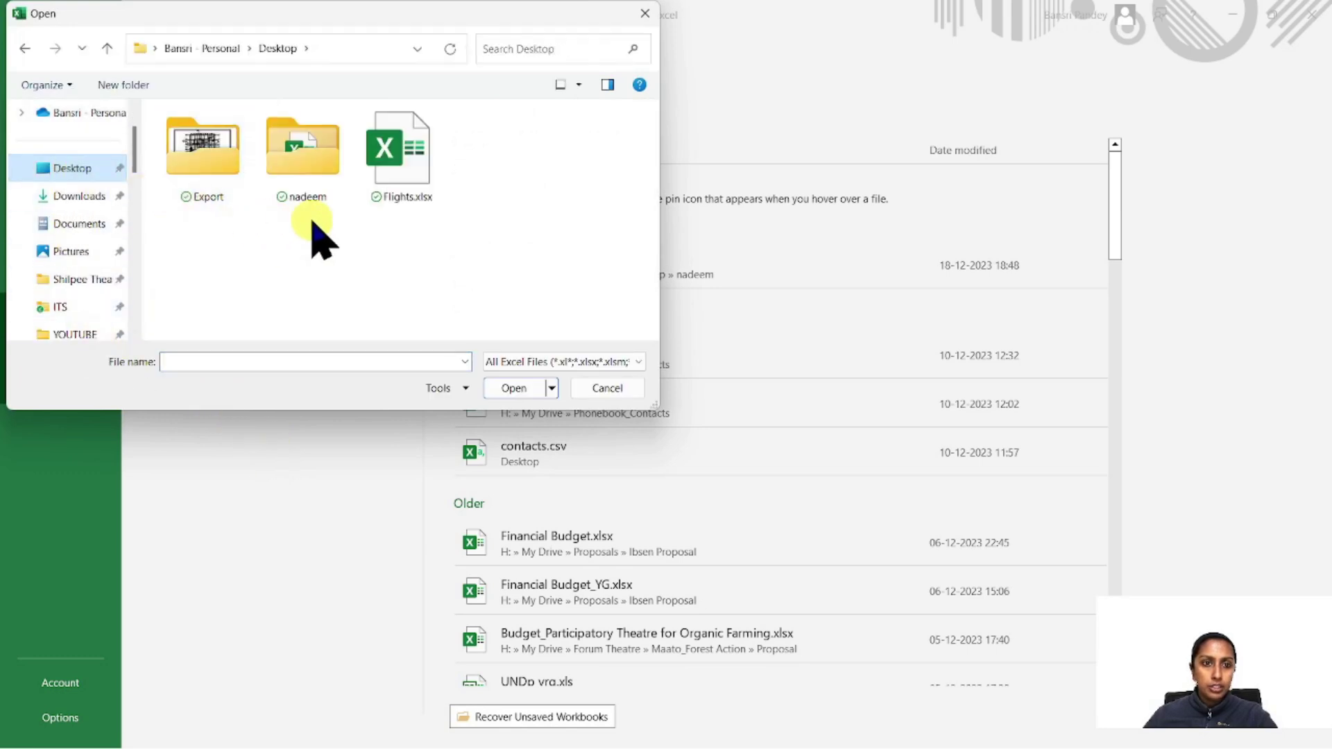
pyautogui.click(399, 151)
pyautogui.click(564, 362)
pyautogui.click(534, 380)
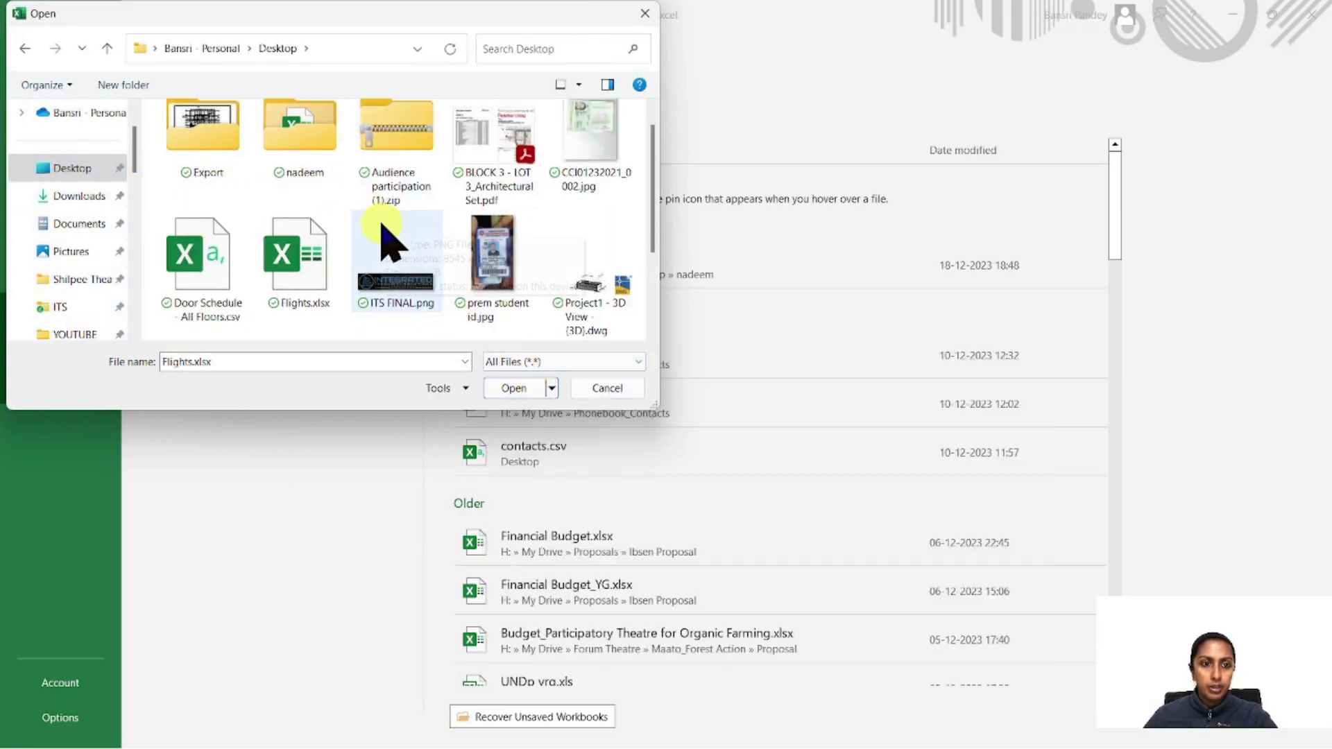
pyautogui.click(215, 270)
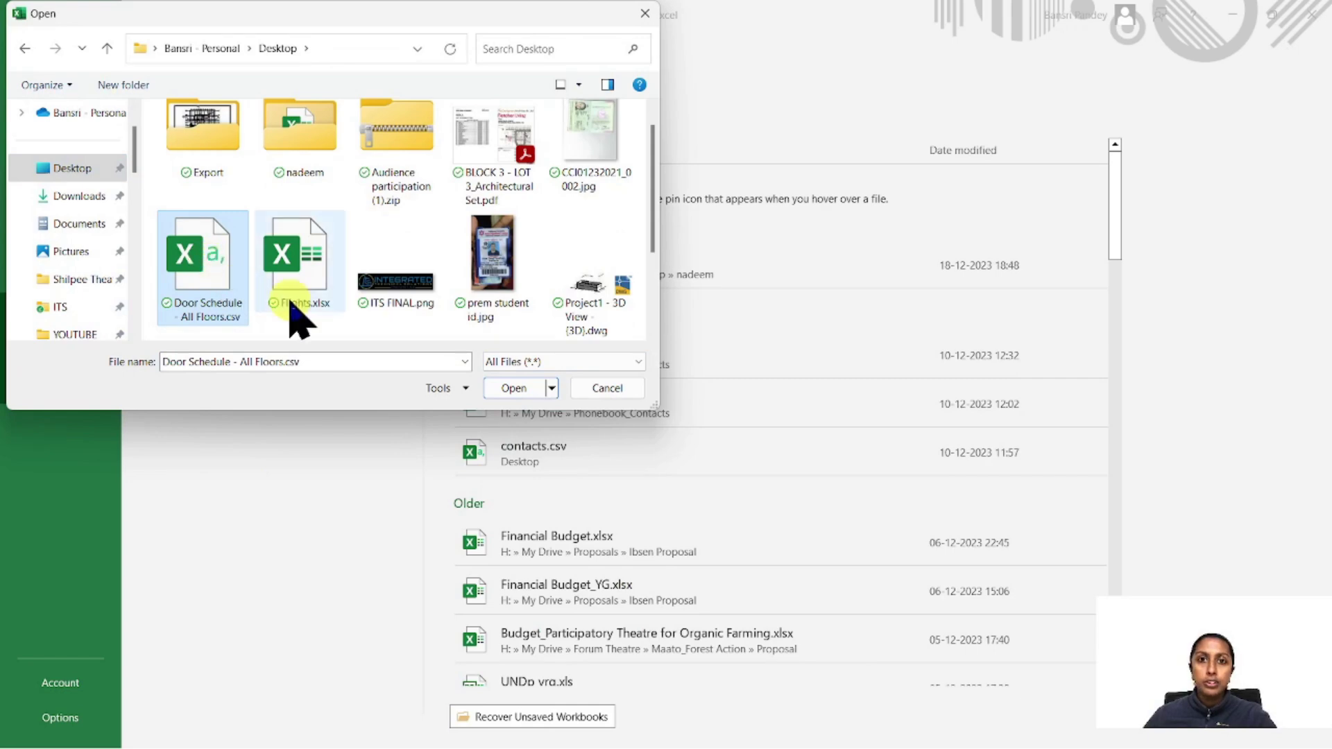
pyautogui.click(514, 387)
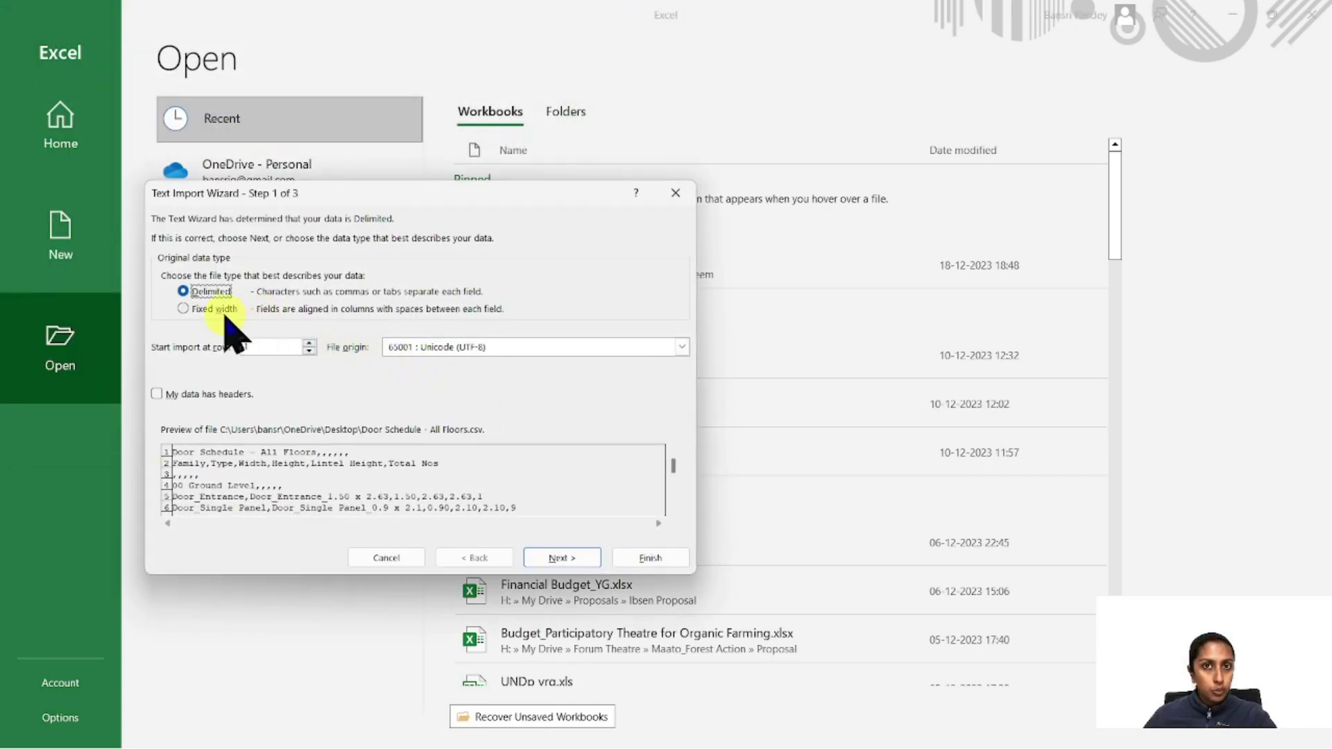
# Step: Import the schedule file as delimited text with Comma as the only delimiter, turning Tab off
pyautogui.click(562, 557)
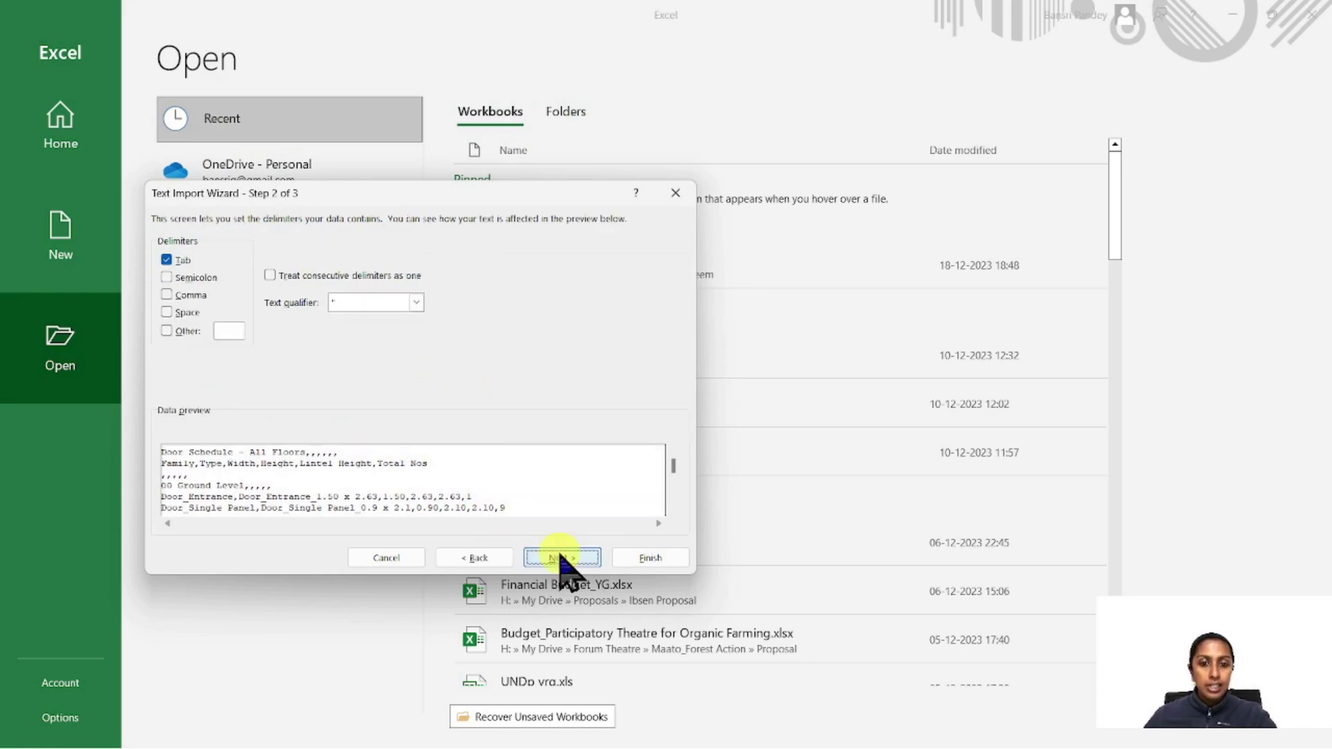
pyautogui.click(167, 294)
pyautogui.click(167, 260)
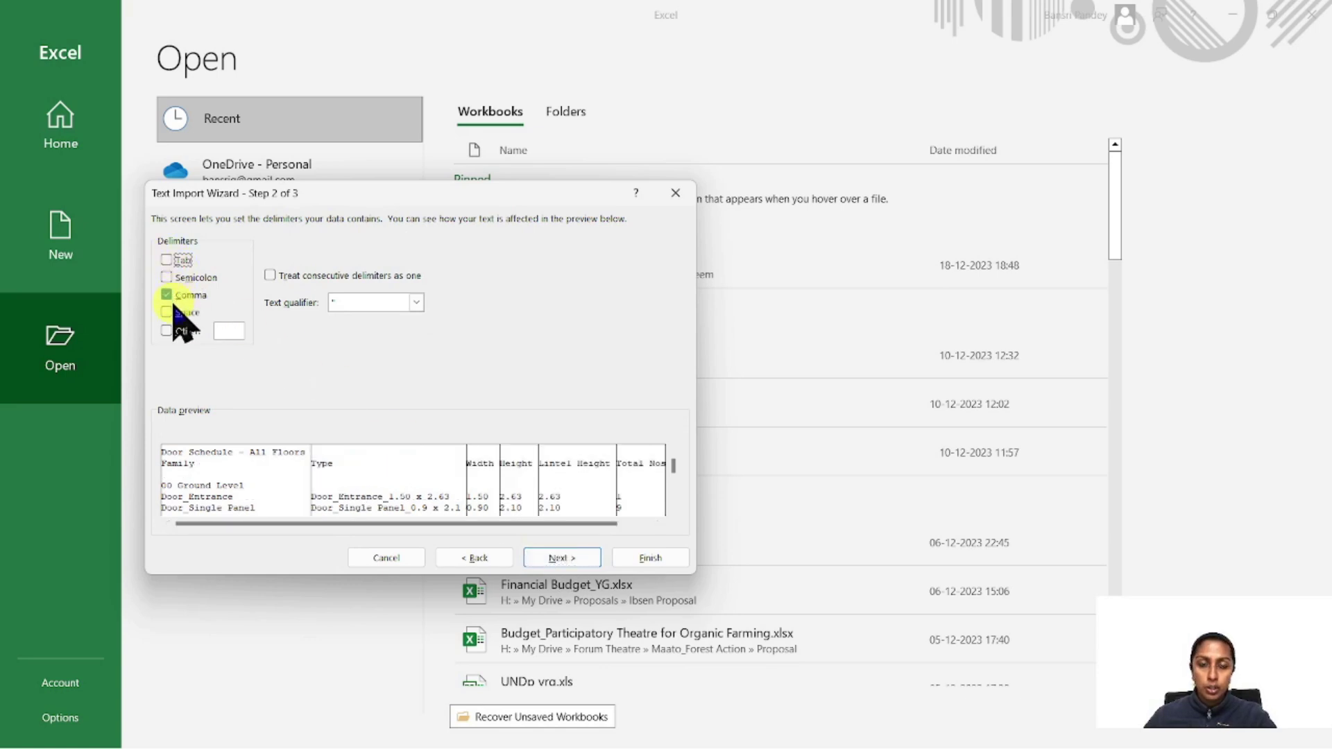
pyautogui.click(590, 558)
pyautogui.click(647, 558)
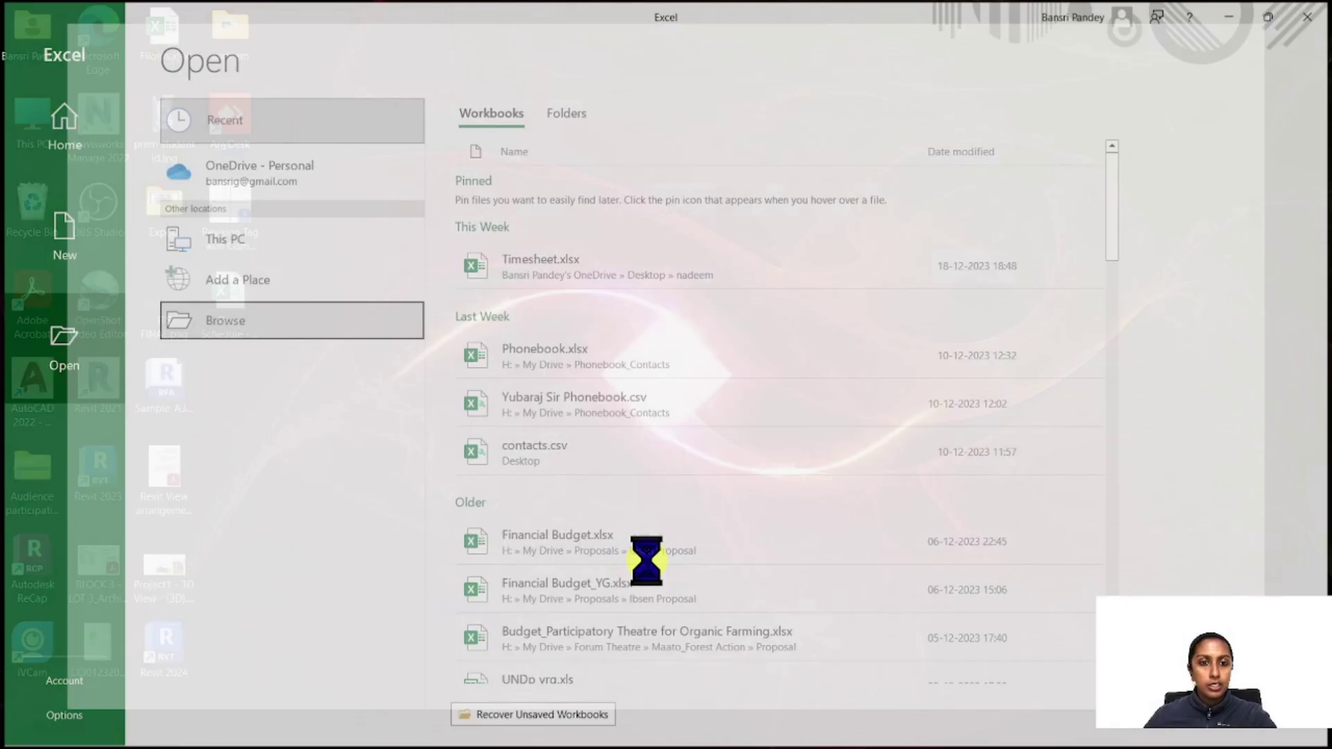
# Step: Autofit the widths of all columns in the imported door schedule sheet
pyautogui.hotkey('ctrl', 'a')
pyautogui.hotkey('alt', 'h')
pyautogui.press('o')
pyautogui.press('i')
pyautogui.click(375, 559)
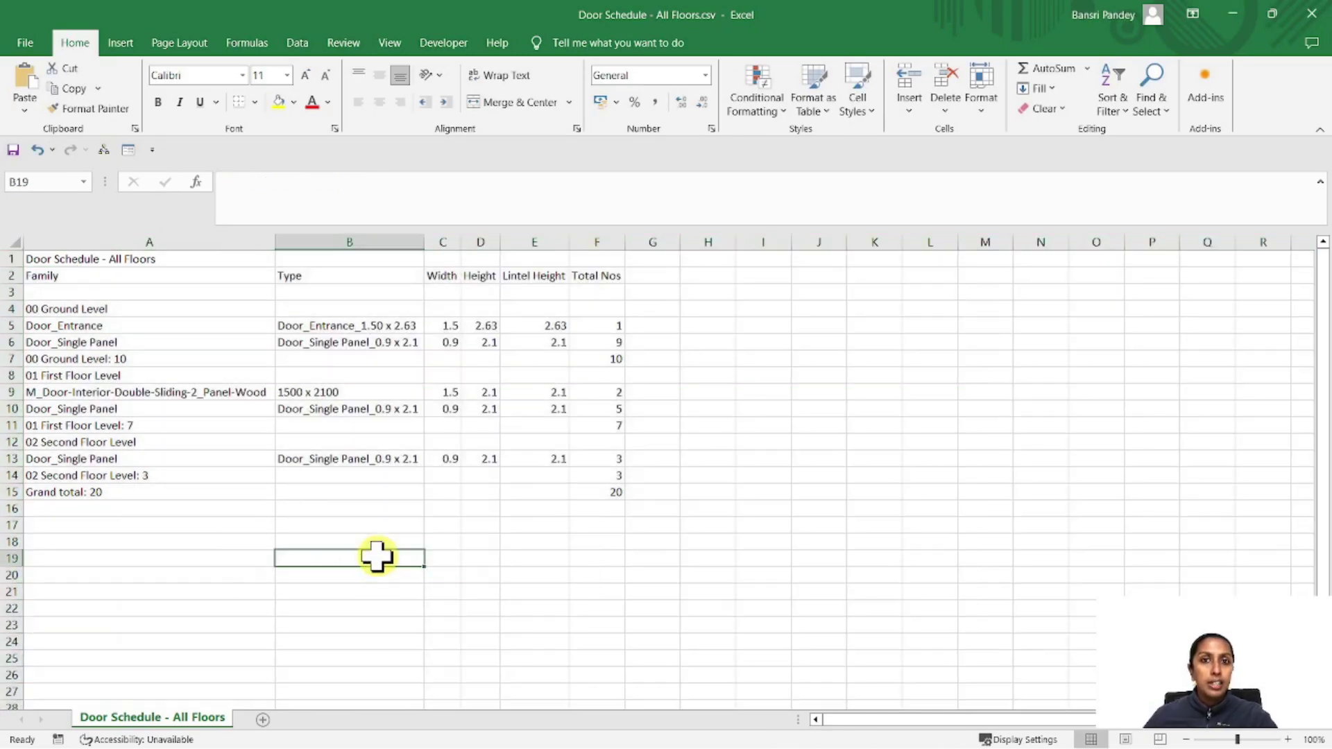
# Step: Decline keeping the CSV UTF-8 format and choose a different file type for saving the door schedule workbook
pyautogui.click(25, 43)
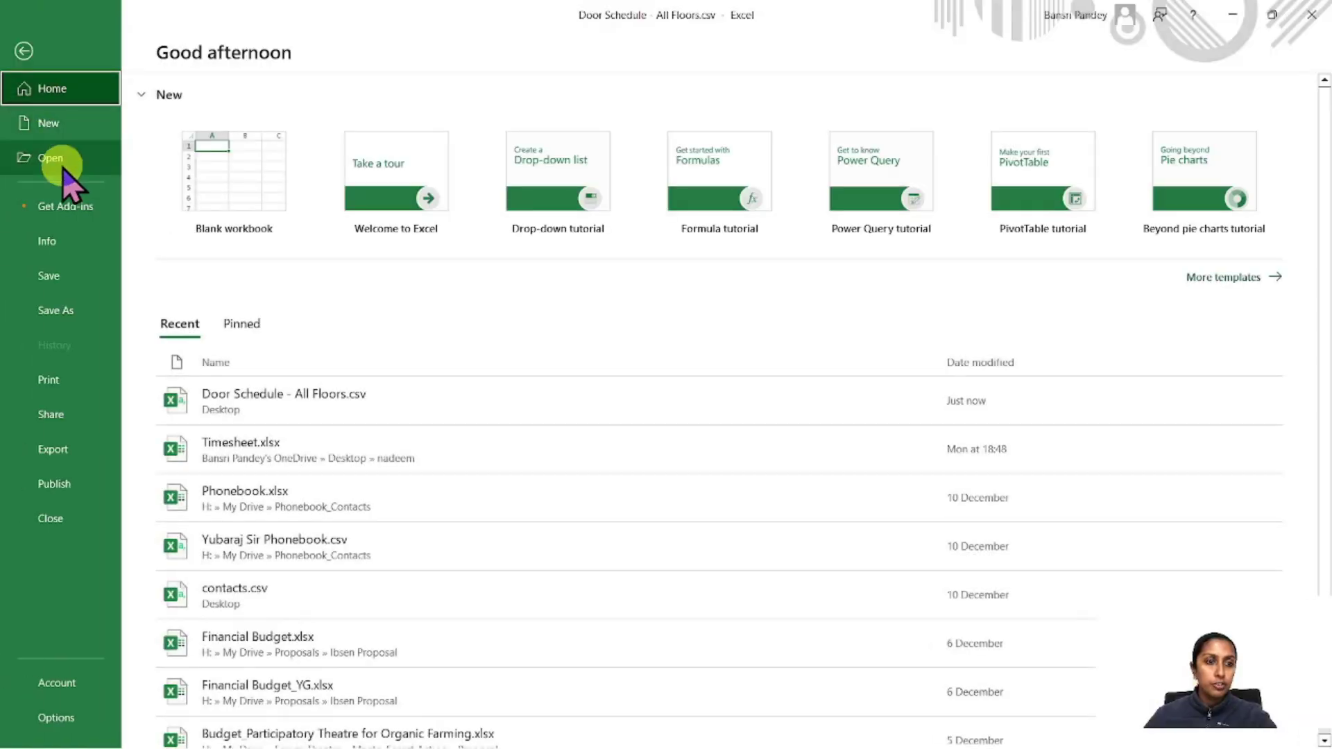
pyautogui.click(75, 288)
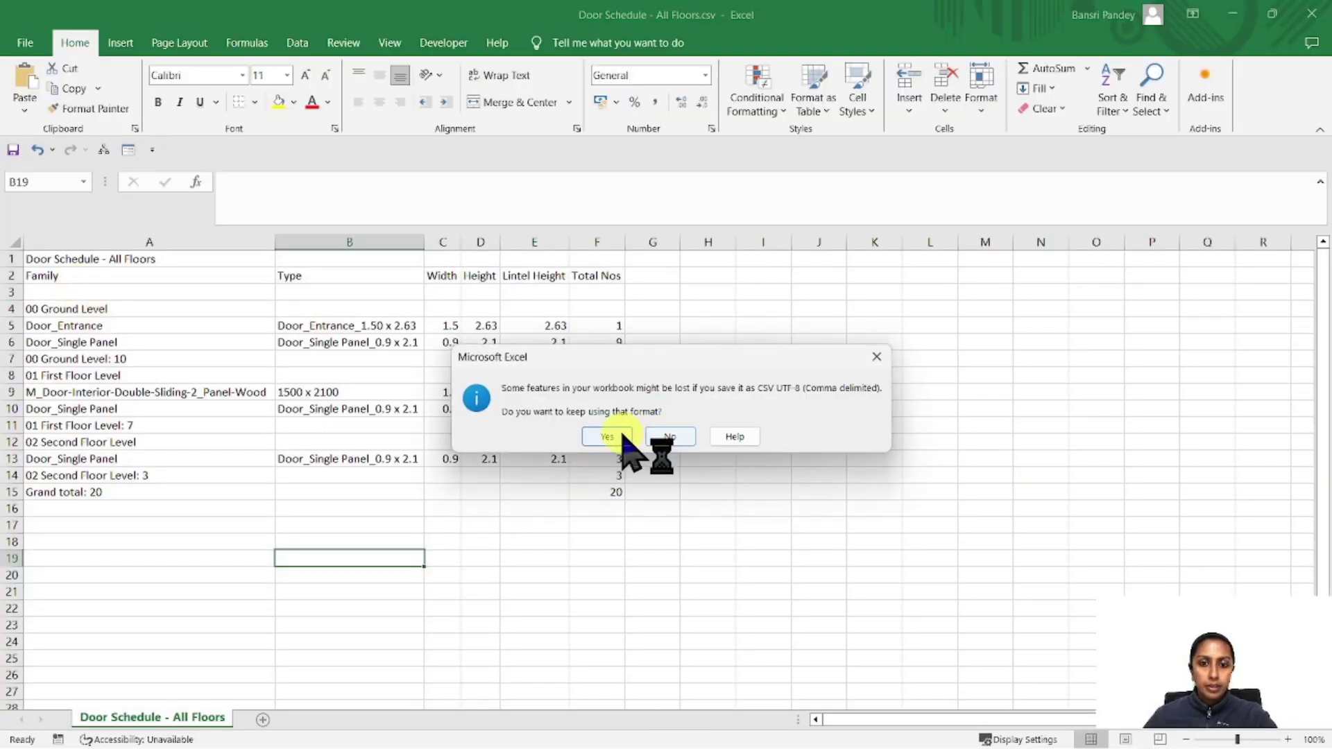
pyautogui.click(670, 437)
pyautogui.click(277, 312)
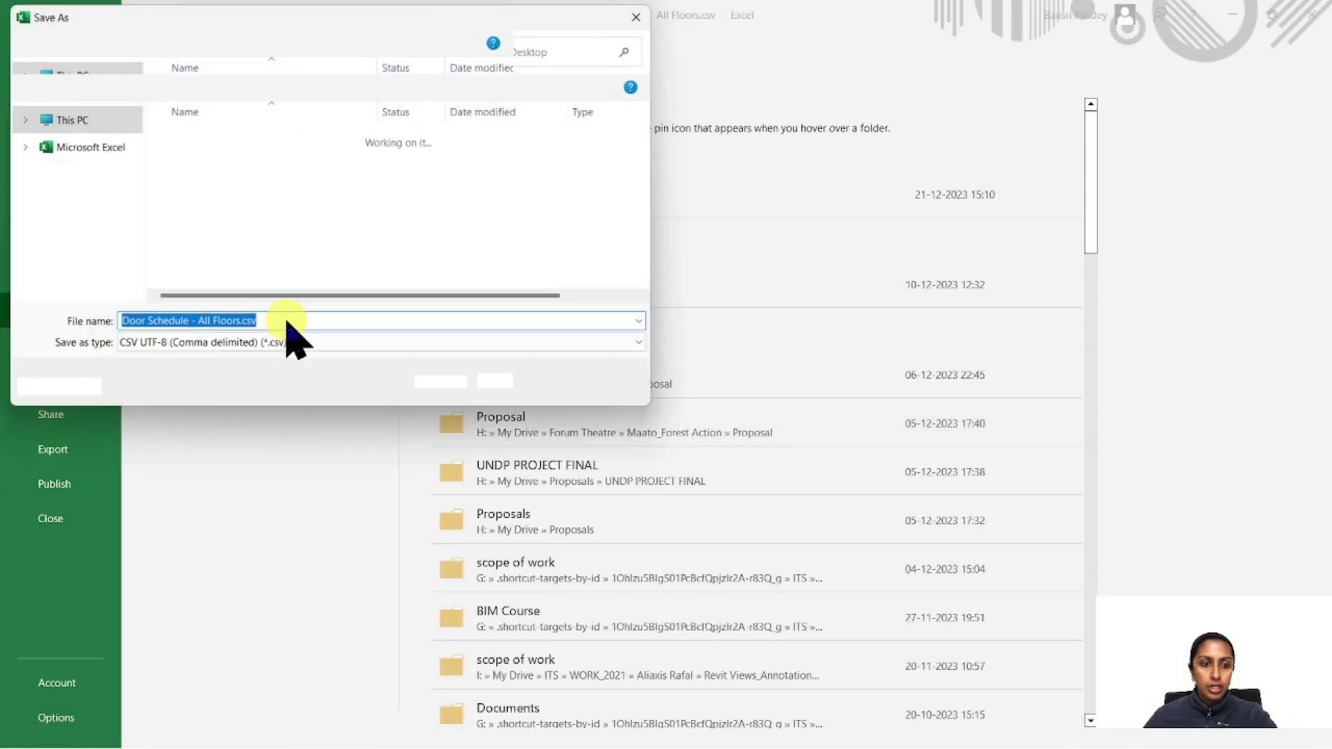
pyautogui.click(274, 347)
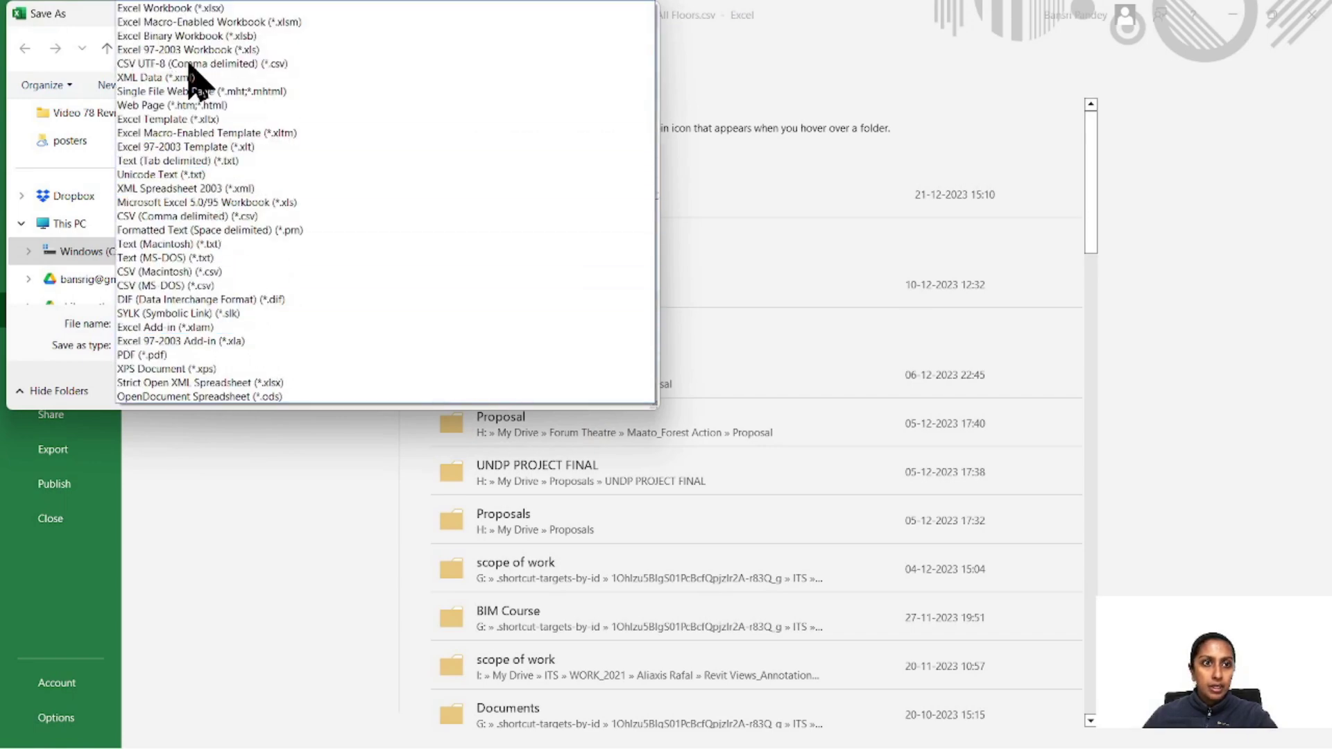
pyautogui.click(194, 84)
pyautogui.click(256, 351)
pyautogui.click(520, 409)
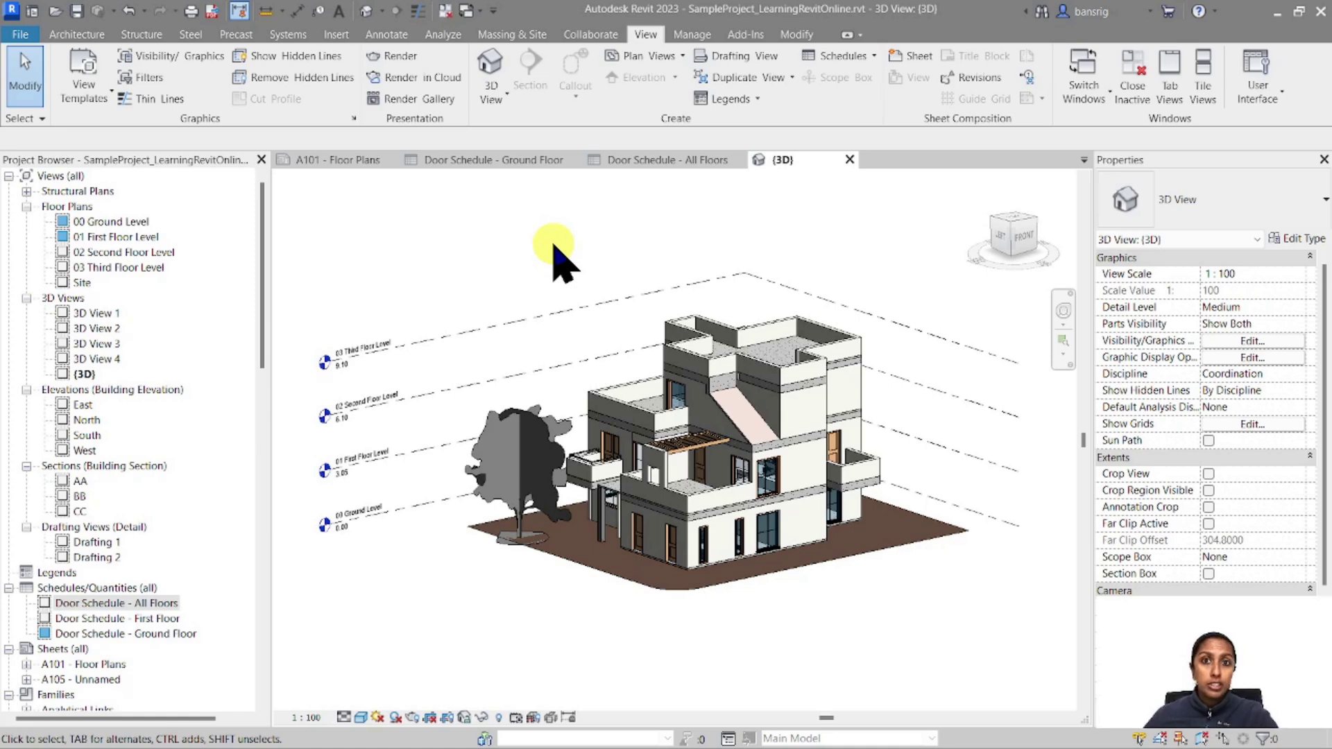
# Step: Start a new building component schedule for the Structural Framing category, keeping the New Construction phase
pyautogui.click(842, 57)
pyautogui.click(848, 84)
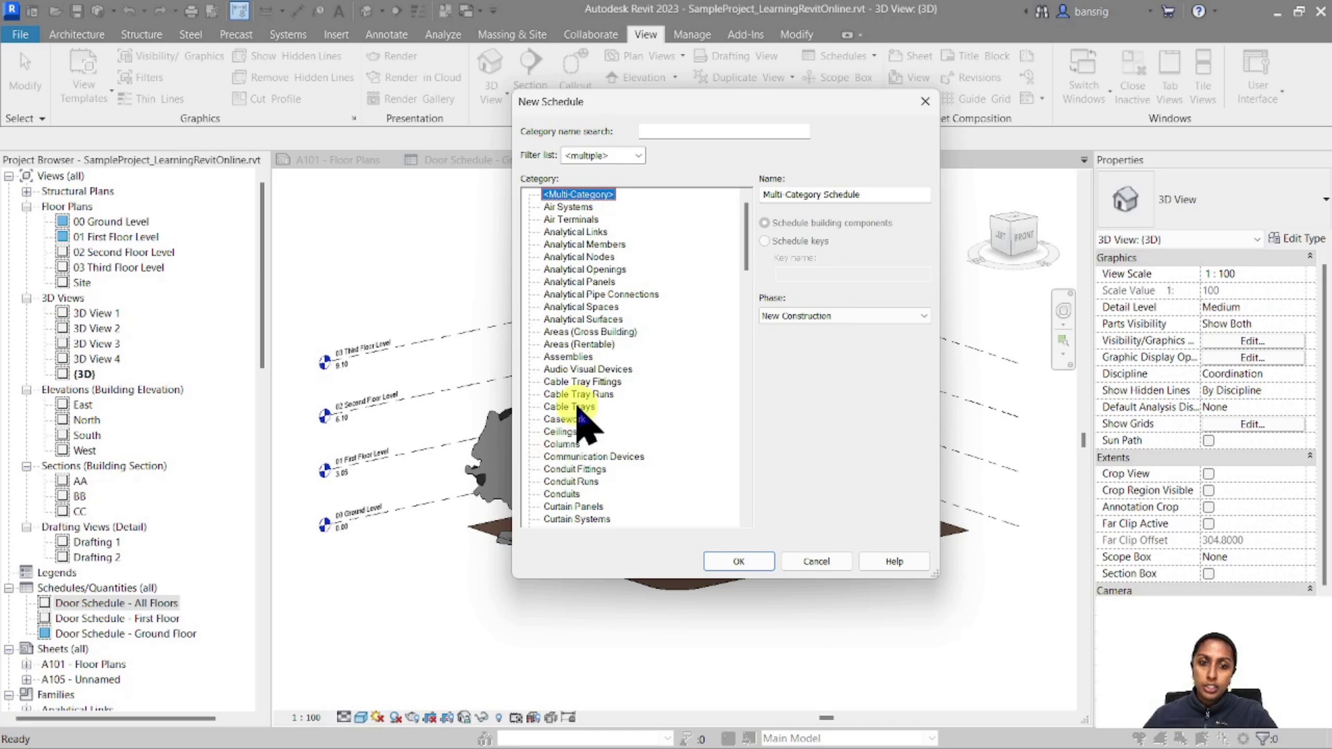
pyautogui.click(573, 357)
pyautogui.press('s')
pyautogui.scroll(-5, 617, 388)
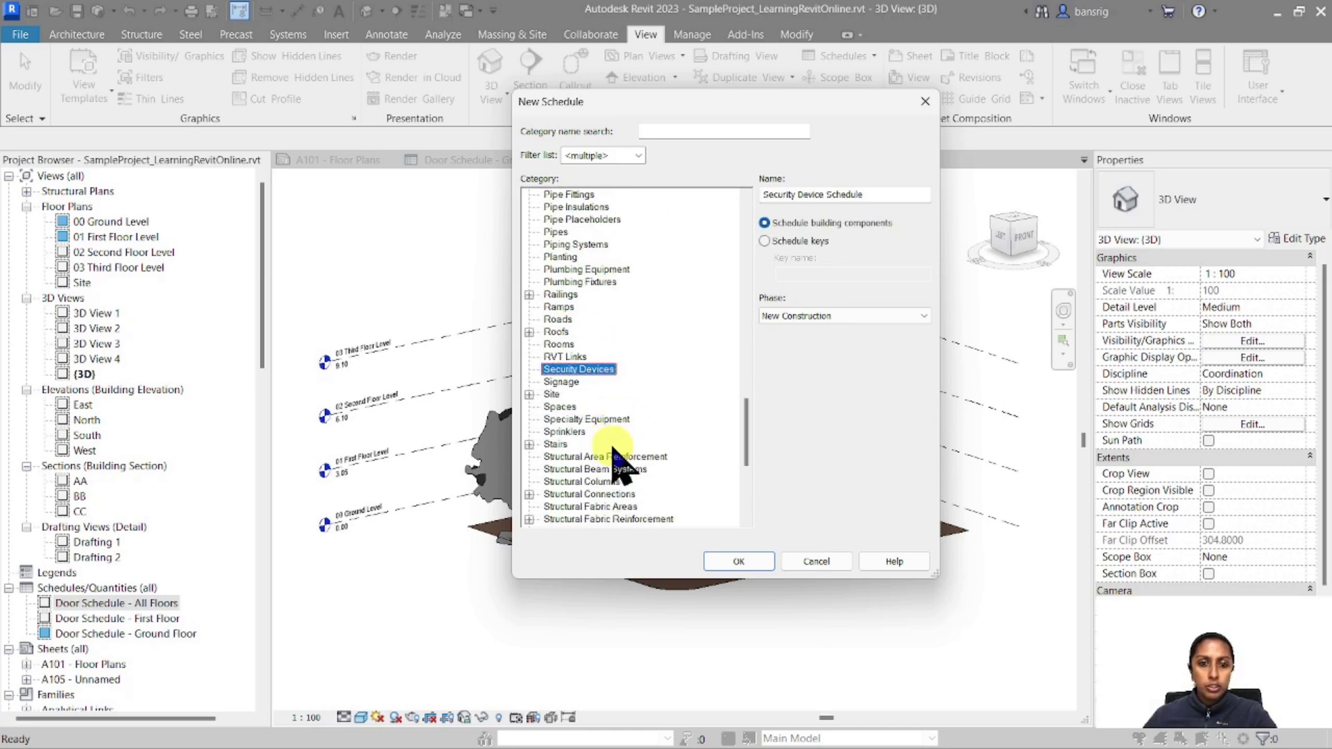
pyautogui.scroll(-1, 618, 462)
pyautogui.click(609, 480)
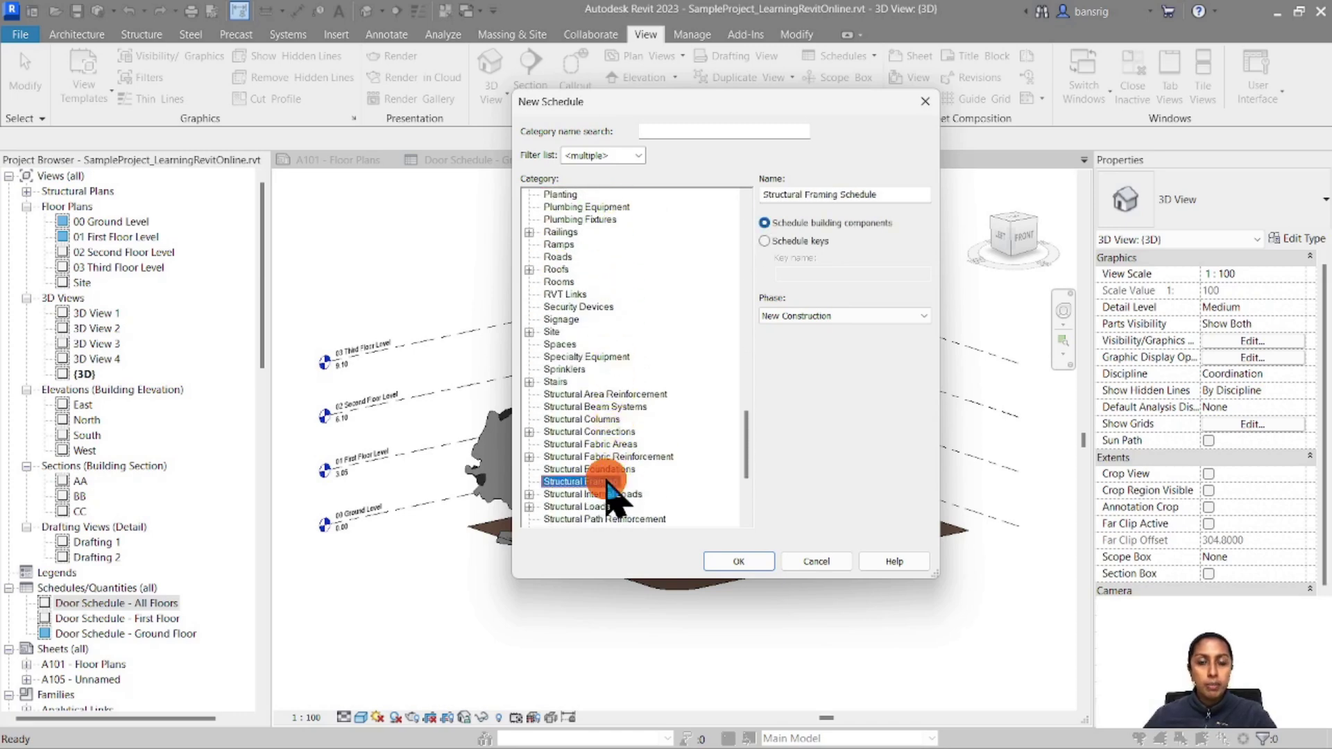
pyautogui.click(756, 564)
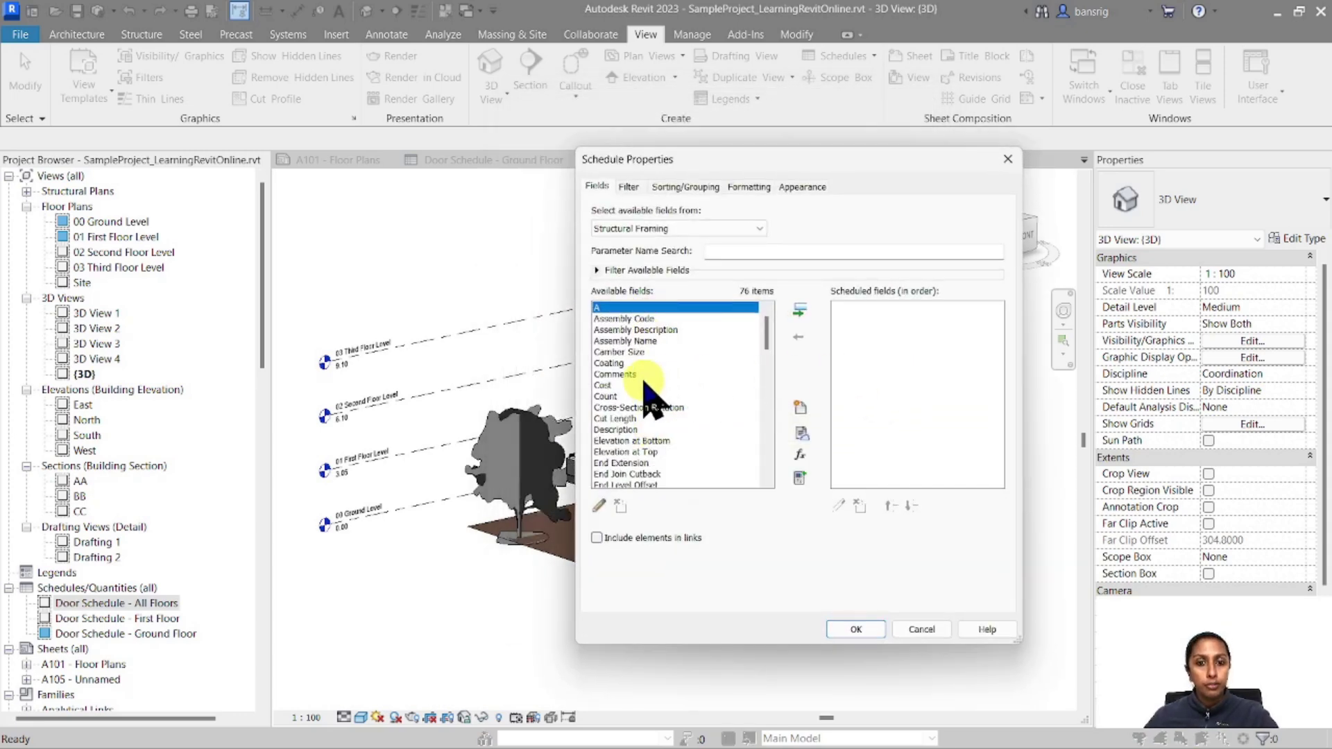
# Step: Add the Family, Type and Count fields, in that order, to the structural framing schedule
pyautogui.click(610, 385)
pyautogui.scroll(-4, 632, 393)
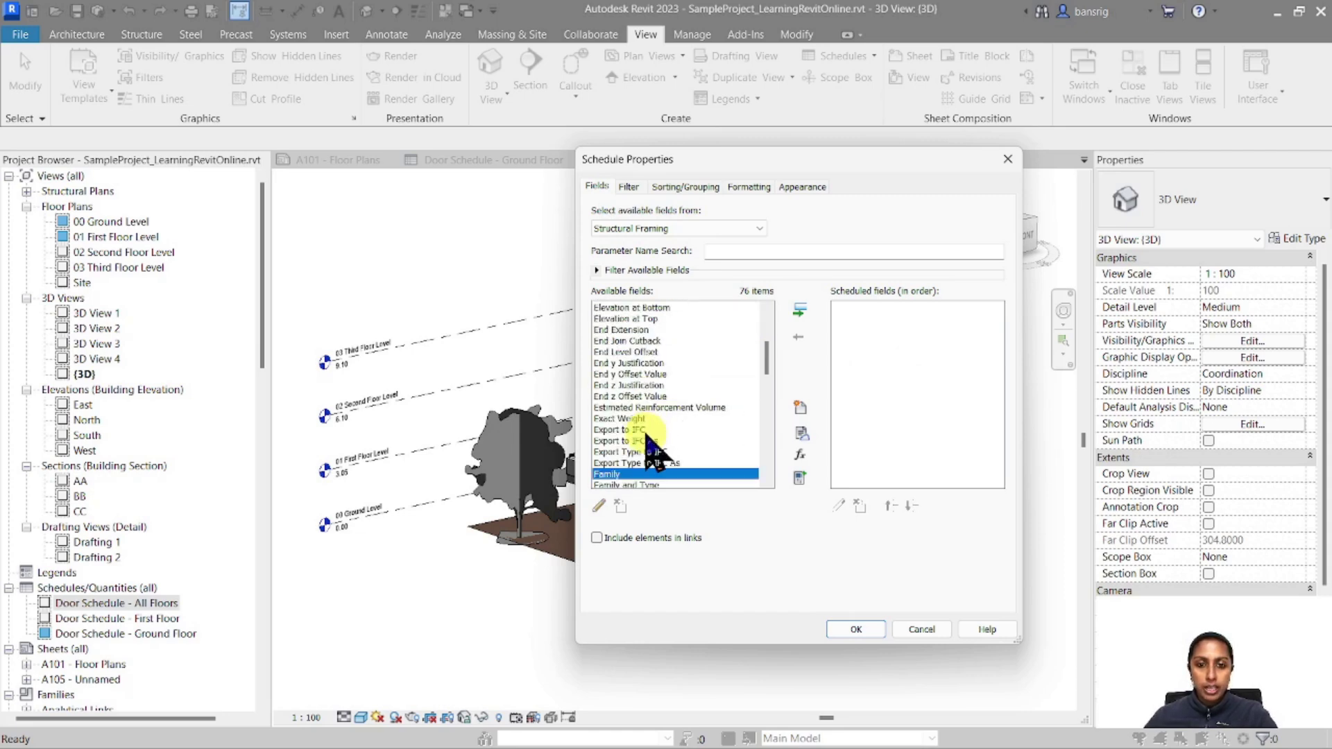
pyautogui.doubleClick(611, 476)
pyautogui.click(614, 407)
pyautogui.scroll(-10, 645, 420)
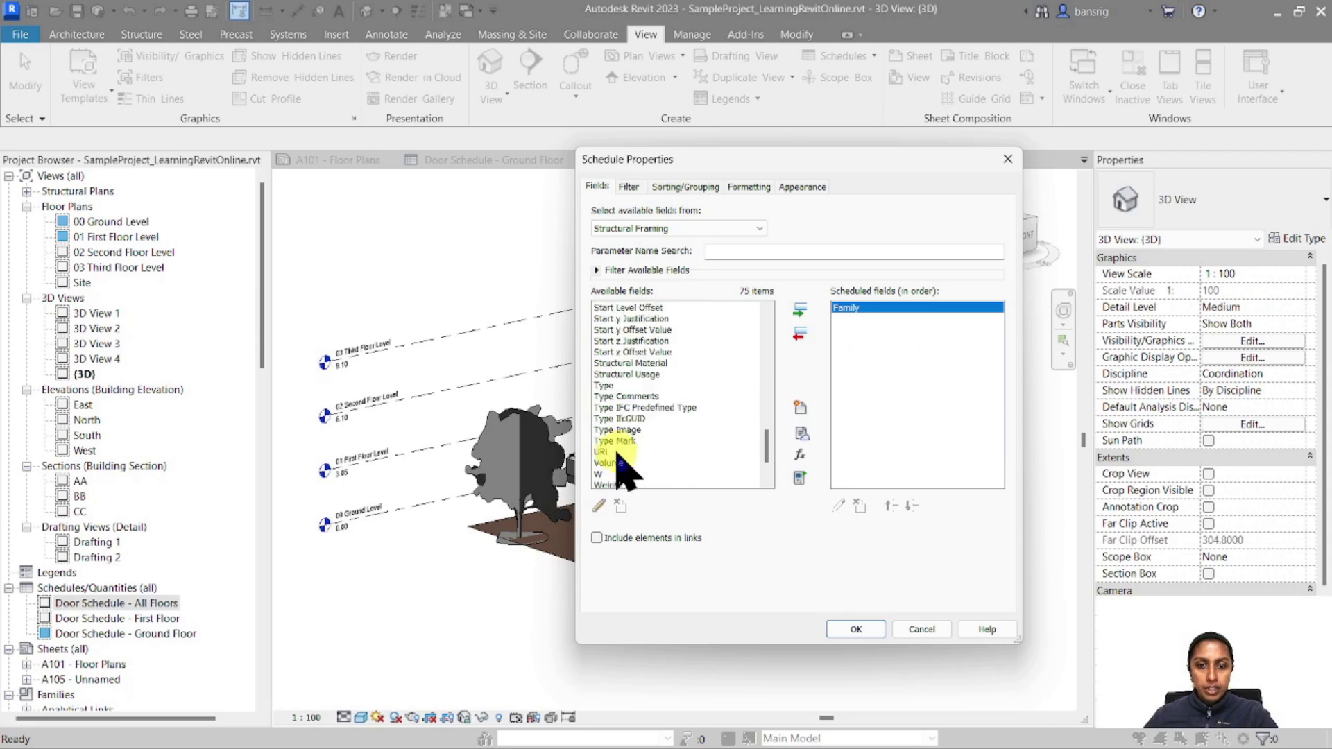
pyautogui.doubleClick(607, 385)
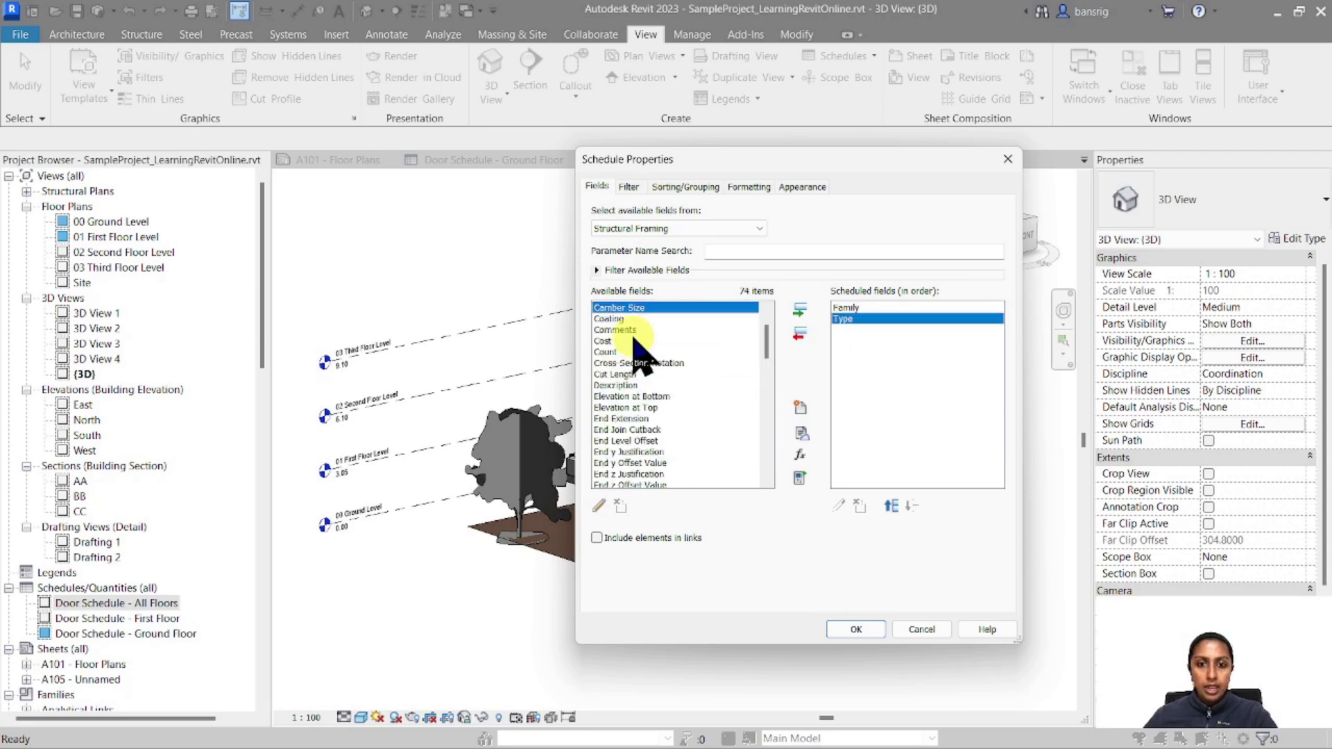
pyautogui.doubleClick(605, 351)
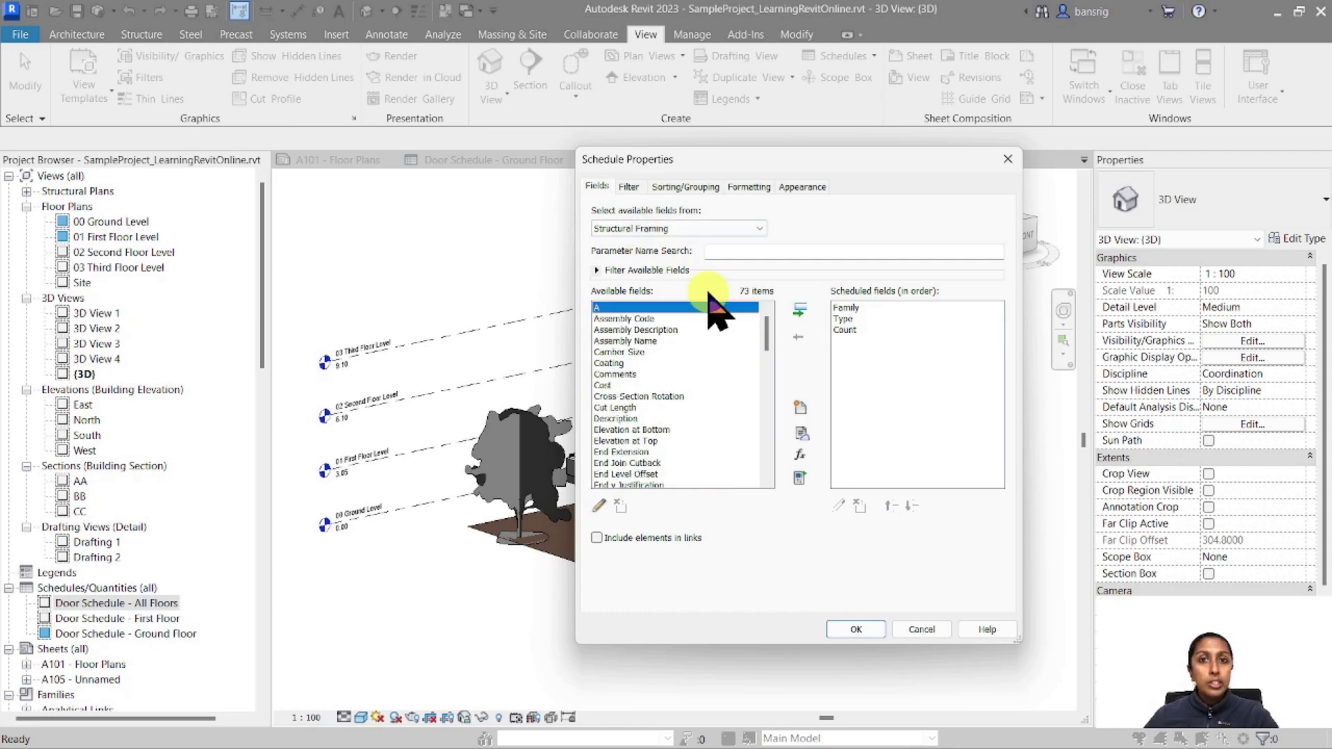
# Step: Sort the framing schedule by Type with instances not itemized, and enable grand totals with title, count and totals
pyautogui.click(675, 188)
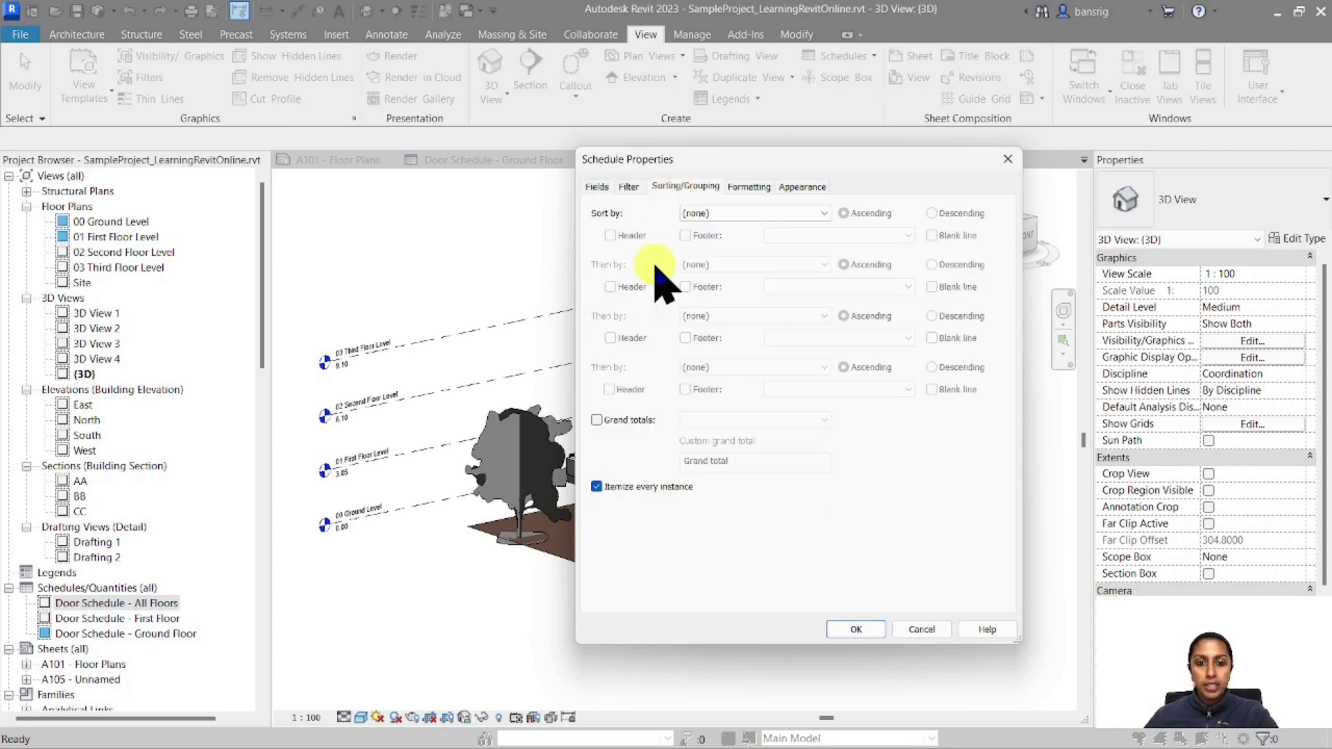
pyautogui.click(628, 487)
pyautogui.click(743, 213)
pyautogui.click(722, 244)
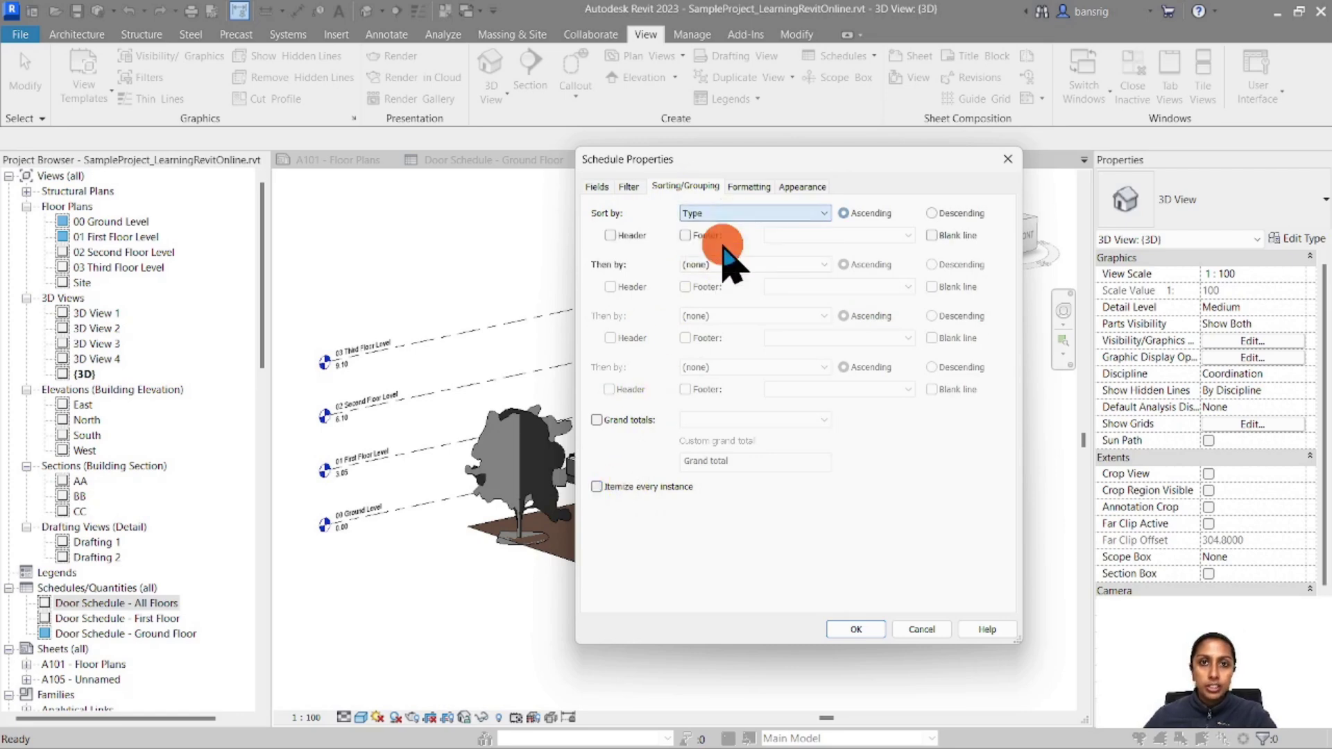
pyautogui.click(632, 419)
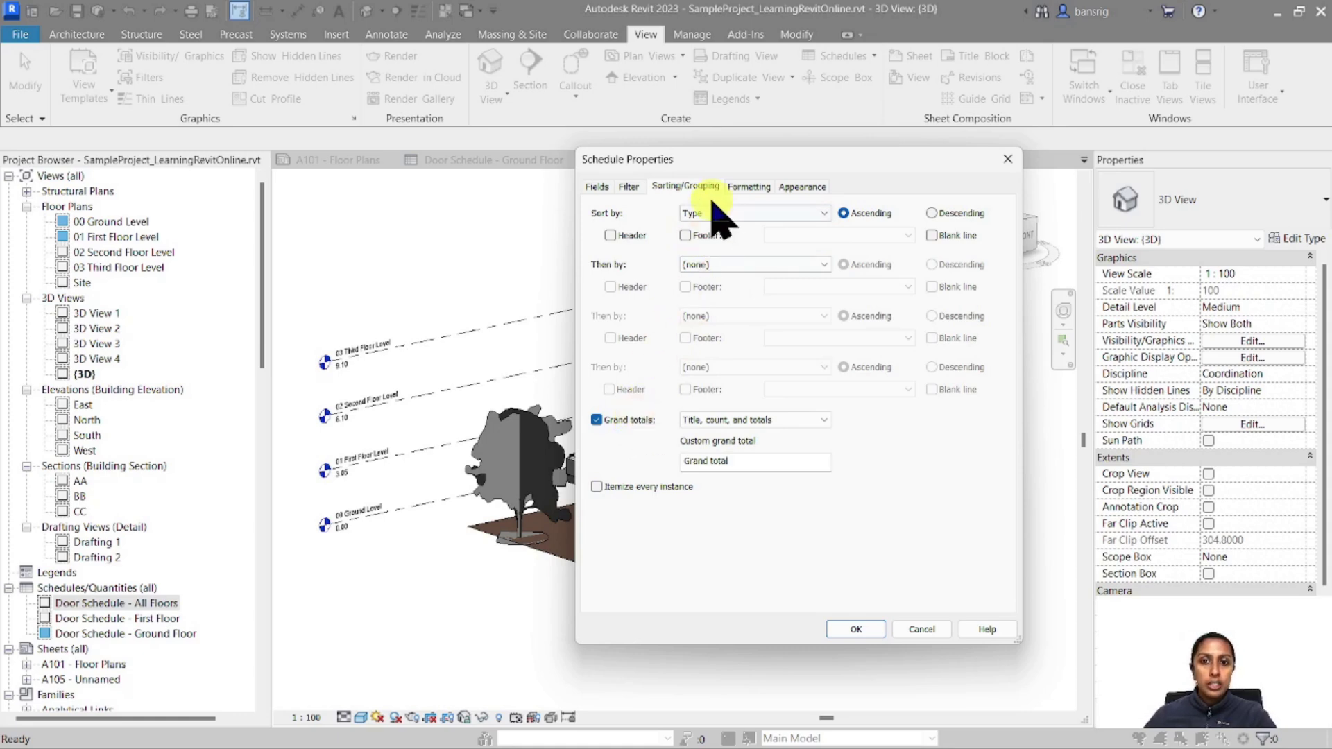
# Step: Set the Count field to calculate totals and create the structural framing schedule with the default appearance settings
pyautogui.click(748, 187)
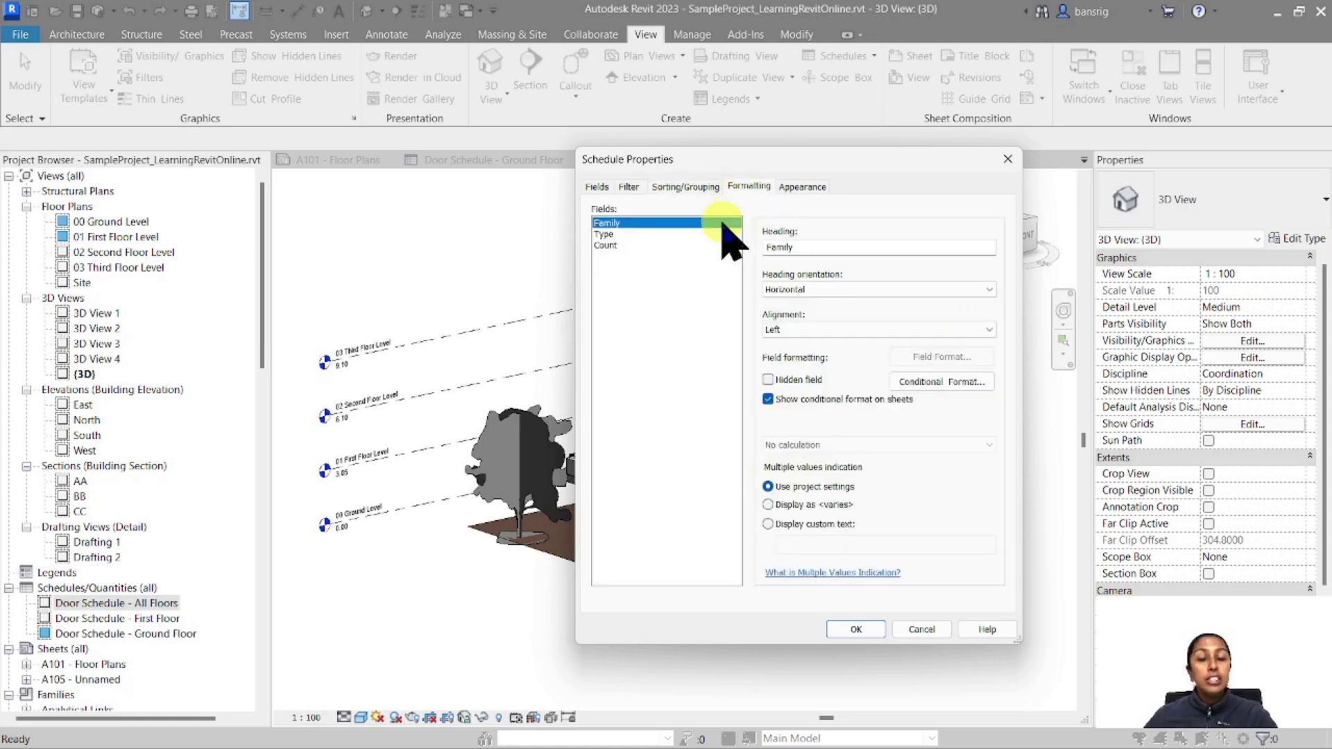
pyautogui.click(615, 245)
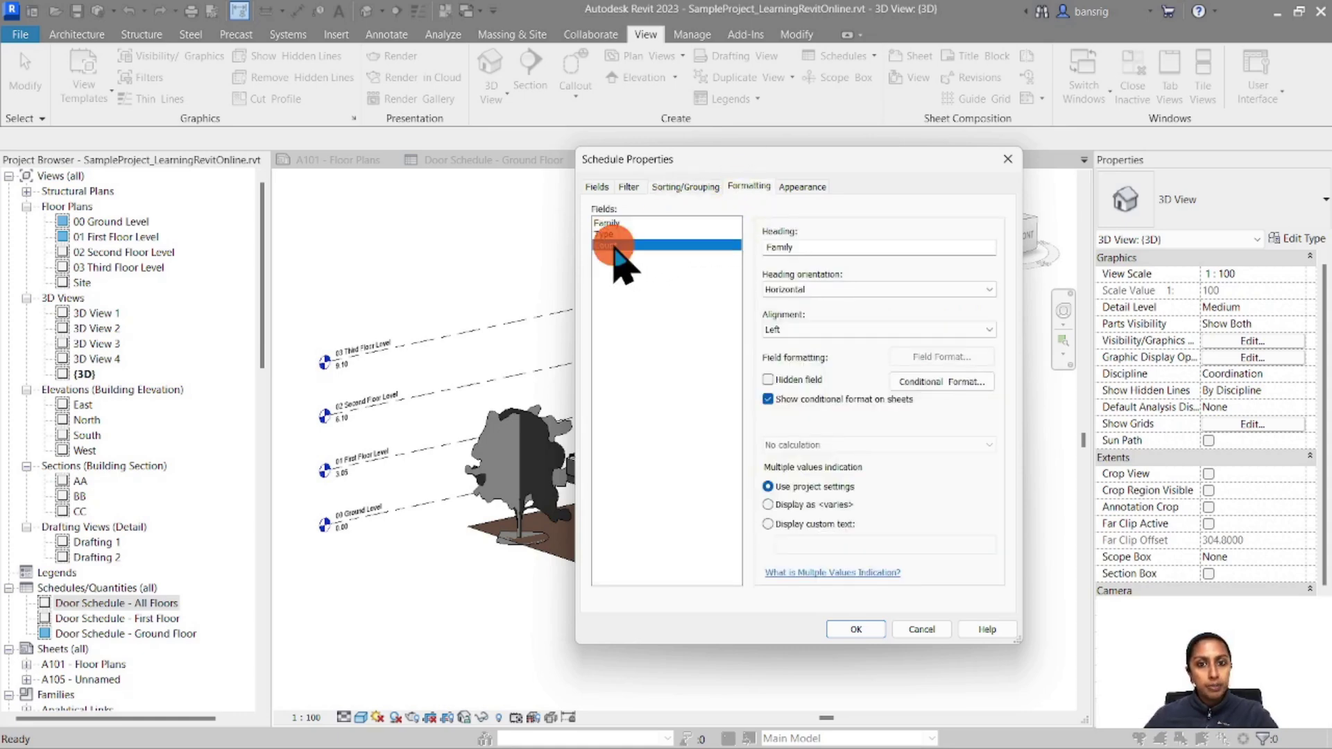
pyautogui.click(802, 445)
pyautogui.click(802, 469)
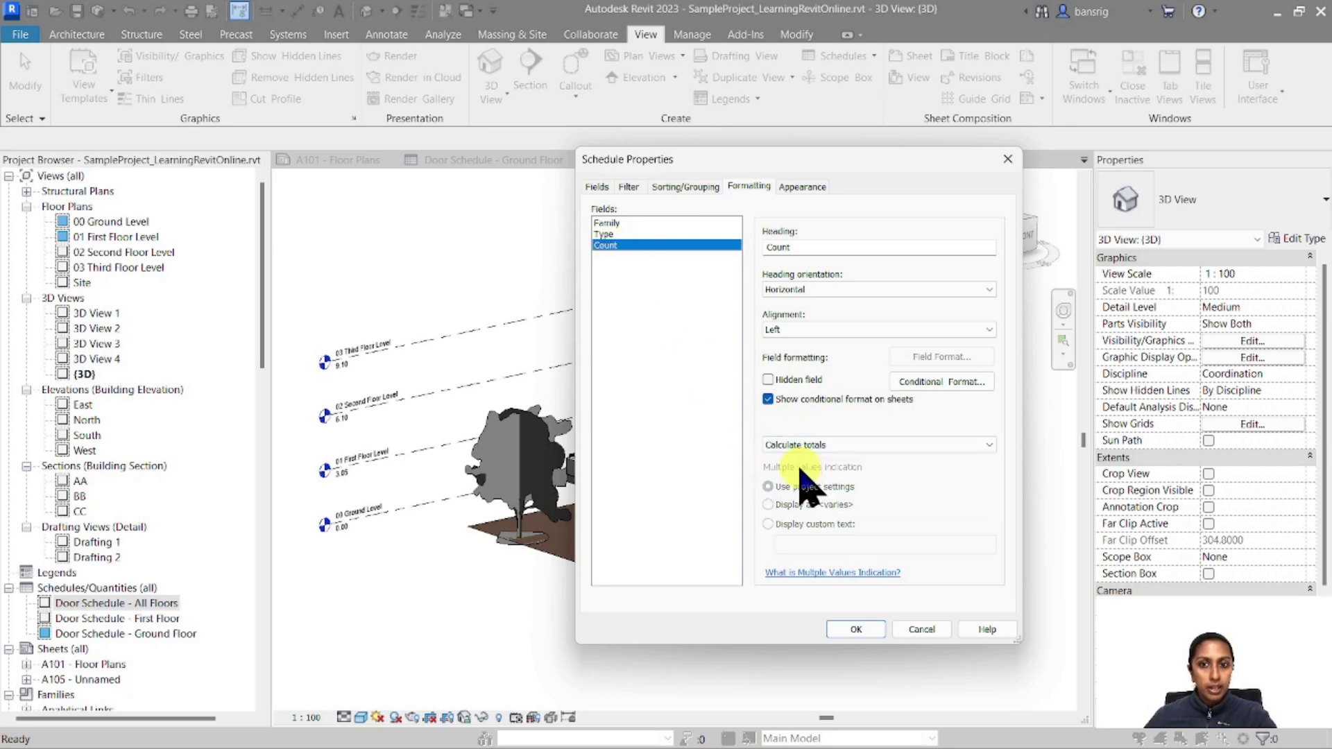
pyautogui.click(803, 187)
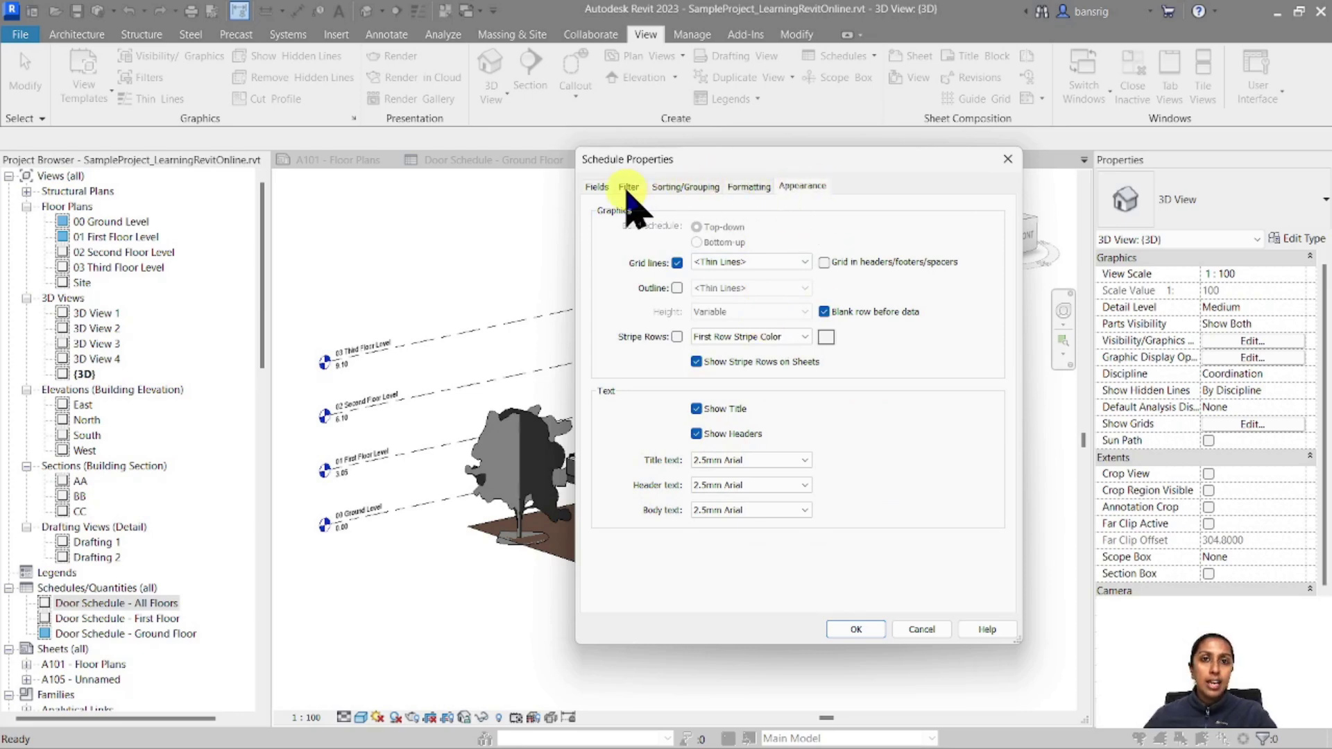
pyautogui.click(876, 629)
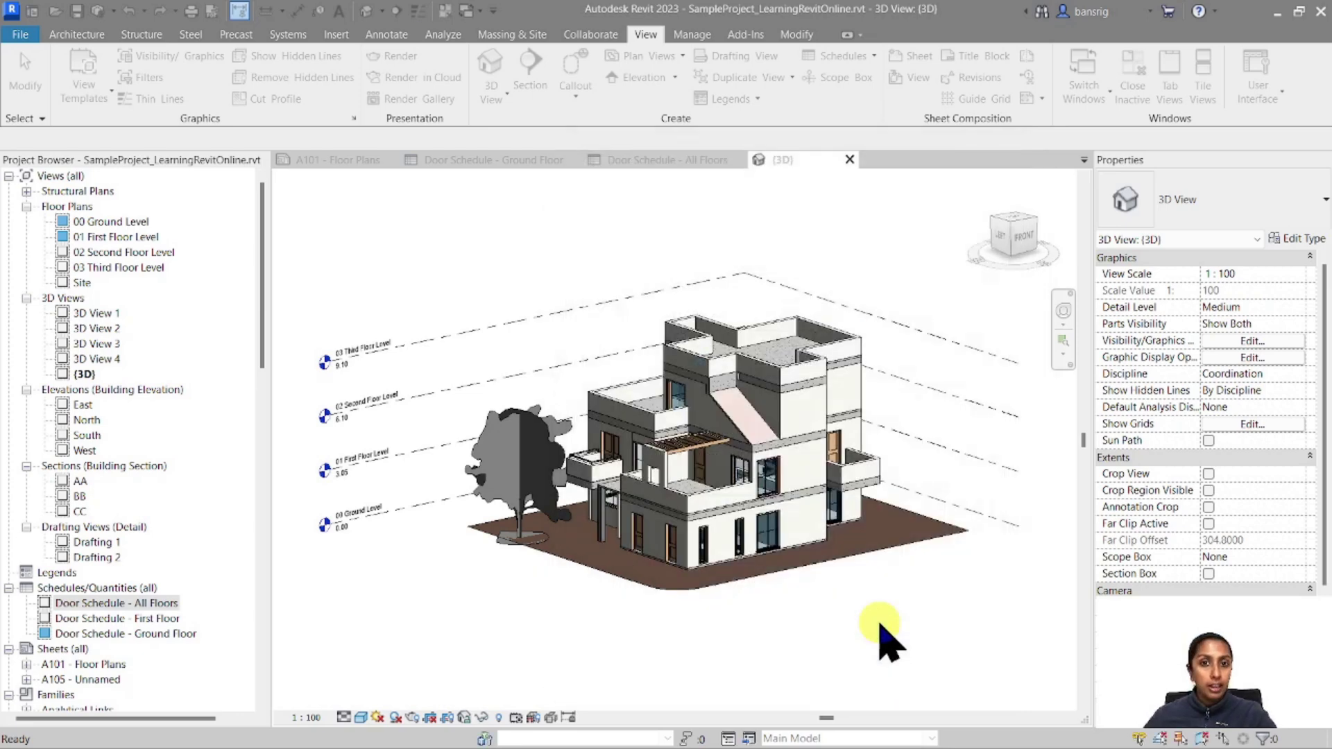